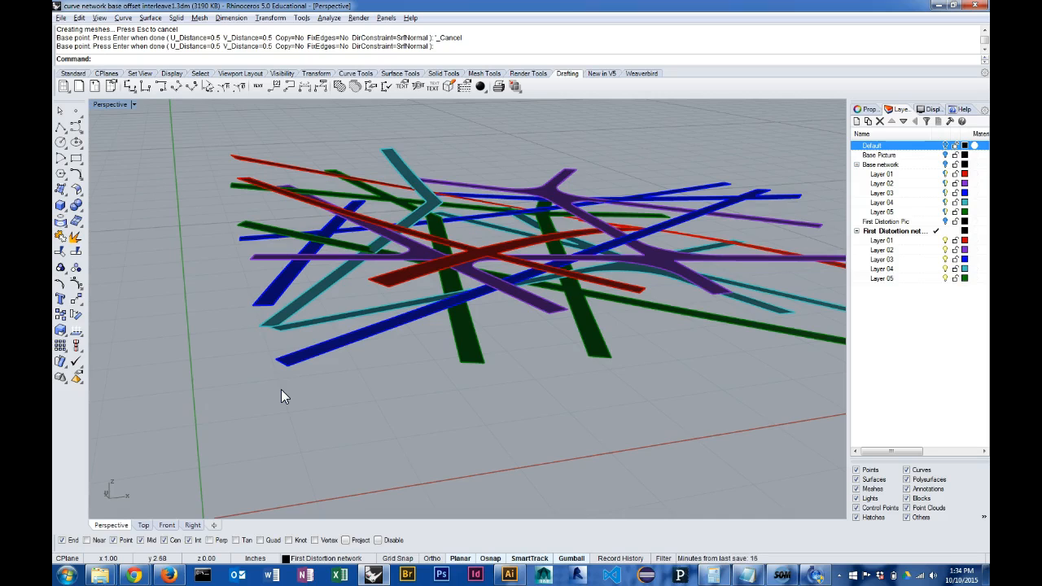
# - Nudge the bent teal strip slightly upward so it sits a little higher in the interleaved network
pyautogui.moveTo(281, 389); pyautogui.dragTo(453, 141, button='right')
pyautogui.scroll(5, 418, 296)
pyautogui.click(491, 282)
pyautogui.moveTo(449, 141); pyautogui.dragTo(449, 136)
pyautogui.moveTo(710, 338); pyautogui.dragTo(635, 304, button='right')
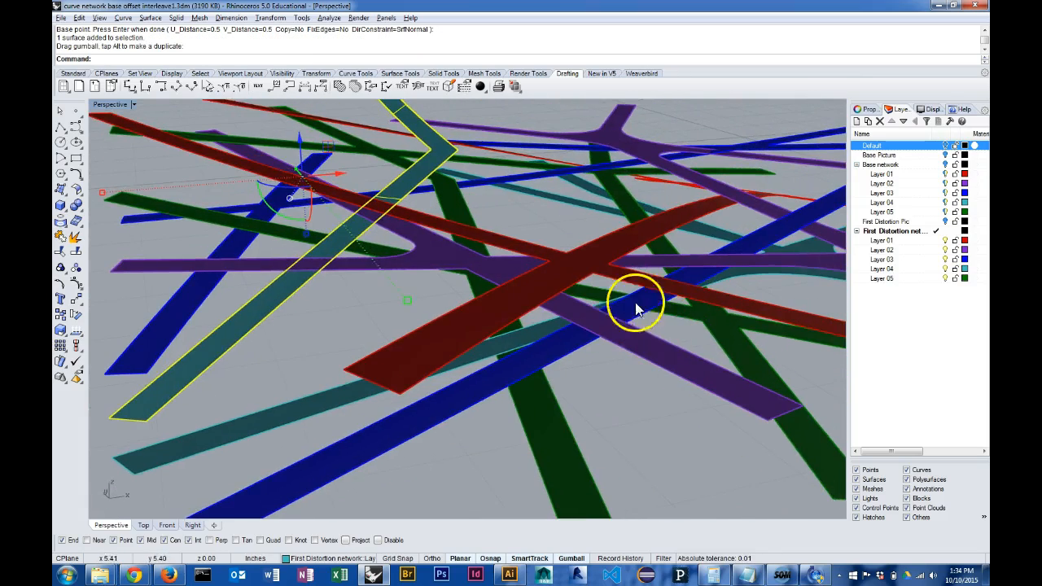
pyautogui.moveTo(623, 251); pyautogui.dragTo(591, 335, button='right')
pyautogui.scroll(-8, 574, 281)
pyautogui.scroll(3, 672, 189)
pyautogui.press('Escape')
# - Examine from several angles how the coloured strip networks overlap and how they sit in relation to the origin
pyautogui.moveTo(507, 352); pyautogui.dragTo(551, 284, button='right')
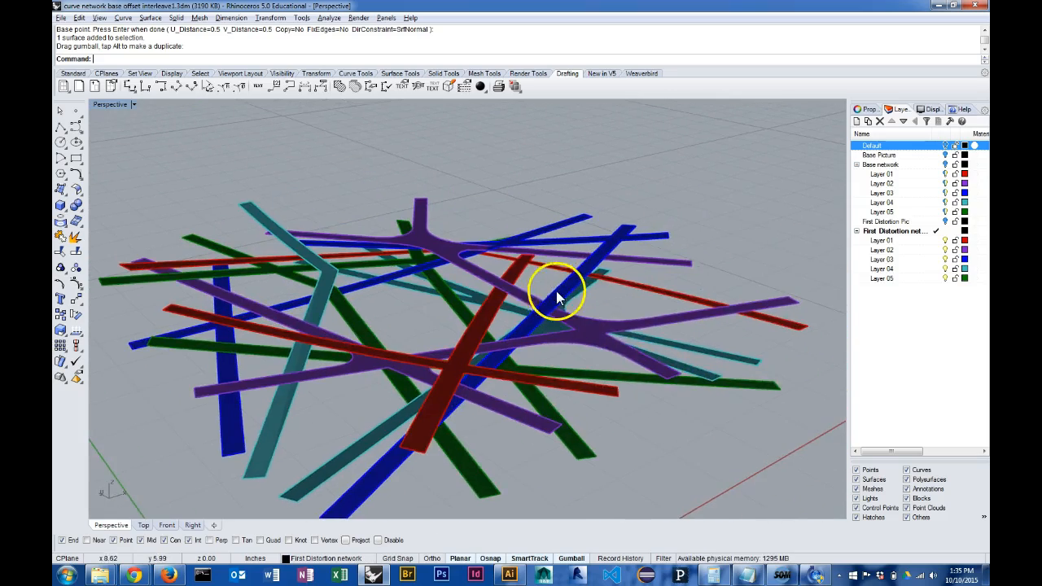
pyautogui.moveTo(565, 344); pyautogui.dragTo(730, 309, button='right')
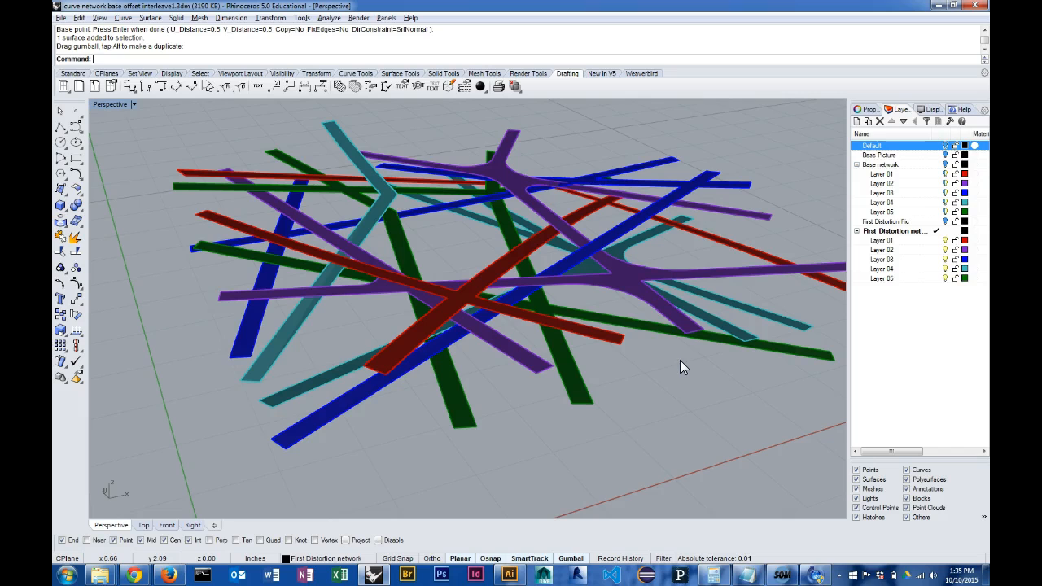
pyautogui.moveTo(593, 422)
pyautogui.mouseDown(button='right')
pyautogui.moveTo(617, 367)
pyautogui.moveTo(586, 400)
pyautogui.moveTo(601, 420)
pyautogui.moveTo(590, 409)
pyautogui.mouseUp(button='right')
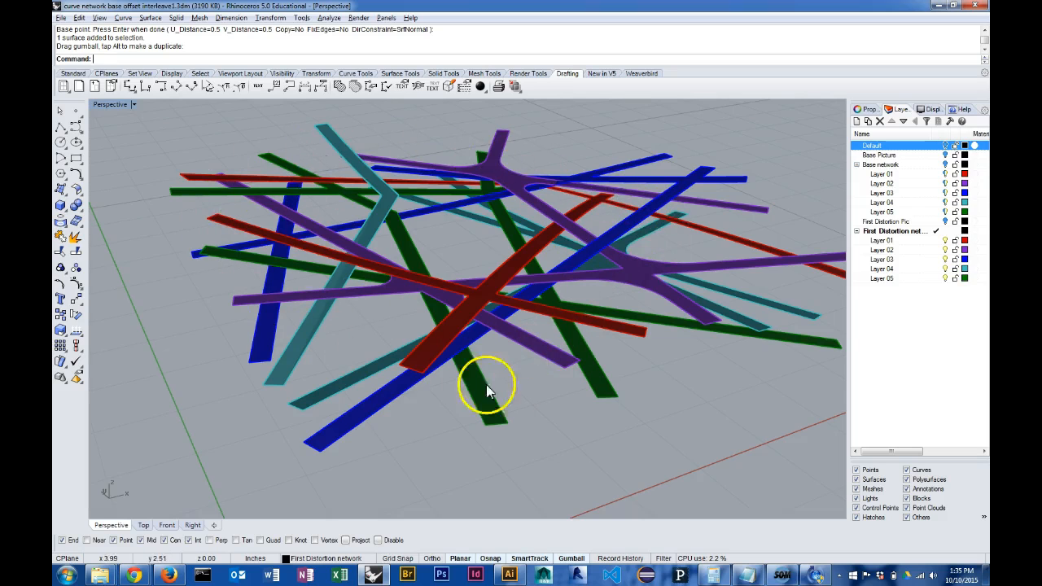
pyautogui.moveTo(640, 338)
pyautogui.mouseDown(button='right')
pyautogui.moveTo(647, 317)
pyautogui.moveTo(657, 324)
pyautogui.moveTo(648, 339)
pyautogui.mouseUp(button='right')
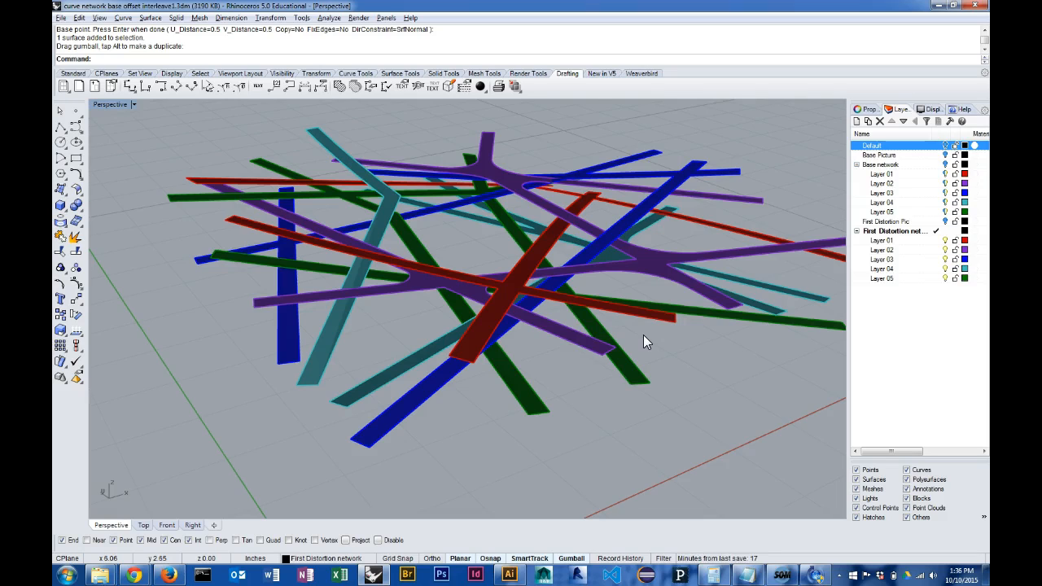
pyautogui.moveTo(543, 282); pyautogui.dragTo(572, 300, button='right')
pyautogui.scroll(-5, 562, 285)
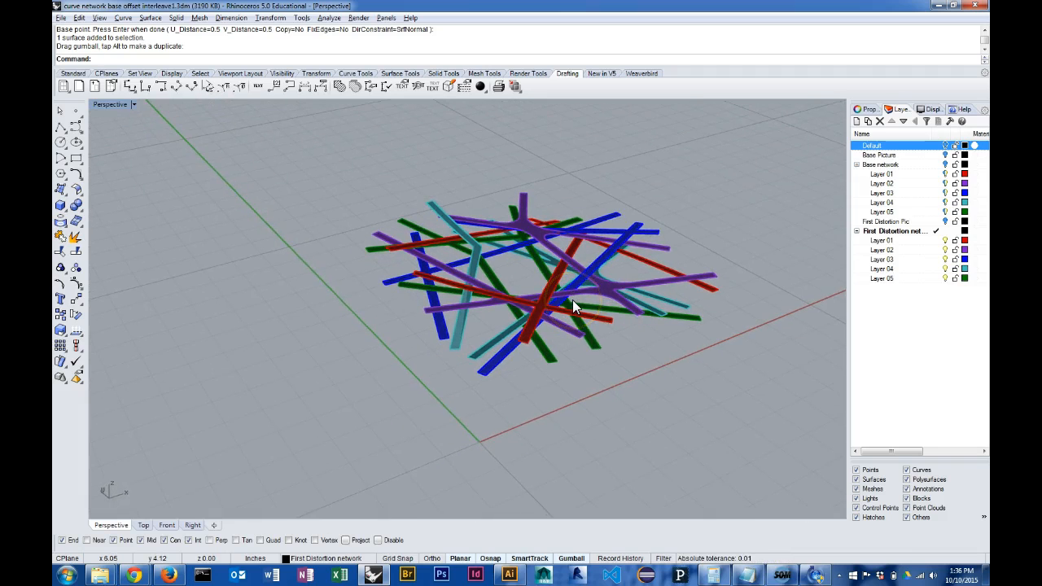
pyautogui.moveTo(451, 281)
pyautogui.mouseDown(button='right')
pyautogui.moveTo(456, 299)
pyautogui.moveTo(426, 364)
pyautogui.moveTo(435, 333)
pyautogui.moveTo(477, 280)
pyautogui.moveTo(464, 273)
pyautogui.mouseUp(button='right')
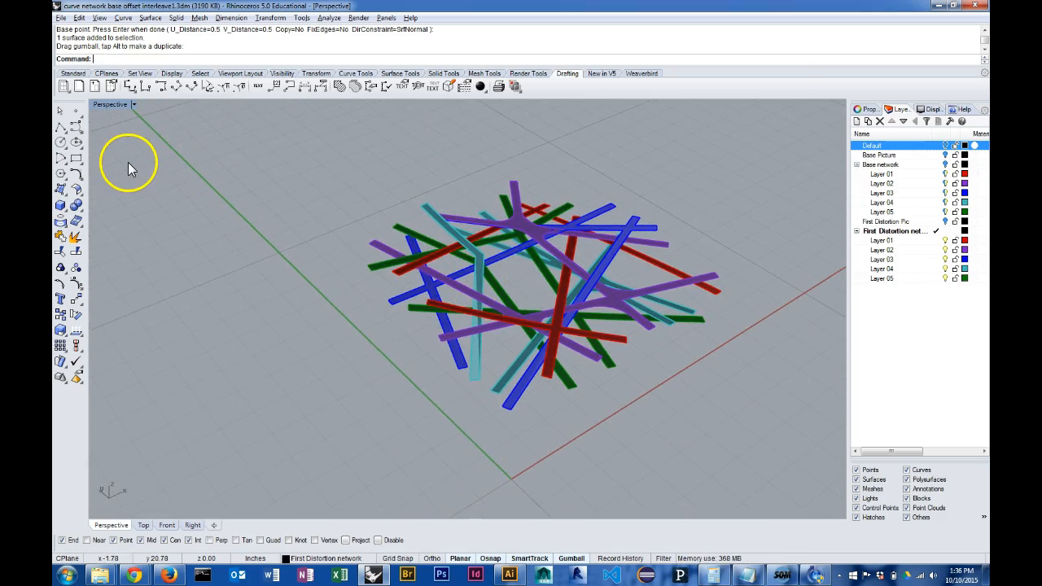
# - Draw a 10 by 10 inch rectangle on the ground plane around the strip networks, starting at the origin
pyautogui.click(77, 159)
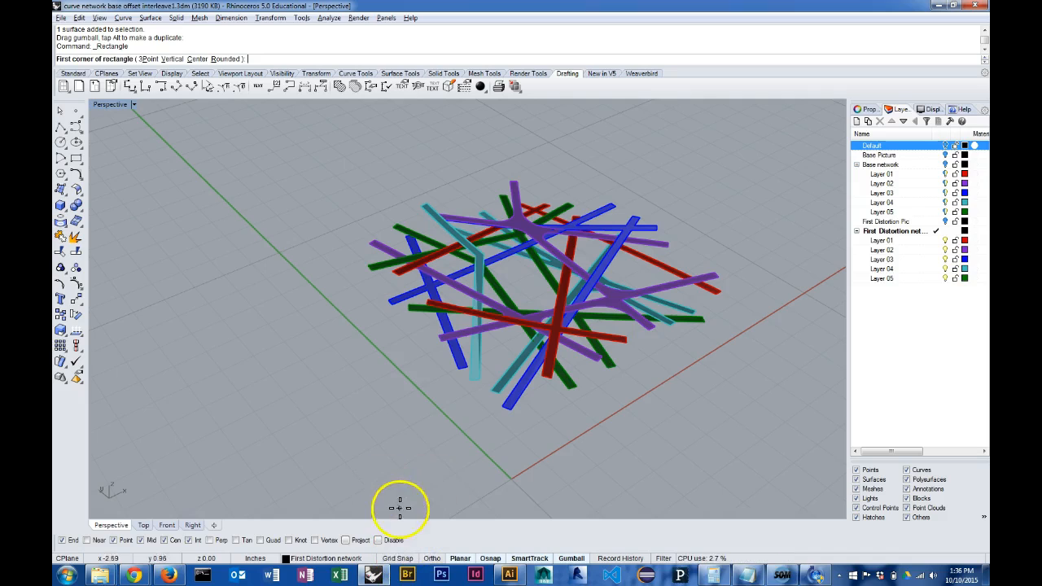
pyautogui.click(510, 478)
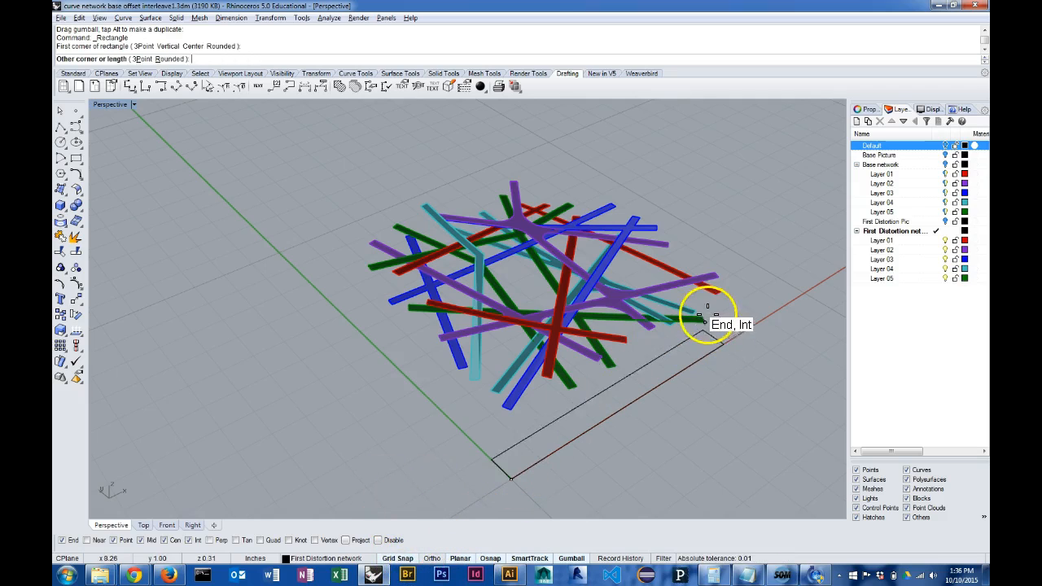
pyautogui.moveTo(634, 229); pyautogui.dragTo(576, 254, button='right')
pyautogui.write('10')
pyautogui.press('Return')
pyautogui.write('10')
pyautogui.press('Return')
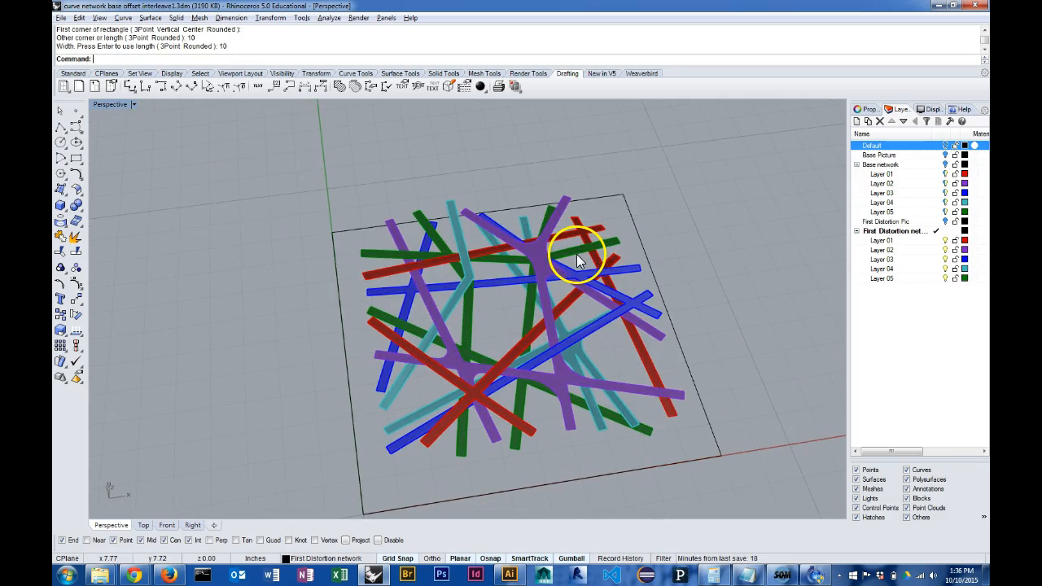
pyautogui.moveTo(647, 263); pyautogui.dragTo(684, 250, button='right')
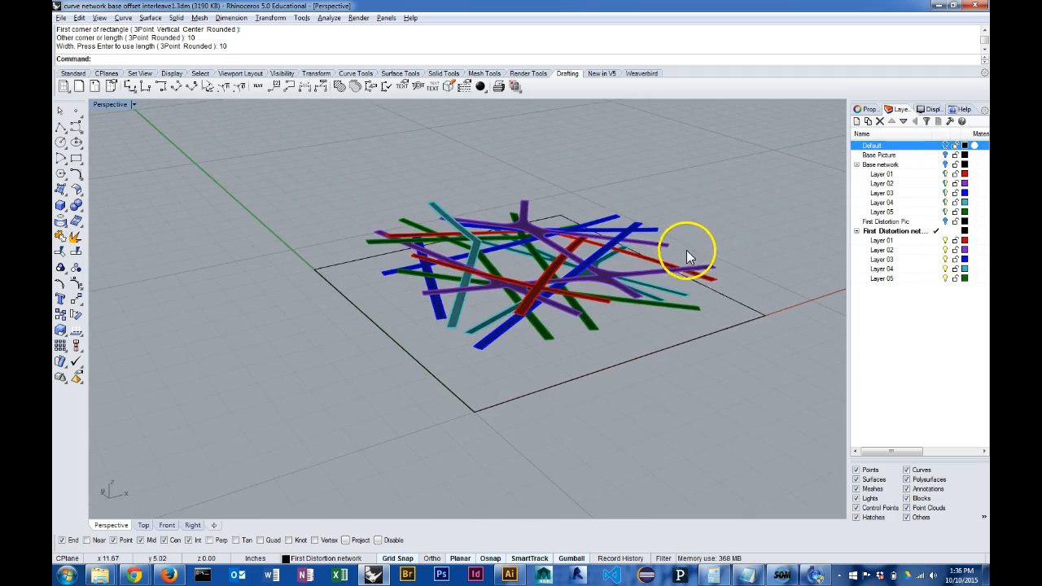
# - Build a solid box 0.25 inches high beneath the networks, using opposite corners of the rectangle for its base
pyautogui.click(737, 303)
pyautogui.moveTo(752, 400); pyautogui.dragTo(567, 380, button='right')
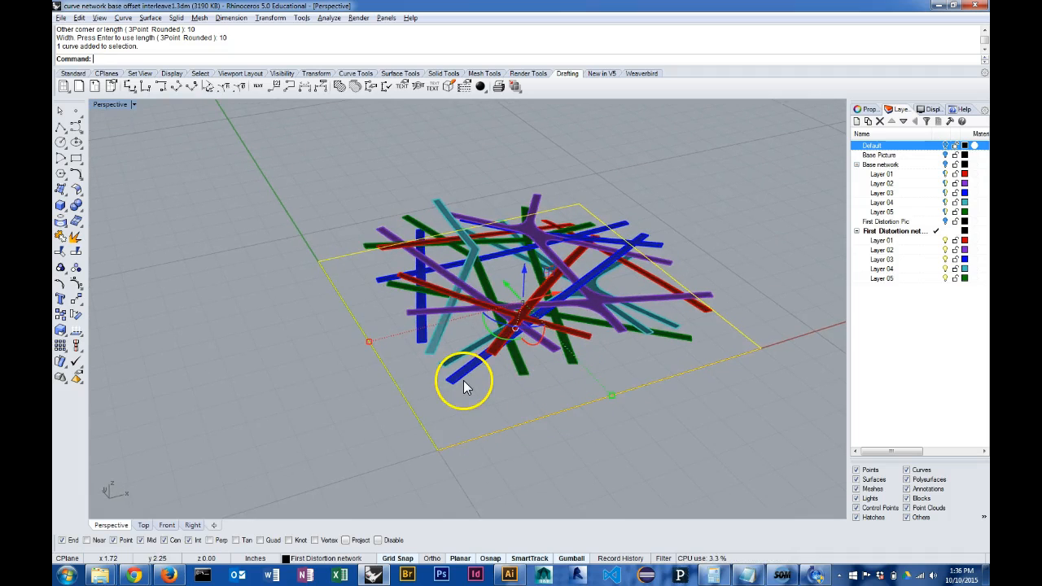
pyautogui.click(60, 205)
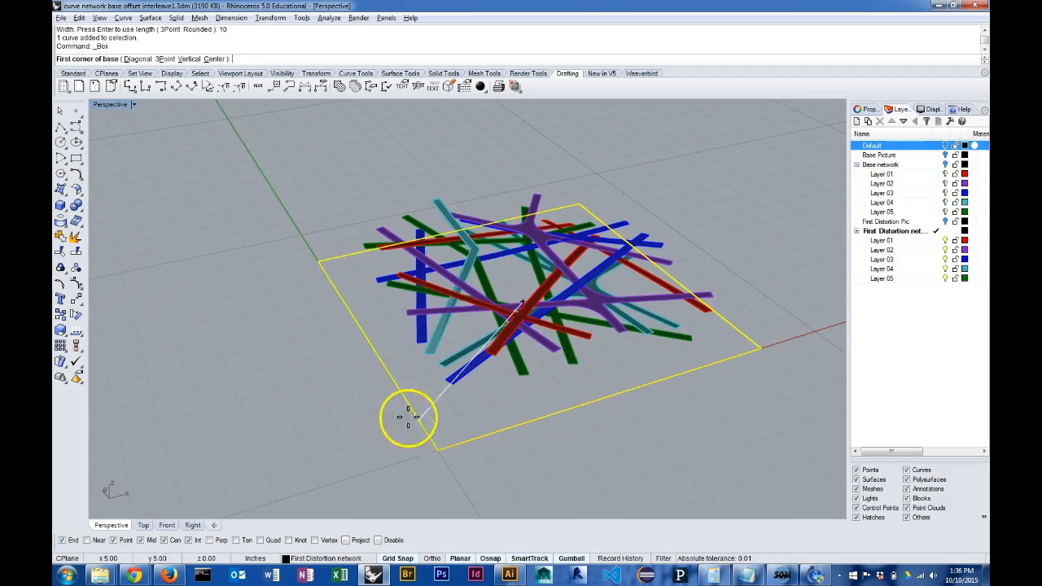
pyautogui.click(318, 261)
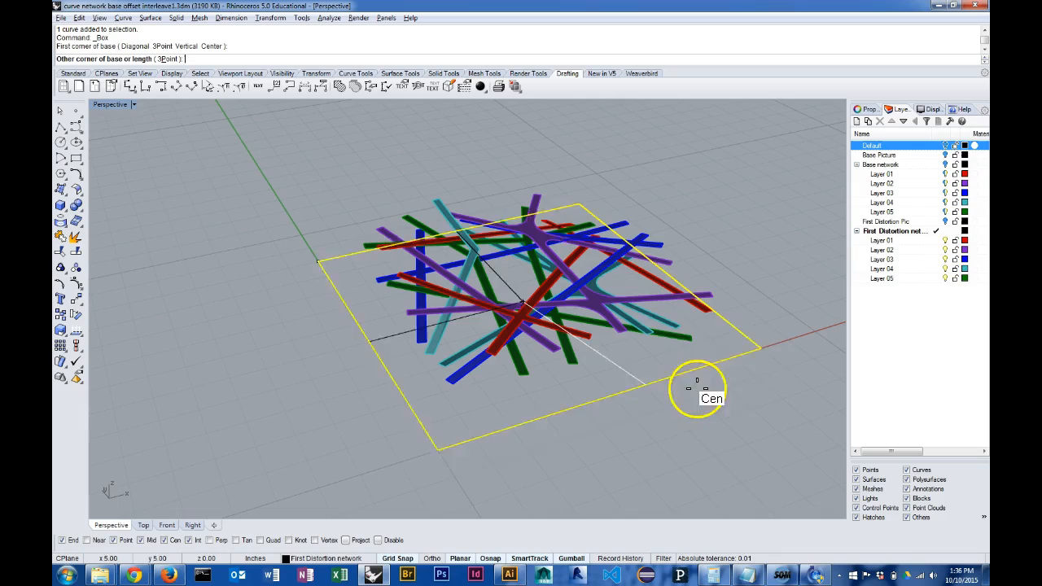
pyautogui.click(761, 347)
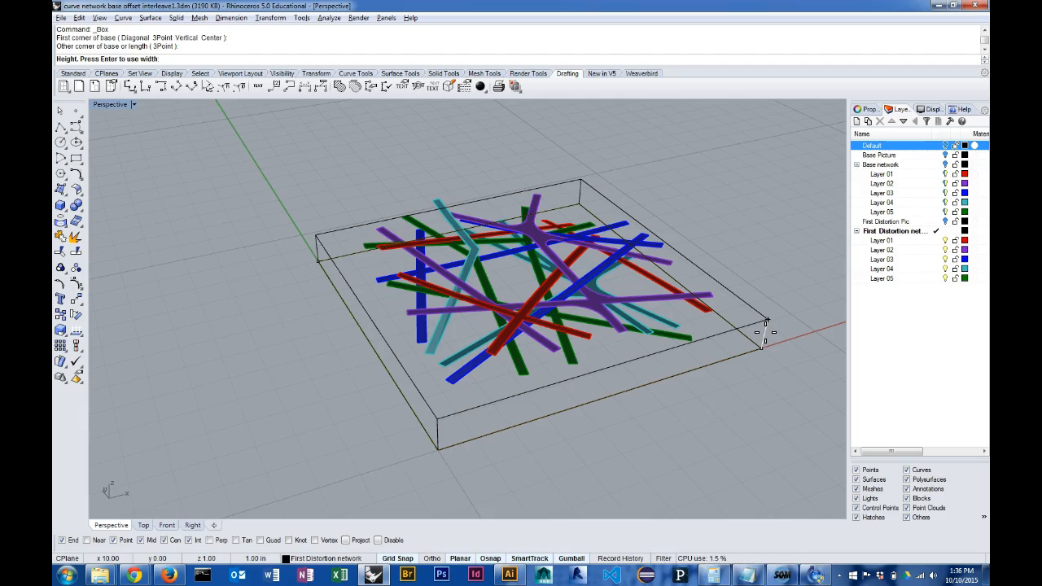
pyautogui.write('.25')
pyautogui.press('Return')
pyautogui.moveTo(684, 411); pyautogui.dragTo(573, 379, button='right')
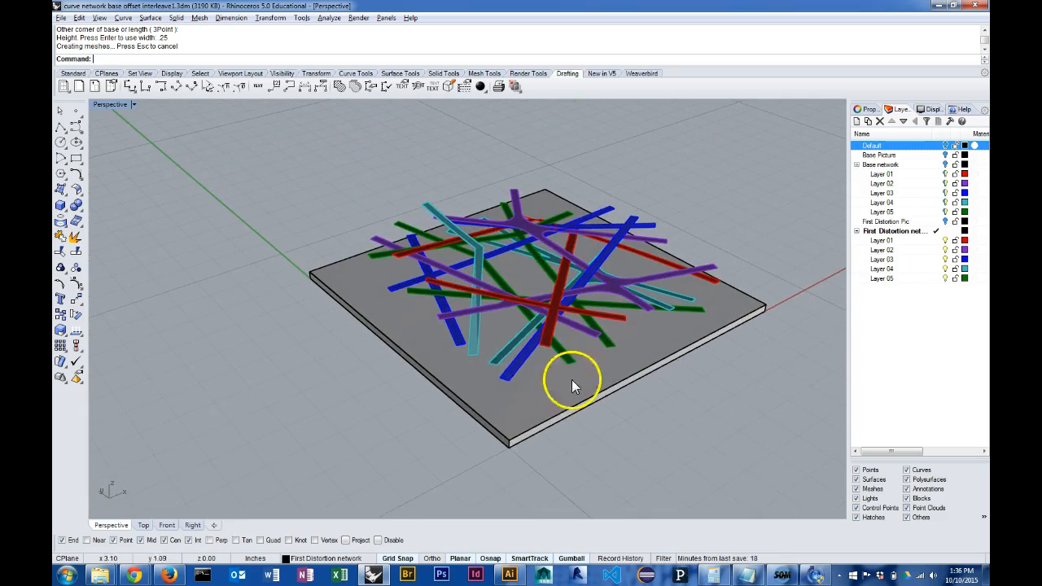
pyautogui.click(541, 426)
pyautogui.click(544, 430)
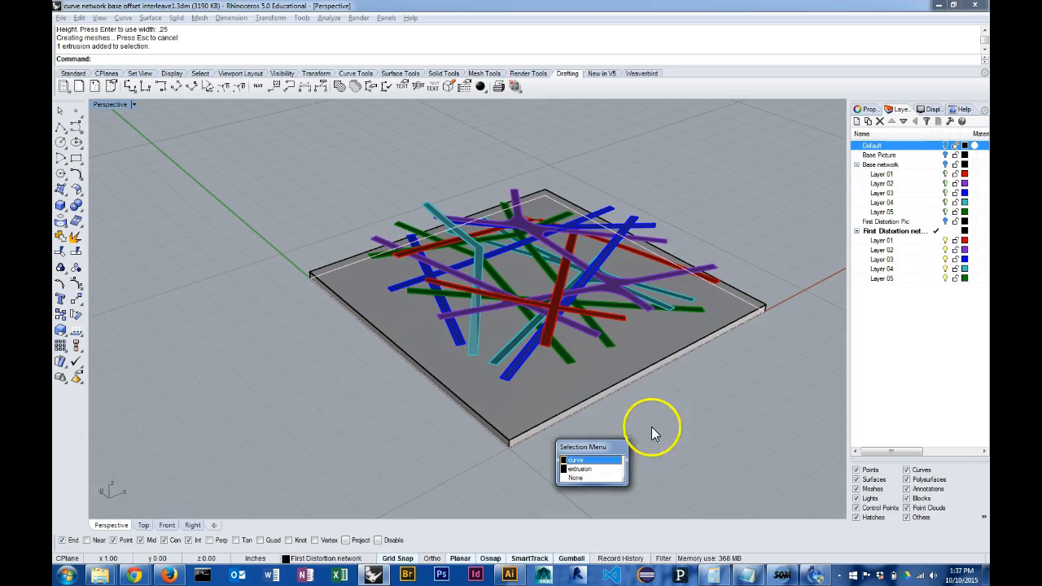
pyautogui.click(672, 417)
pyautogui.keyDown('shift'); pyautogui.moveTo(742, 363); pyautogui.dragTo(512, 391, button='right'); pyautogui.keyUp('shift')
pyautogui.keyDown('shift'); pyautogui.moveTo(400, 361); pyautogui.dragTo(449, 374, button='right'); pyautogui.keyUp('shift')
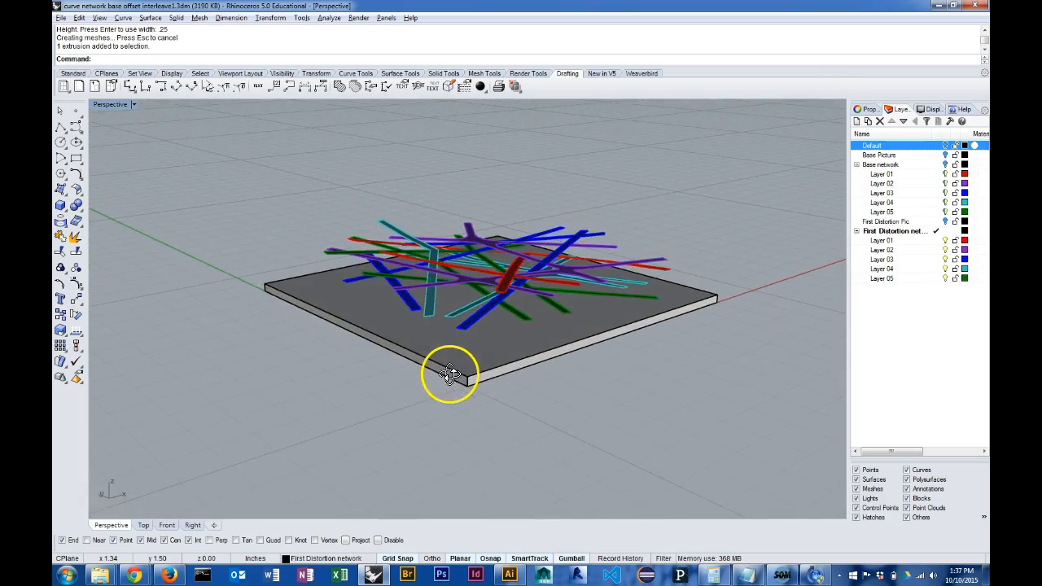
pyautogui.moveTo(459, 308); pyautogui.dragTo(539, 269, button='right')
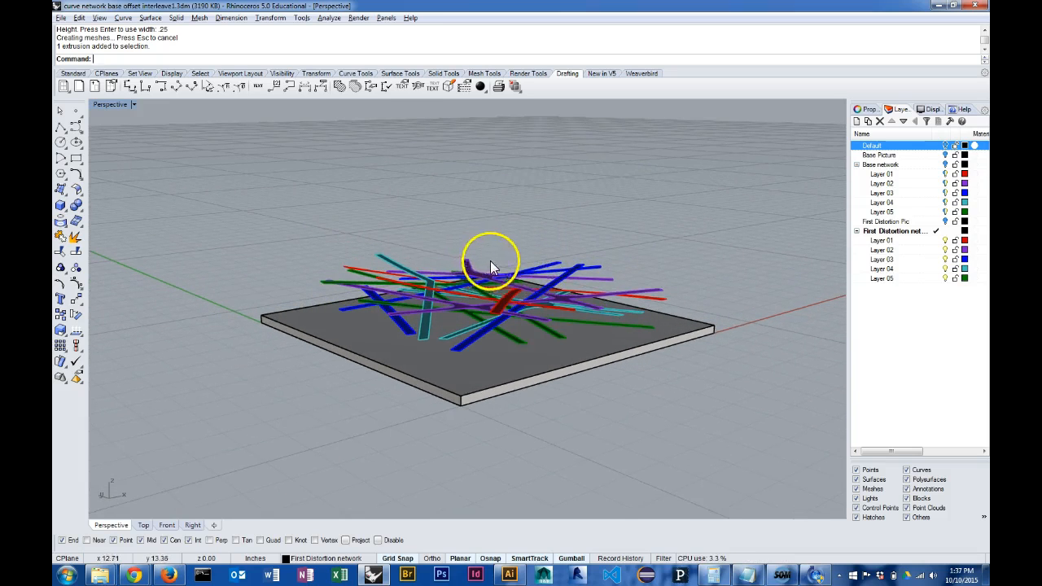
# - Try raising the flat purple network straight up, high above the other strips, and undo the move
pyautogui.click(499, 248)
pyautogui.click(531, 303)
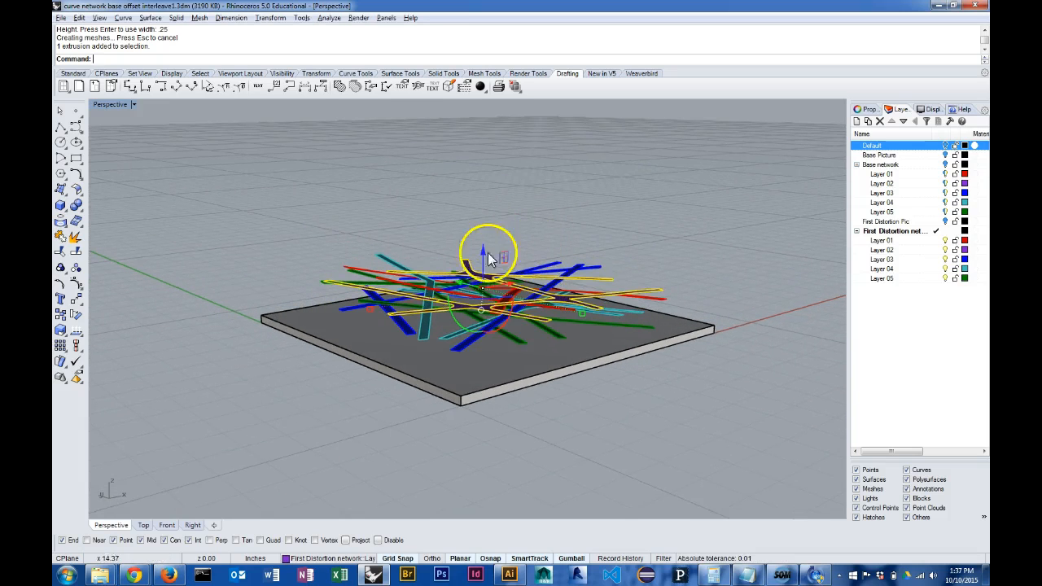
pyautogui.moveTo(477, 259); pyautogui.dragTo(488, 134)
pyautogui.moveTo(637, 251)
pyautogui.mouseDown(button='right')
pyautogui.moveTo(662, 248)
pyautogui.moveTo(641, 235)
pyautogui.mouseUp(button='right')
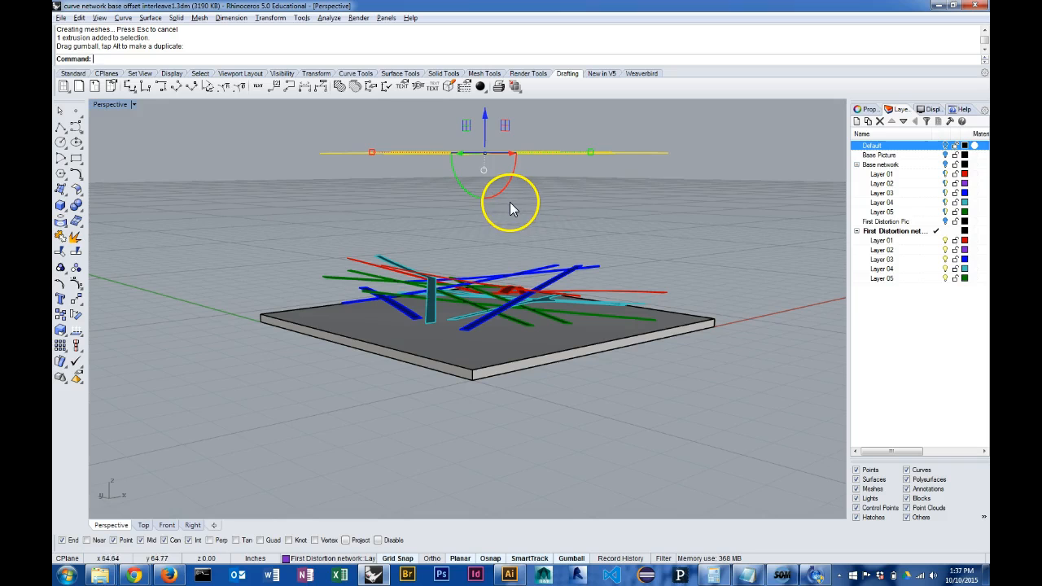
pyautogui.hotkey('ctrl', 'z')
# - Bend one end of the purple network upward with SoftEditSrf, pulling along the surface normal
pyautogui.moveTo(552, 252); pyautogui.dragTo(552, 273, button='right')
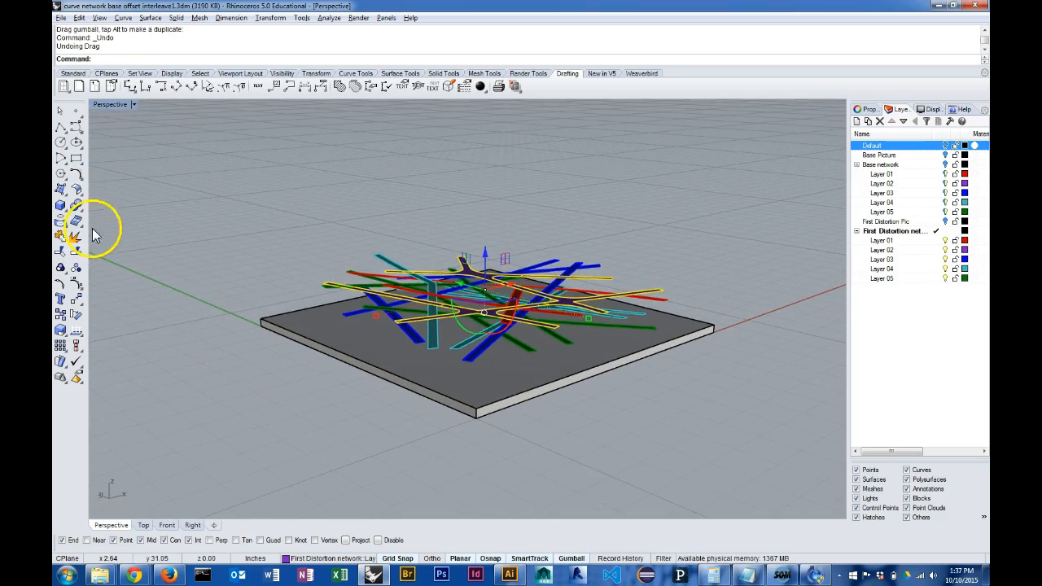
pyautogui.write('SoftEditSrf')
pyautogui.press('Return')
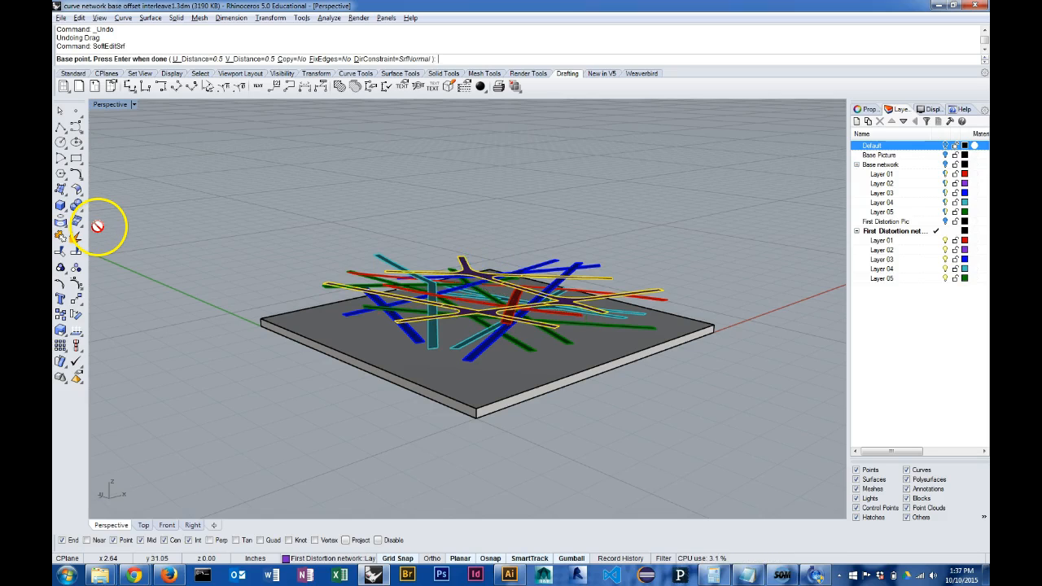
pyautogui.click(608, 279)
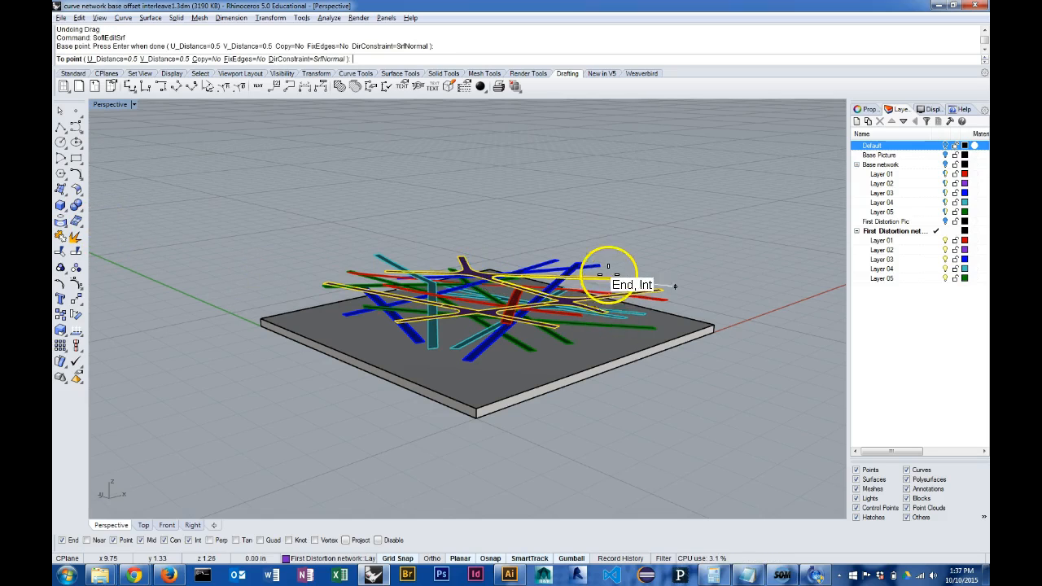
pyautogui.click(605, 249)
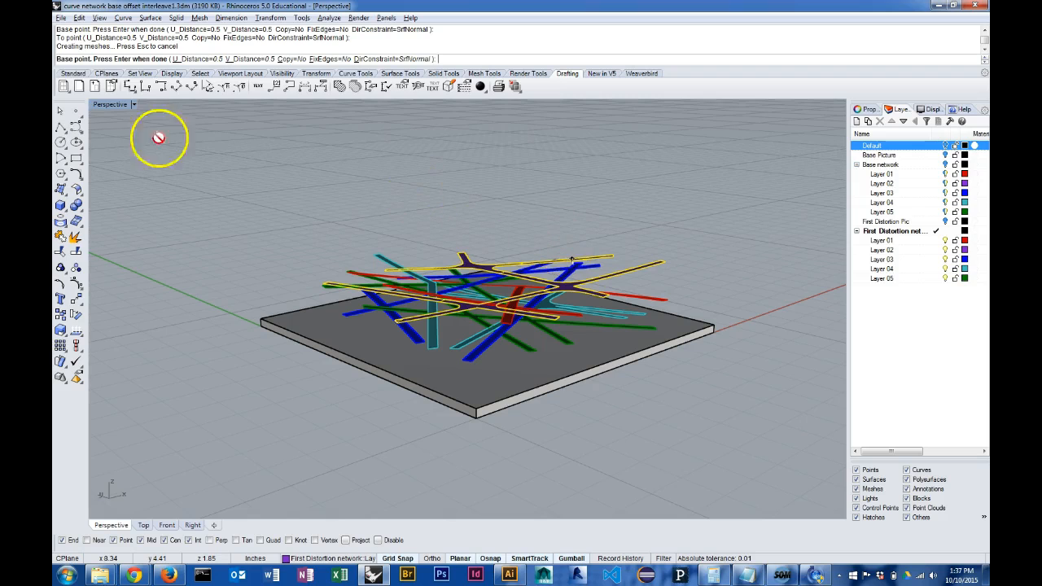
pyautogui.click(60, 111)
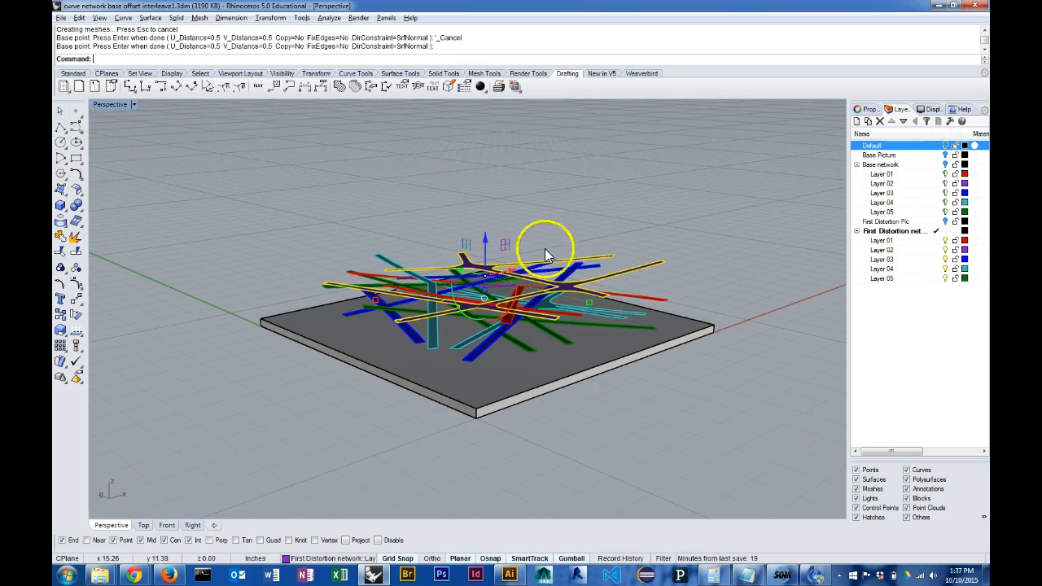
# - Raise the bent purple network vertically until it floats high above the other strips and the base slab
pyautogui.moveTo(487, 248); pyautogui.dragTo(490, 155)
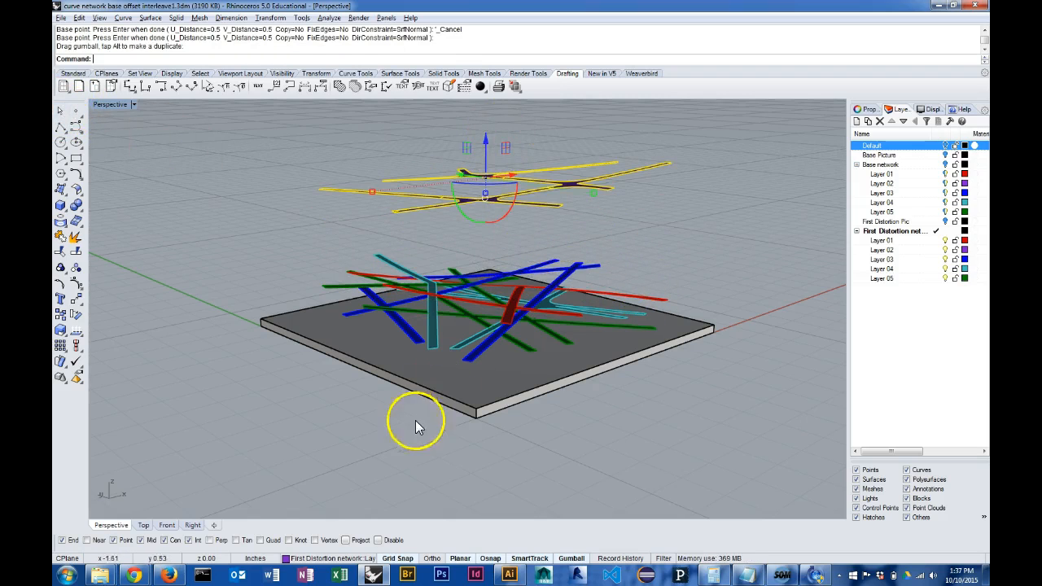
pyautogui.moveTo(587, 224); pyautogui.dragTo(542, 198, button='right')
pyautogui.moveTo(499, 205); pyautogui.dragTo(520, 135)
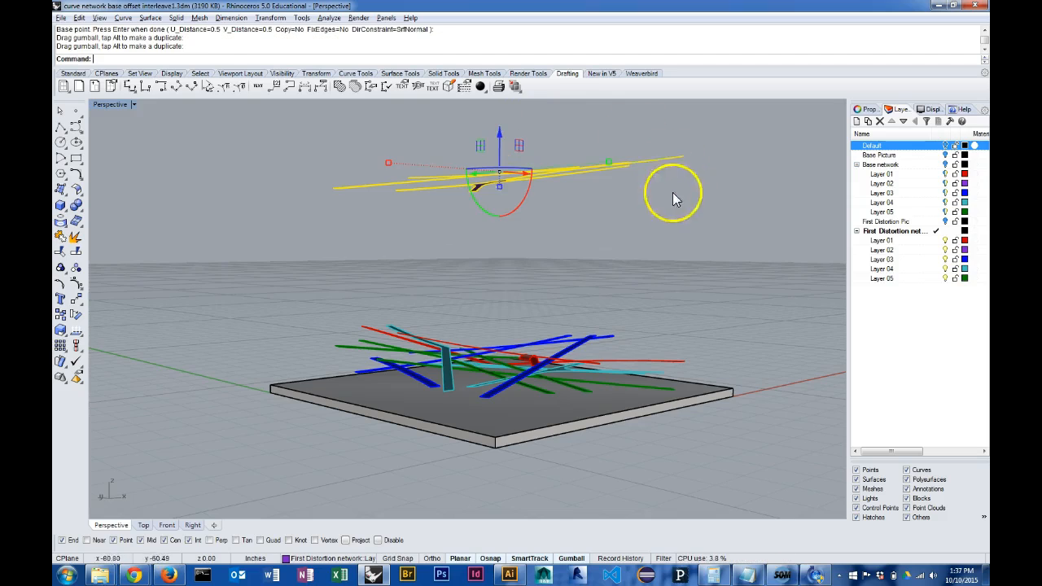
# - Raise the blue strip network vertically to a level just below the purple one
pyautogui.moveTo(591, 221); pyautogui.dragTo(623, 247, button='right')
pyautogui.moveTo(552, 342); pyautogui.dragTo(562, 318, button='right')
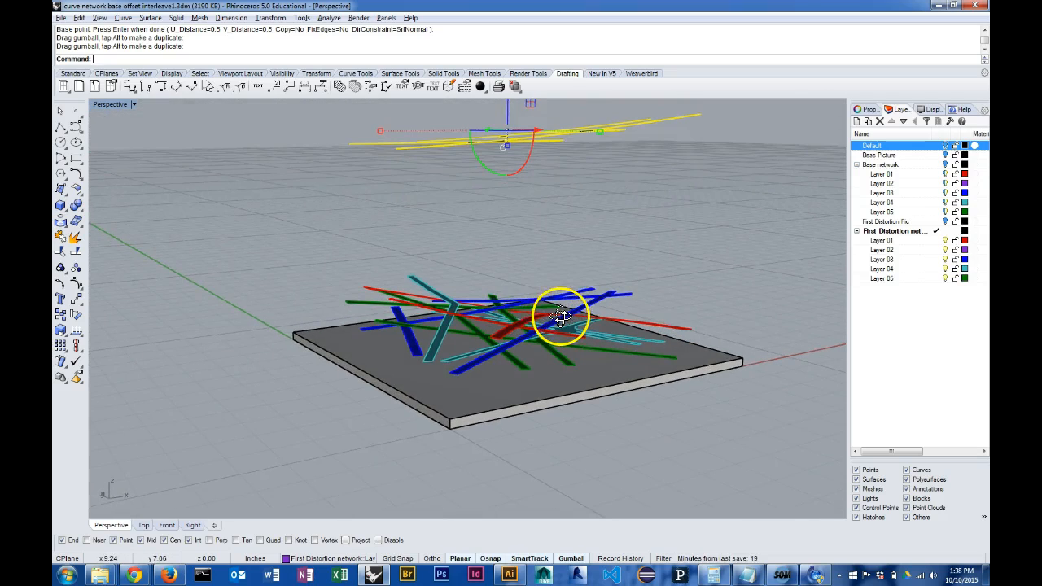
pyautogui.click(537, 302)
pyautogui.moveTo(468, 287); pyautogui.dragTo(478, 287, button='right')
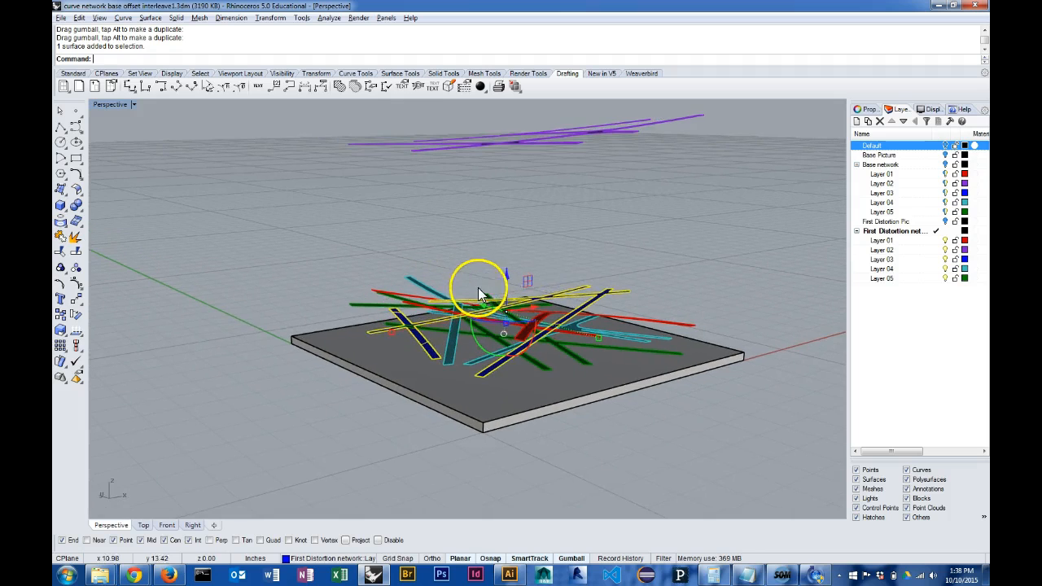
pyautogui.moveTo(510, 279); pyautogui.dragTo(518, 133)
# - Raise the green strip network vertically to a level just below the blue one
pyautogui.moveTo(636, 209); pyautogui.dragTo(532, 305, button='right')
pyautogui.click(524, 318)
pyautogui.moveTo(500, 281); pyautogui.dragTo(535, 169)
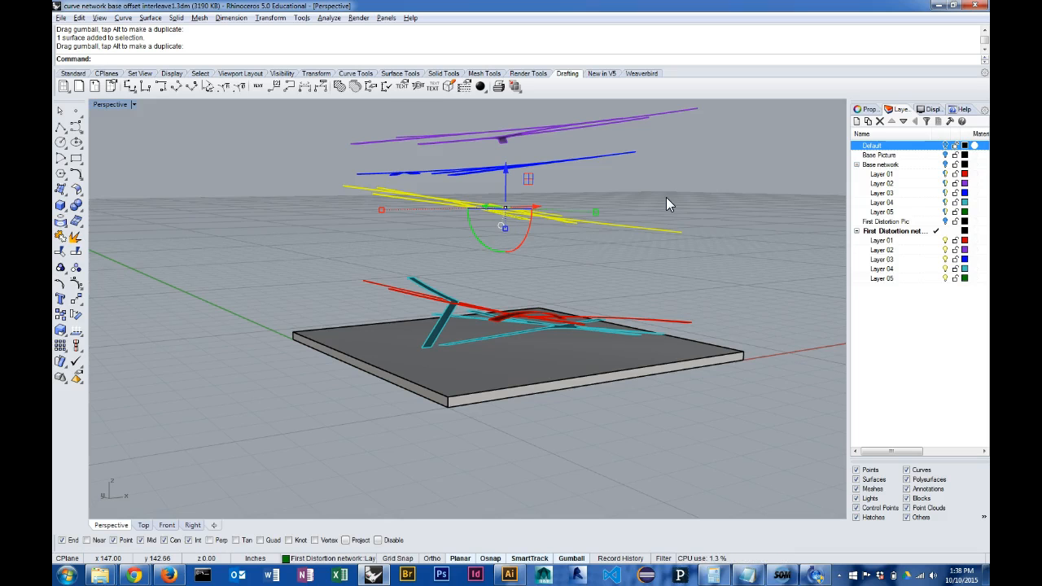
# - Raise the red strip network vertically to a level just below the green one
pyautogui.moveTo(592, 244)
pyautogui.mouseDown(button='right')
pyautogui.moveTo(572, 272)
pyautogui.moveTo(512, 281)
pyautogui.moveTo(533, 262)
pyautogui.moveTo(535, 296)
pyautogui.moveTo(603, 268)
pyautogui.moveTo(616, 240)
pyautogui.moveTo(608, 247)
pyautogui.mouseUp(button='right')
pyautogui.click(531, 319)
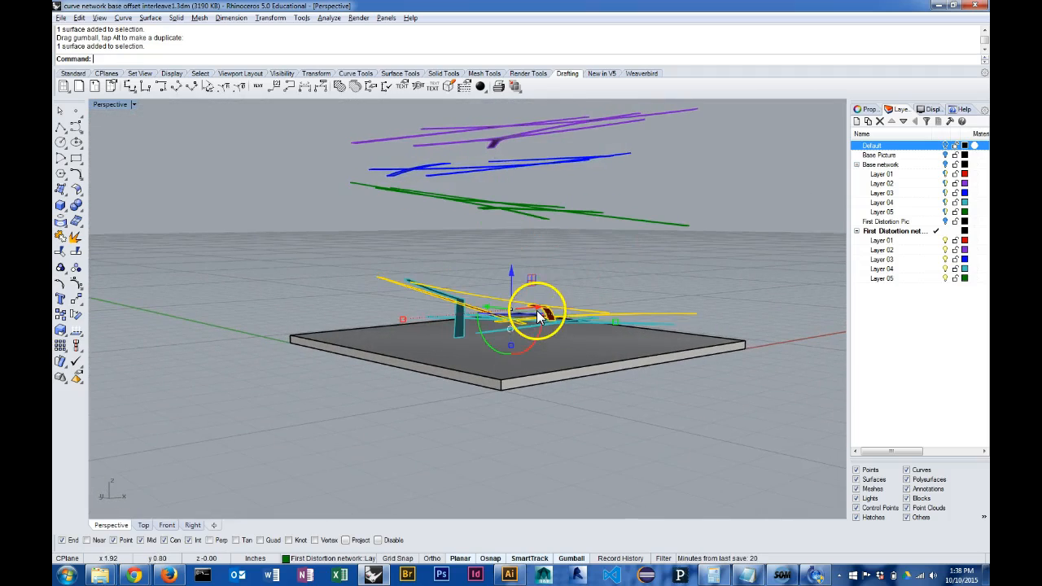
pyautogui.moveTo(512, 274); pyautogui.dragTo(508, 204)
# - Select the bent strip and the branching piece of the teal network and raise them together off the base slab, below the red network
pyautogui.moveTo(508, 204); pyautogui.dragTo(646, 283, button='right')
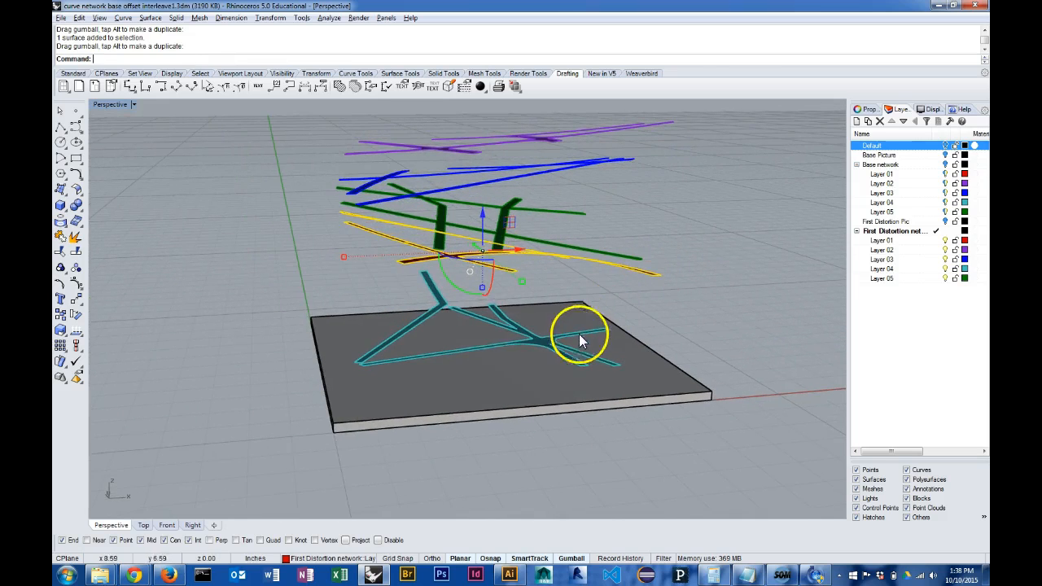
pyautogui.click(579, 333)
pyautogui.click(434, 292)
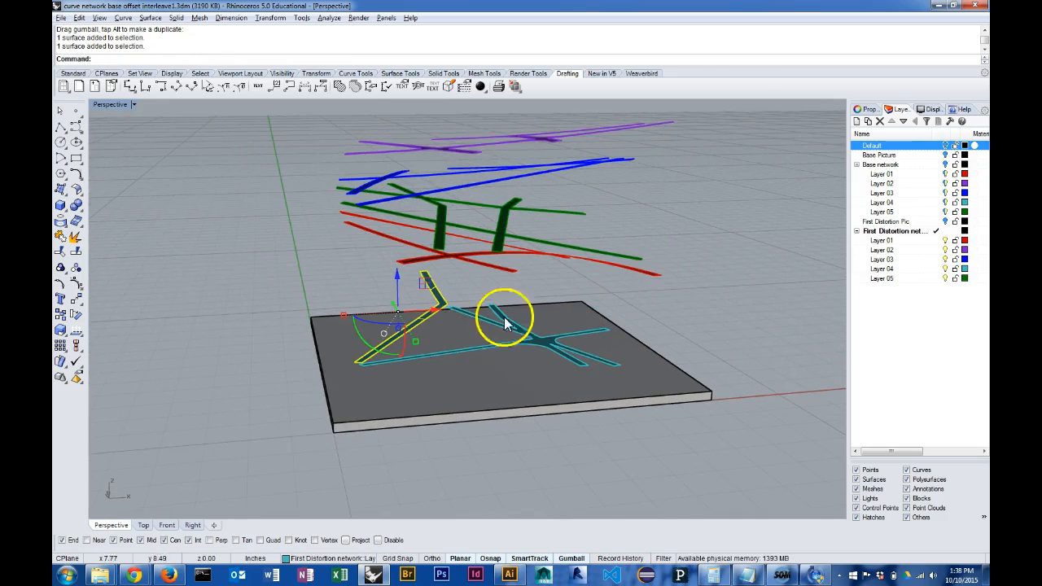
pyautogui.click(541, 337)
pyautogui.moveTo(476, 276); pyautogui.dragTo(482, 232)
pyautogui.moveTo(482, 232); pyautogui.dragTo(481, 287, button='right')
pyautogui.scroll(-8, 628, 282)
pyautogui.scroll(2, 493, 267)
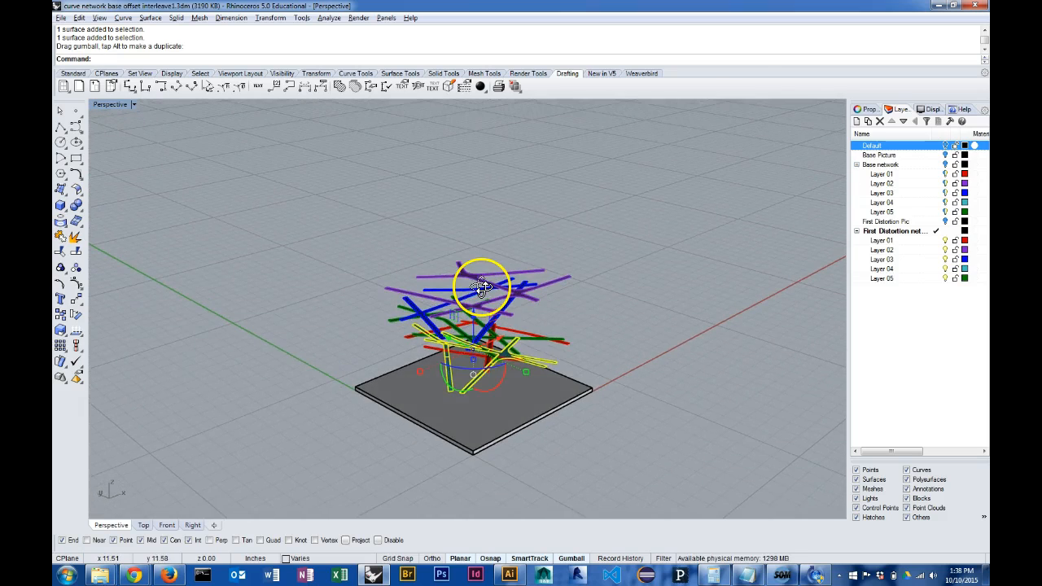
# - Raise the purple strip network far above the slab, and raise the blue network to a level just below it
pyautogui.click(480, 281)
pyautogui.moveTo(475, 249); pyautogui.dragTo(476, 108)
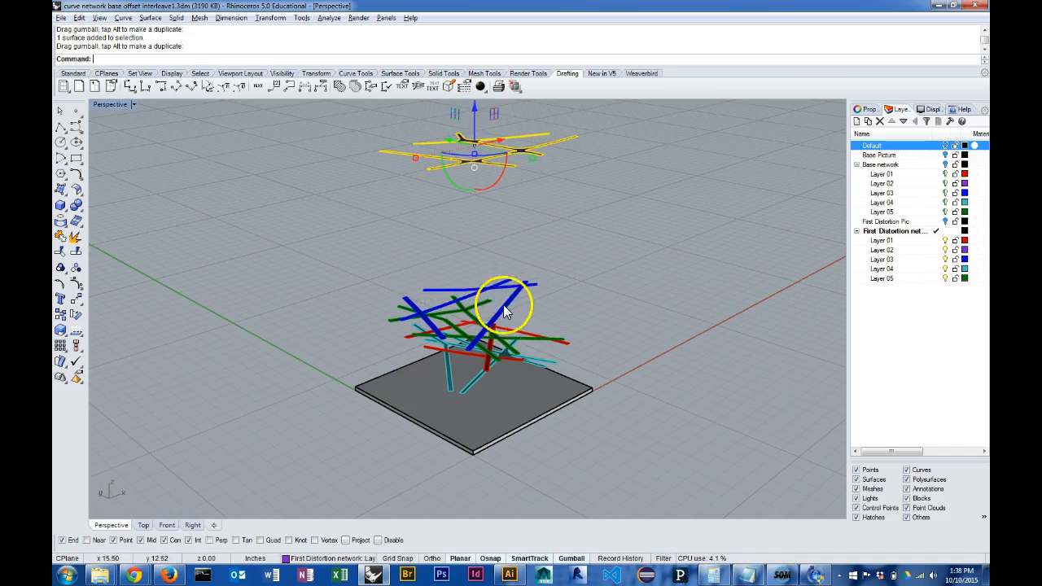
pyautogui.click(521, 291)
pyautogui.moveTo(476, 283); pyautogui.dragTo(473, 150)
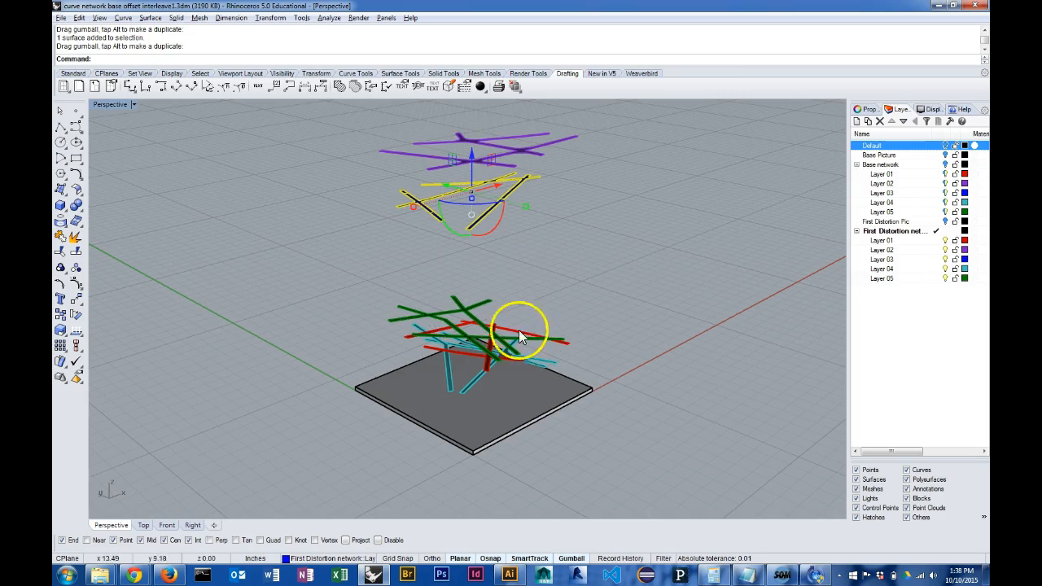
# - Raise the green strip network to just below the blue one and the red network to just below the green one
pyautogui.click(469, 313)
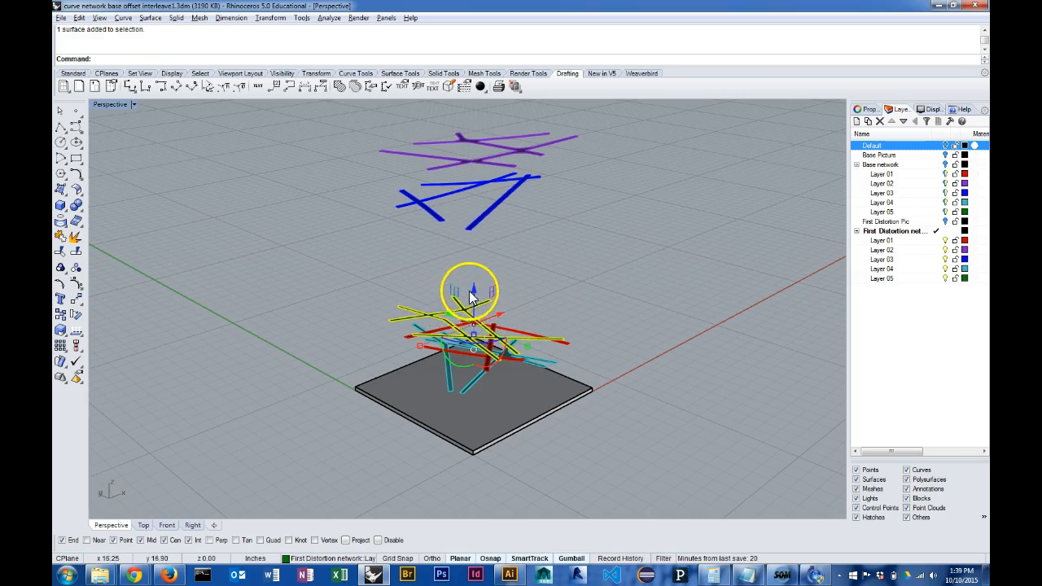
pyautogui.moveTo(471, 295); pyautogui.dragTo(461, 206)
pyautogui.click(618, 301)
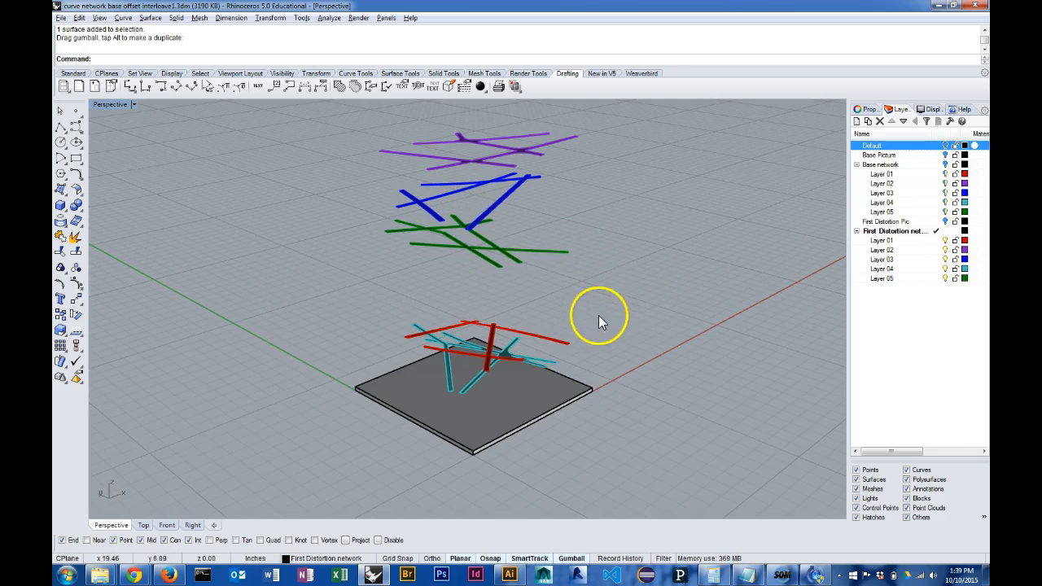
pyautogui.click(494, 331)
pyautogui.moveTo(474, 304); pyautogui.dragTo(484, 241)
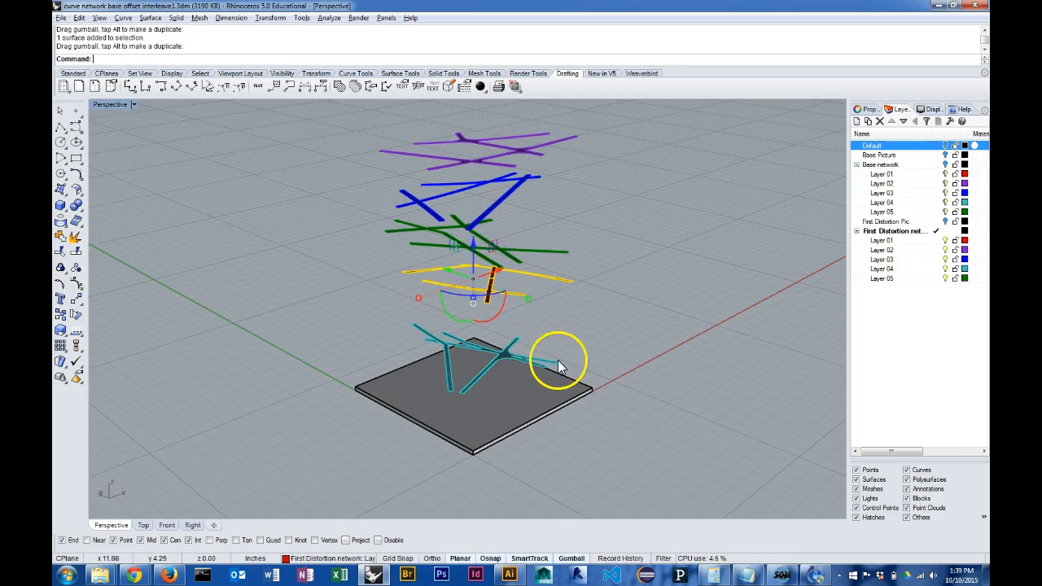
# - Select both the branching piece and the bent strip of the teal network and raise them together to just below the red network
pyautogui.click(516, 360)
pyautogui.moveTo(471, 323); pyautogui.dragTo(470, 300)
pyautogui.hotkey('ctrl', 'z')
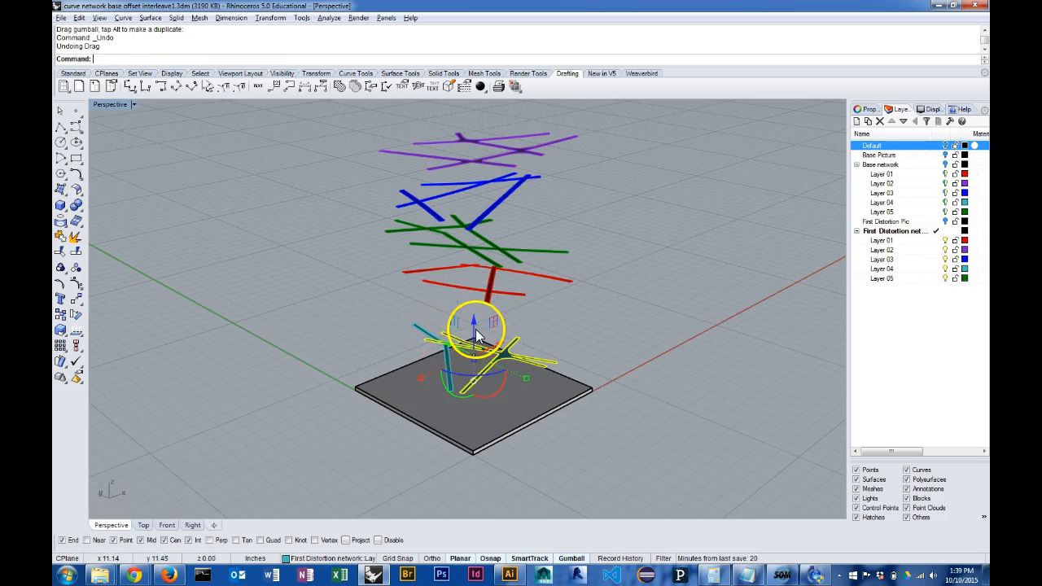
pyautogui.keyDown('shift'); pyautogui.click(421, 333); pyautogui.keyUp('shift')
pyautogui.moveTo(475, 312); pyautogui.dragTo(470, 279)
pyautogui.moveTo(632, 303)
pyautogui.mouseDown(button='right')
pyautogui.moveTo(622, 302)
pyautogui.moveTo(649, 296)
pyautogui.moveTo(637, 303)
pyautogui.mouseUp(button='right')
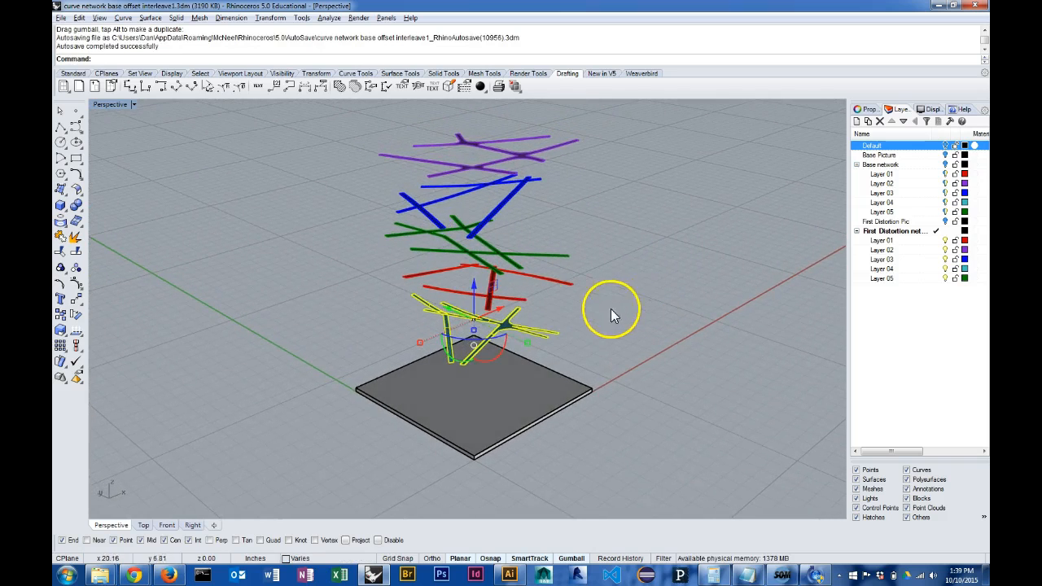
pyautogui.click(560, 310)
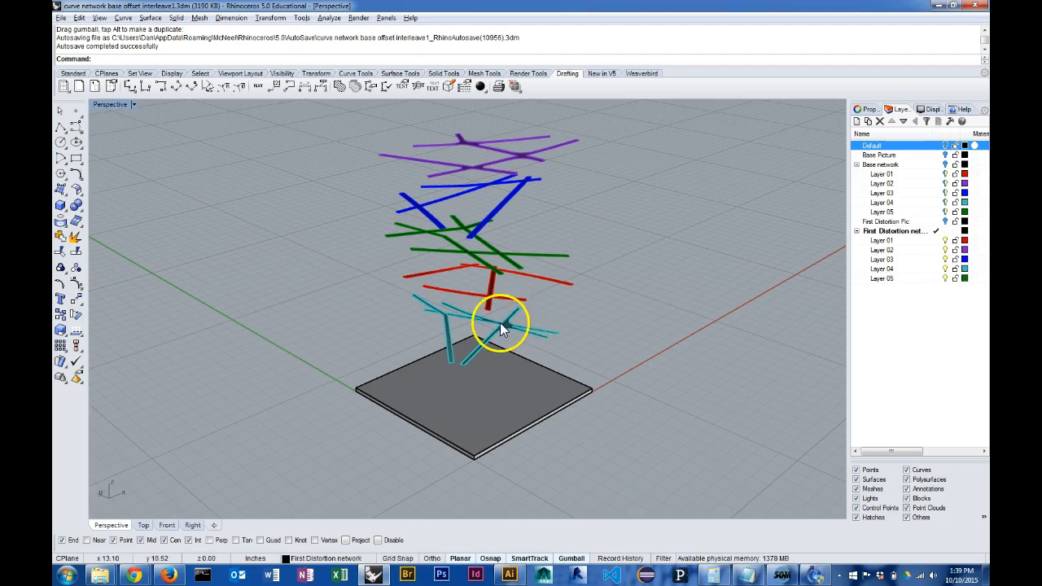
# - Select both teal pieces and lower them together, closer to the base slab
pyautogui.click(502, 323)
pyautogui.keyDown('shift'); pyautogui.click(444, 324); pyautogui.keyUp('shift')
pyautogui.moveTo(473, 285); pyautogui.dragTo(471, 303)
pyautogui.moveTo(558, 391); pyautogui.dragTo(607, 413, button='right')
# - Lower the red strip network slightly to open a larger gap beneath the green one
pyautogui.click(527, 297)
pyautogui.moveTo(615, 313); pyautogui.dragTo(608, 319, button='right')
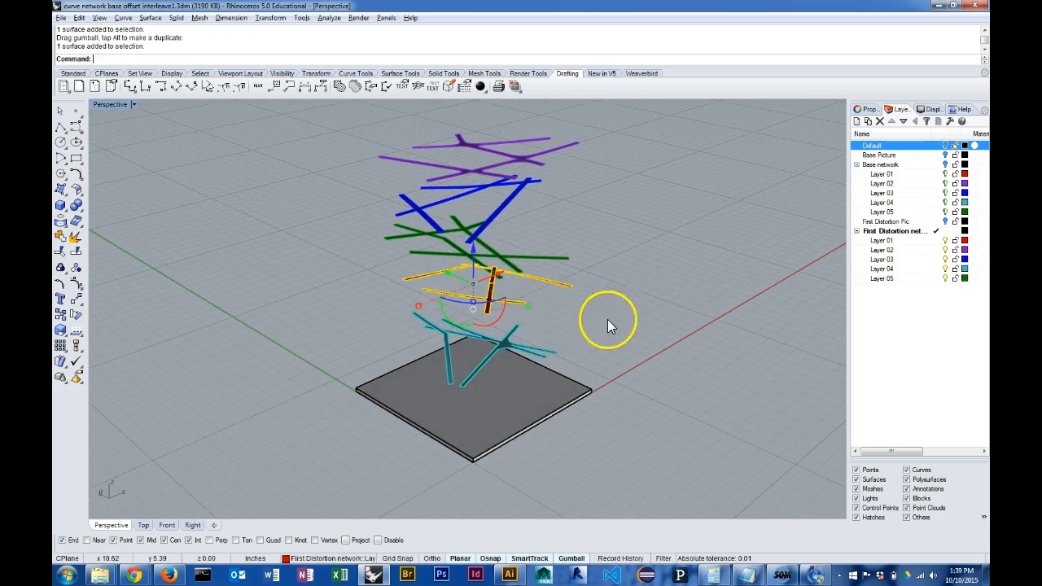
pyautogui.moveTo(472, 250); pyautogui.dragTo(468, 263)
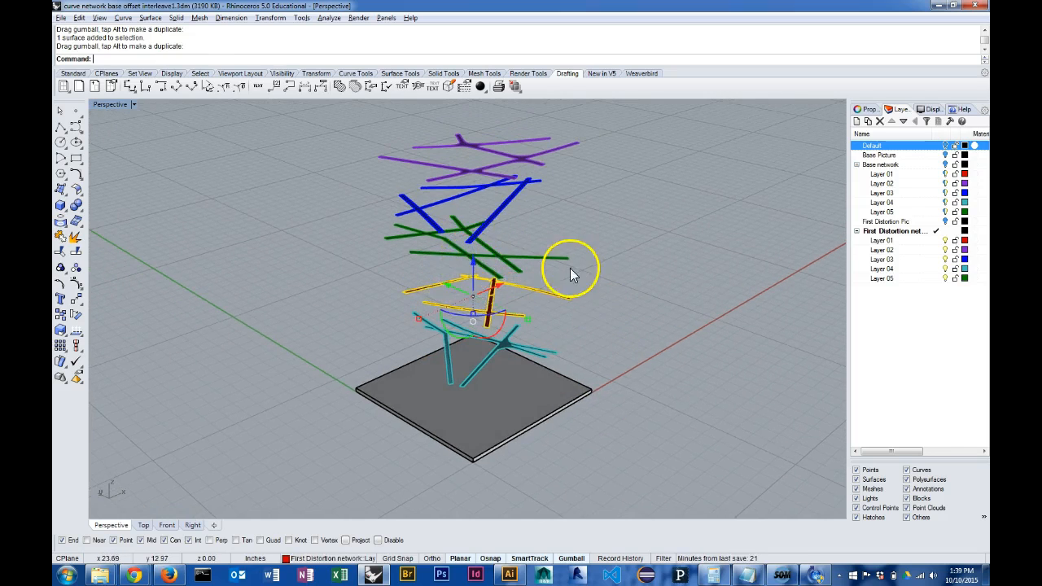
# - Lower the two teal pieces together by a small further amount toward the base slab
pyautogui.moveTo(570, 268); pyautogui.dragTo(564, 268, button='right')
pyautogui.keyDown('shift'); pyautogui.moveTo(525, 165); pyautogui.dragTo(517, 188, button='right'); pyautogui.keyUp('shift')
pyautogui.click(498, 364)
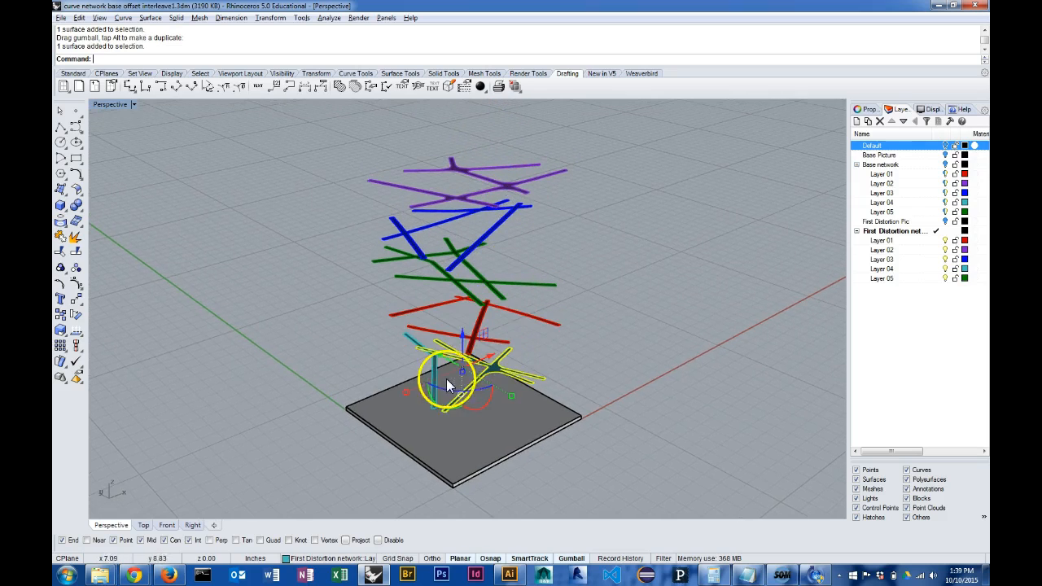
pyautogui.keyDown('shift'); pyautogui.click(436, 382); pyautogui.keyUp('shift')
pyautogui.moveTo(462, 329); pyautogui.dragTo(462, 333)
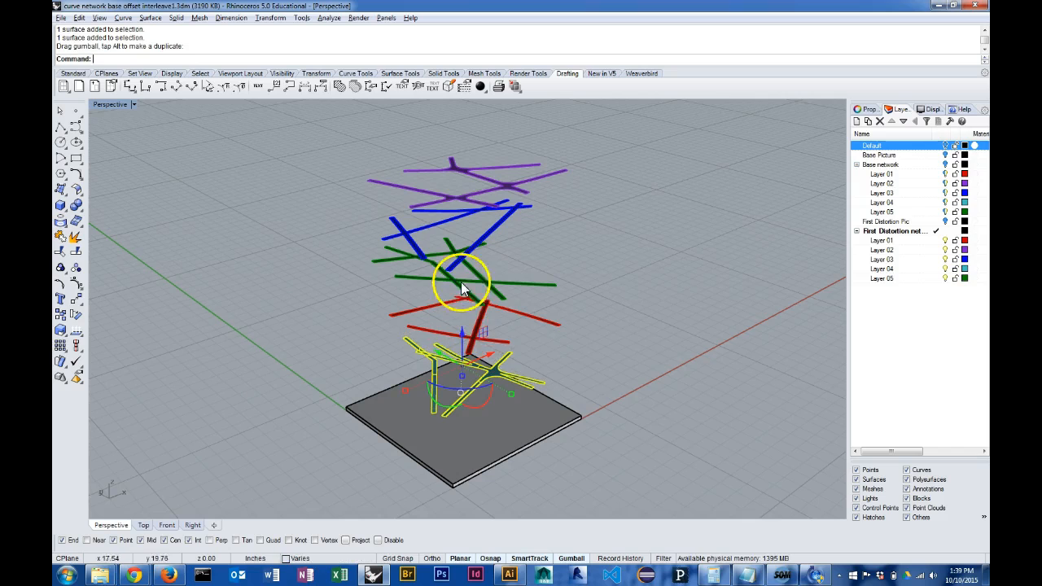
# - Raise the purple strip network by about 1.19 inches and the blue network by about 0.58 inches
pyautogui.click(482, 193)
pyautogui.moveTo(461, 137); pyautogui.dragTo(463, 115)
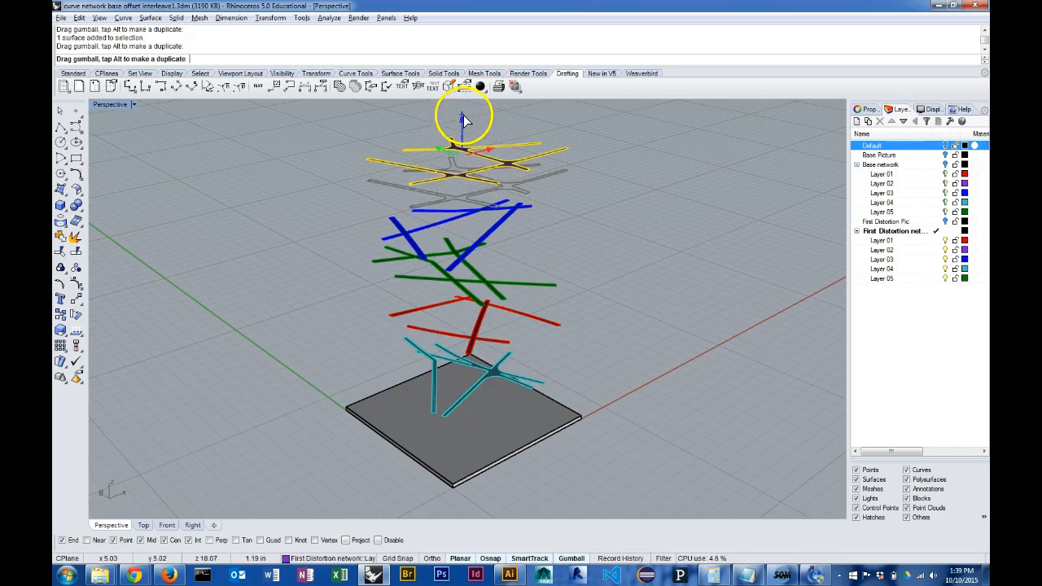
pyautogui.click(497, 209)
pyautogui.moveTo(460, 184); pyautogui.dragTo(461, 174)
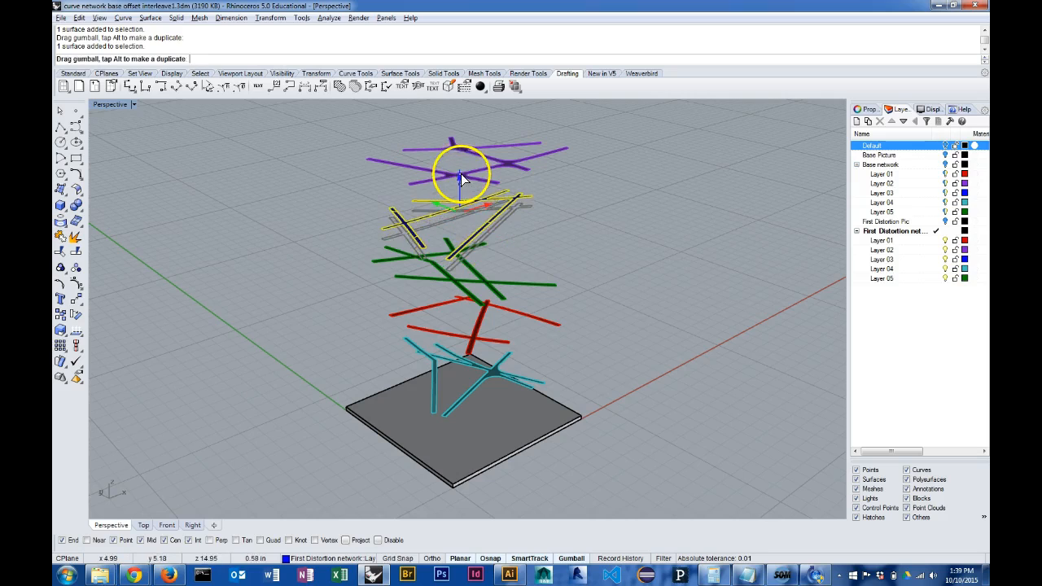
pyautogui.click(588, 260)
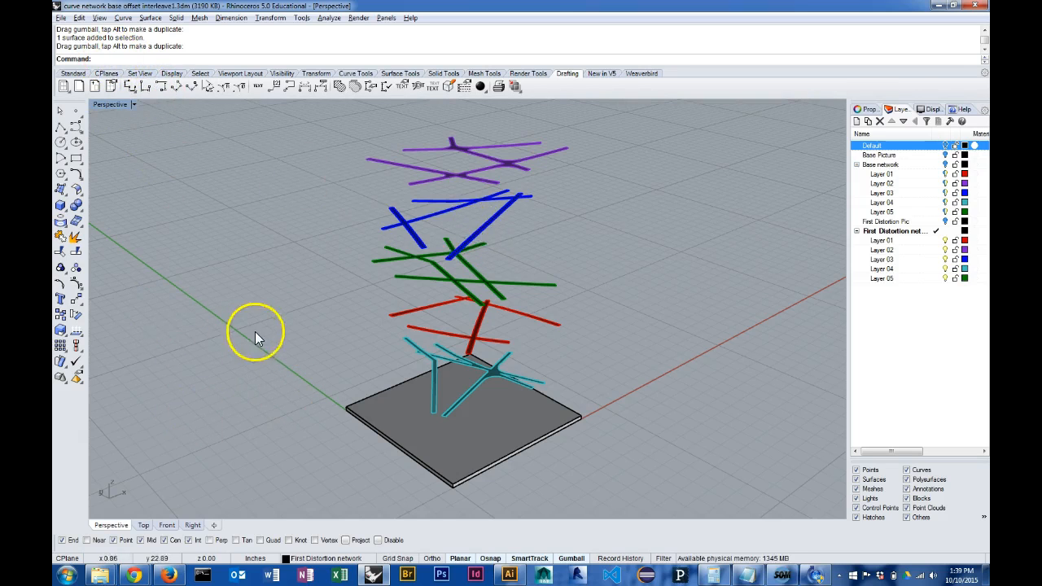
# - Switch the perspective viewport to the NE isometric view
pyautogui.moveTo(261, 340); pyautogui.dragTo(359, 308, button='right')
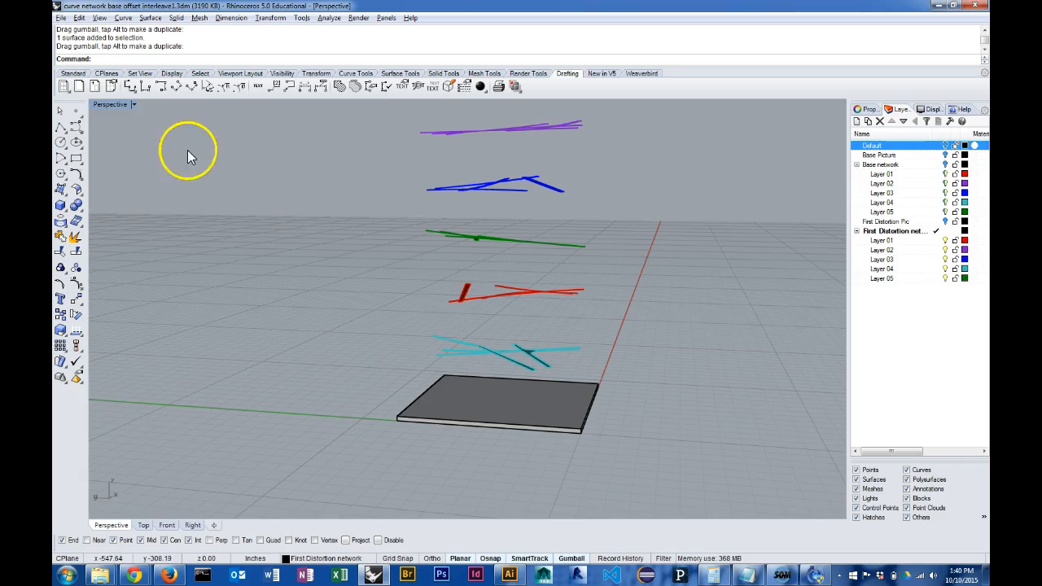
pyautogui.moveTo(615, 303); pyautogui.dragTo(565, 309, button='right')
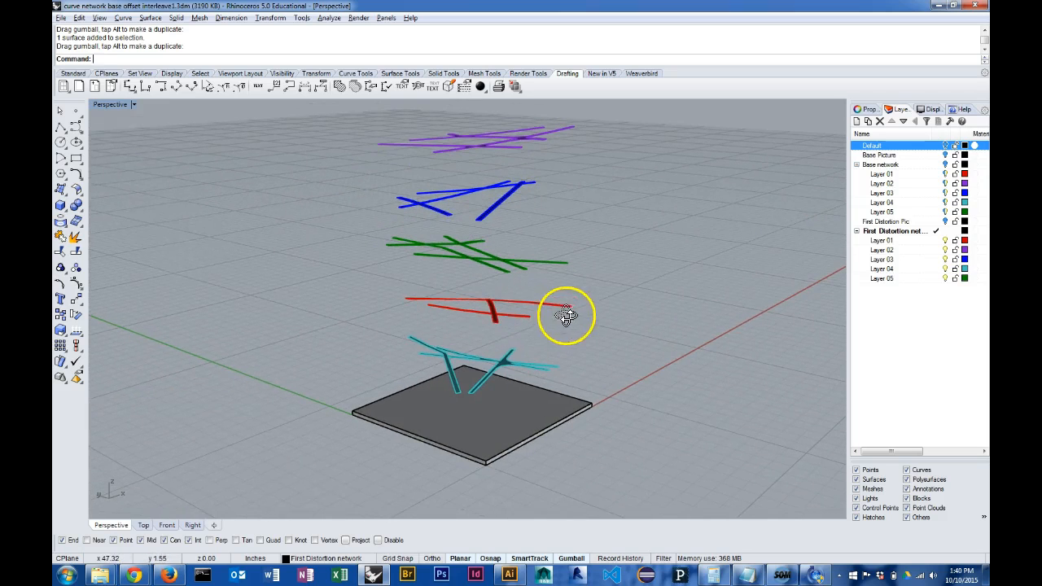
pyautogui.click(134, 106)
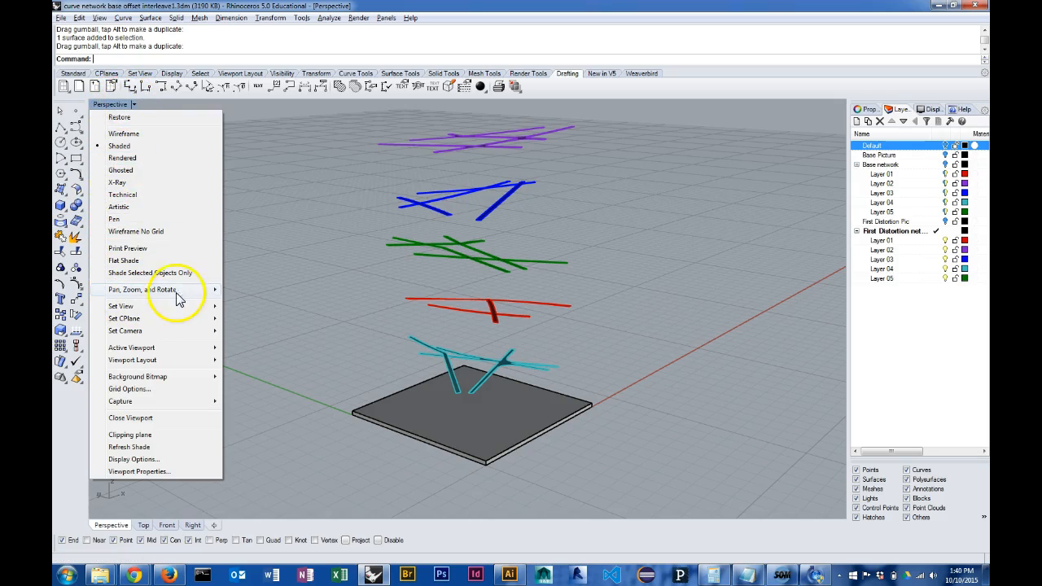
pyautogui.moveTo(188, 292)
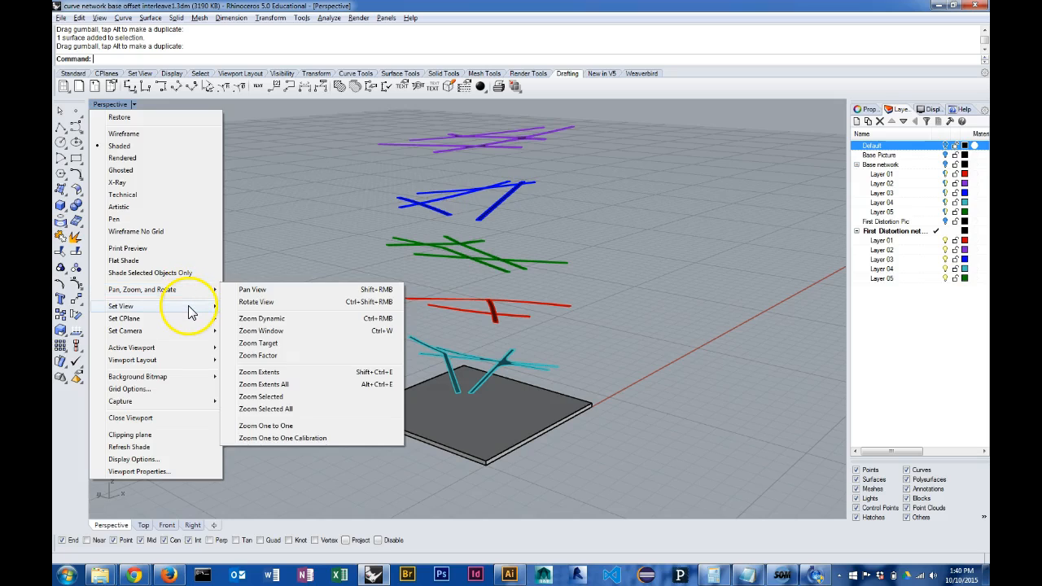
pyautogui.moveTo(189, 312)
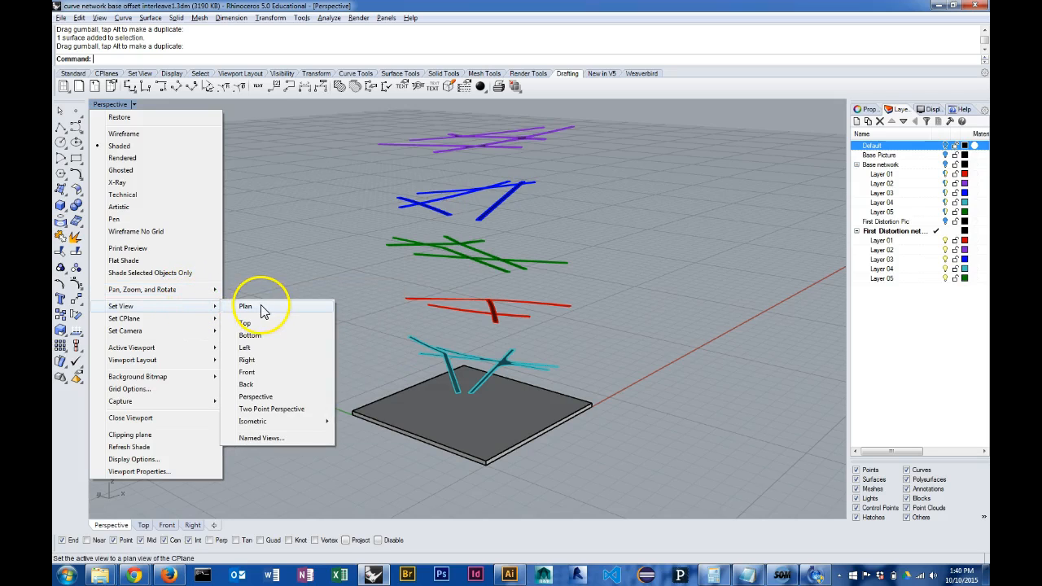
pyautogui.moveTo(254, 424)
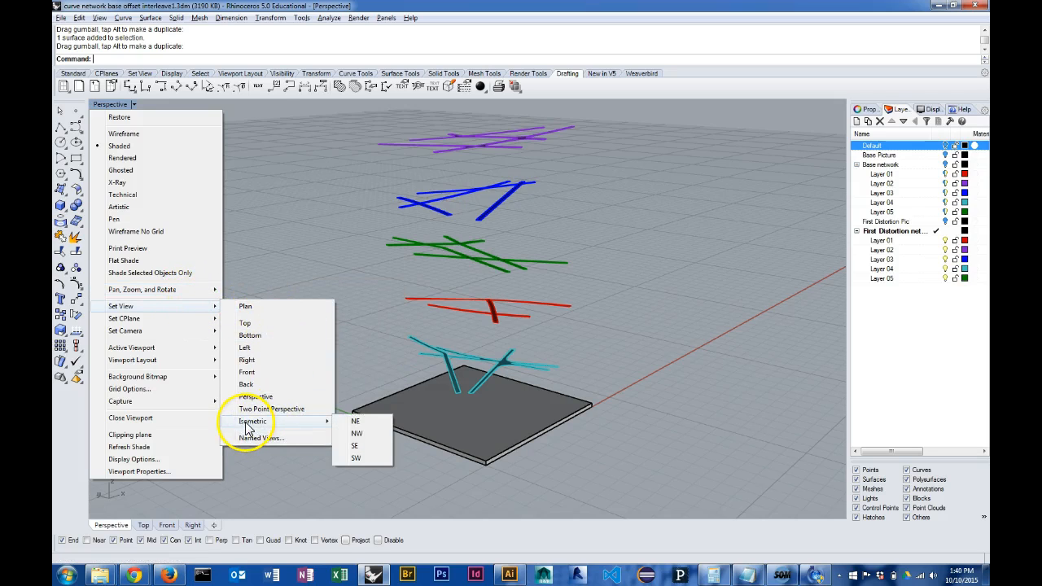
pyautogui.click(370, 429)
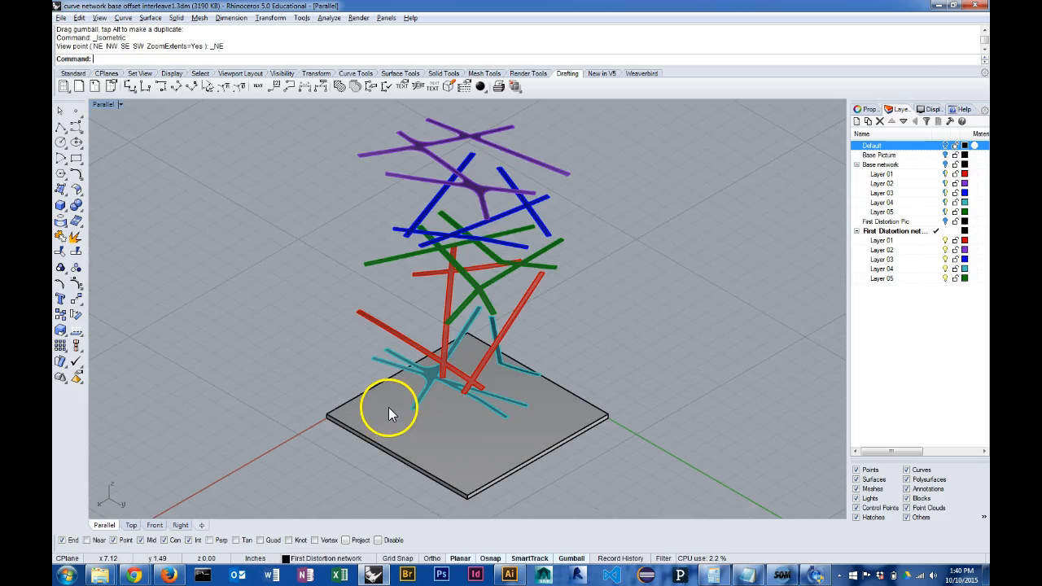
# - Set the viewport to the SW isometric view
pyautogui.click(109, 105)
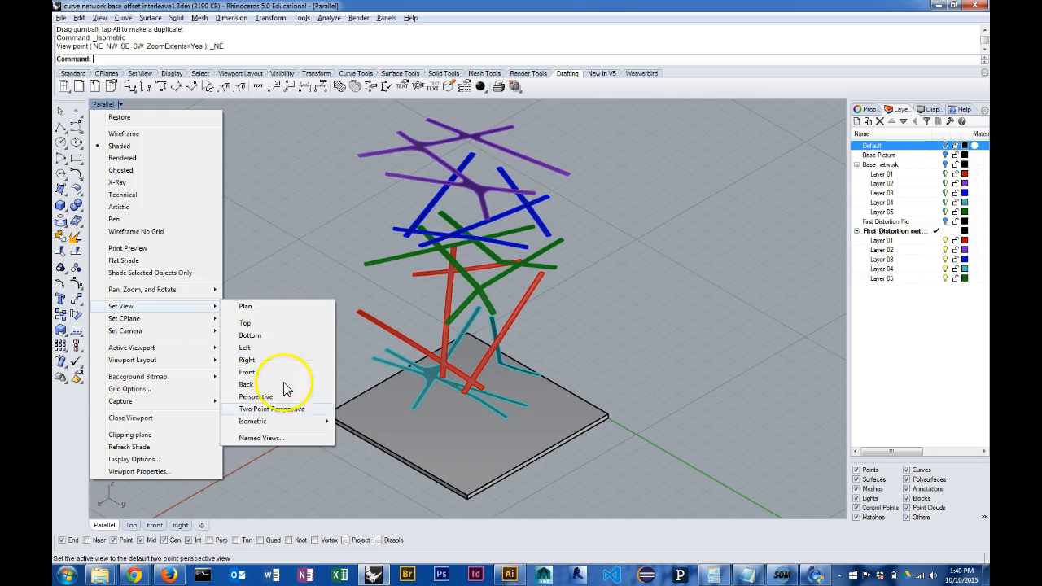
pyautogui.moveTo(320, 426)
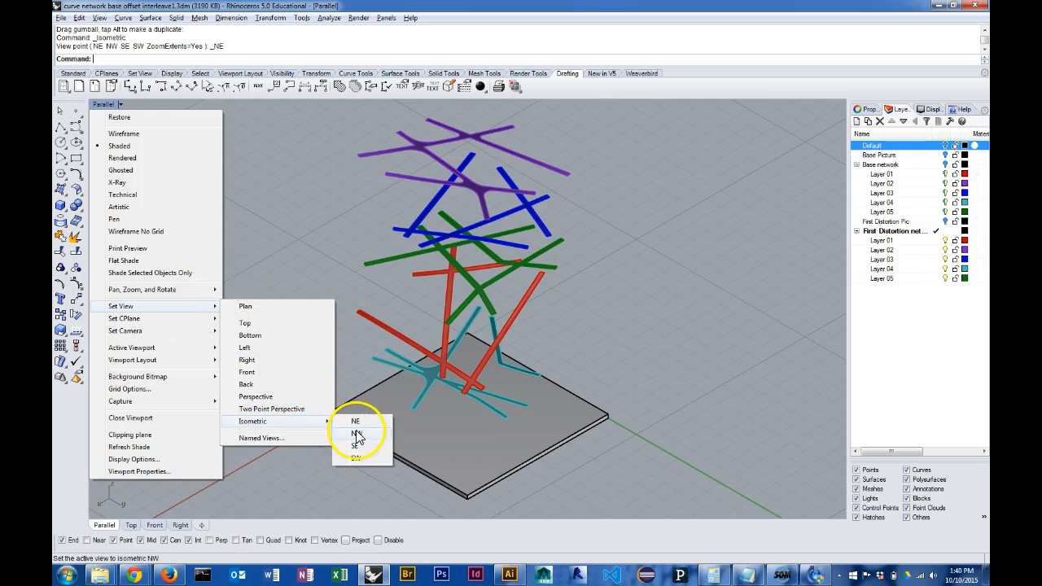
pyautogui.click(359, 459)
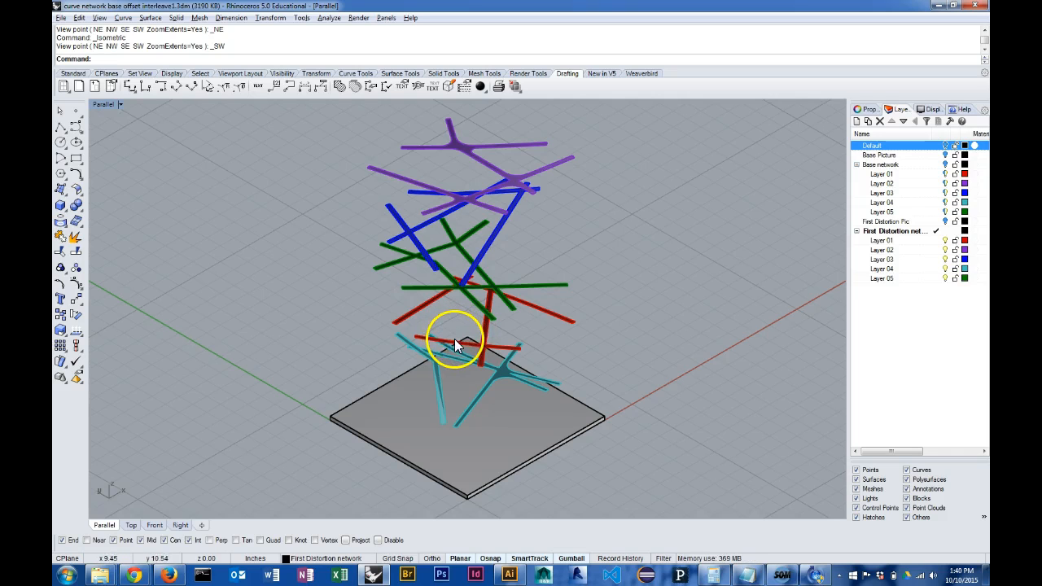
# - Lower the red strip network slightly toward the teal one, and lower the green network slightly toward the red one
pyautogui.moveTo(592, 380); pyautogui.dragTo(578, 351, button='right')
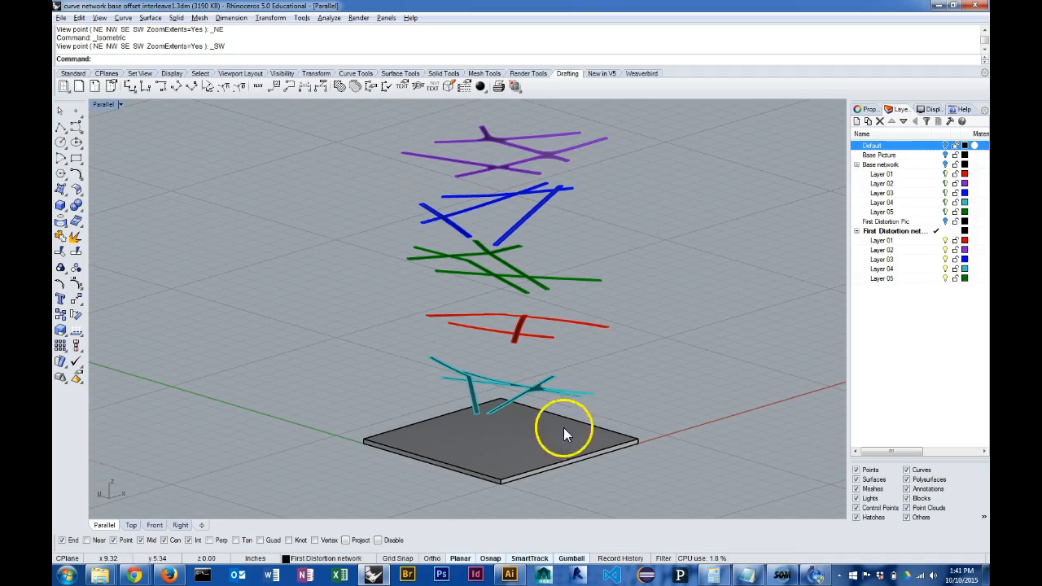
pyautogui.moveTo(542, 333); pyautogui.dragTo(552, 339, button='right')
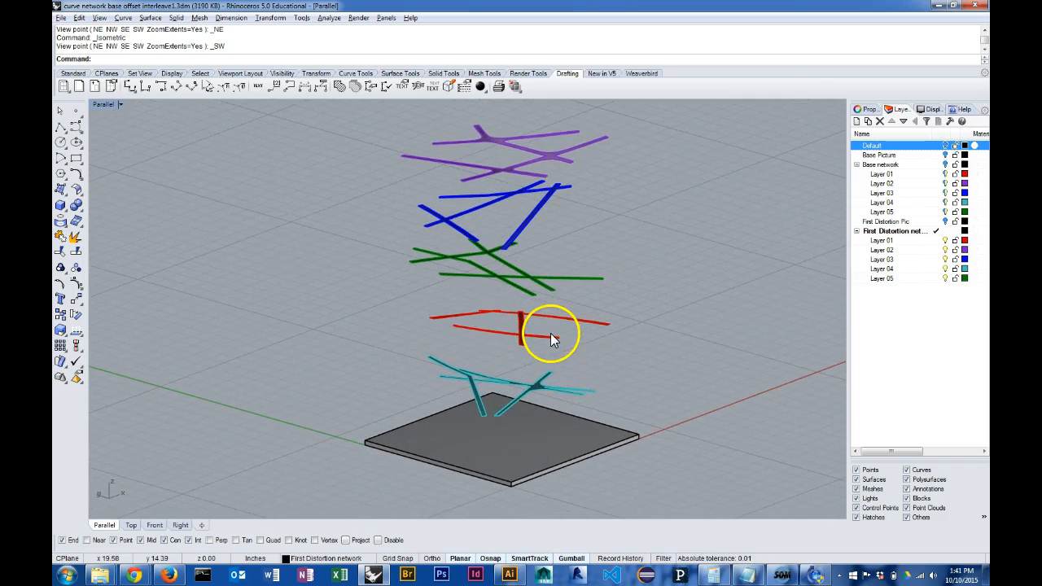
pyautogui.moveTo(593, 288); pyautogui.dragTo(598, 298, button='right')
pyautogui.click(525, 316)
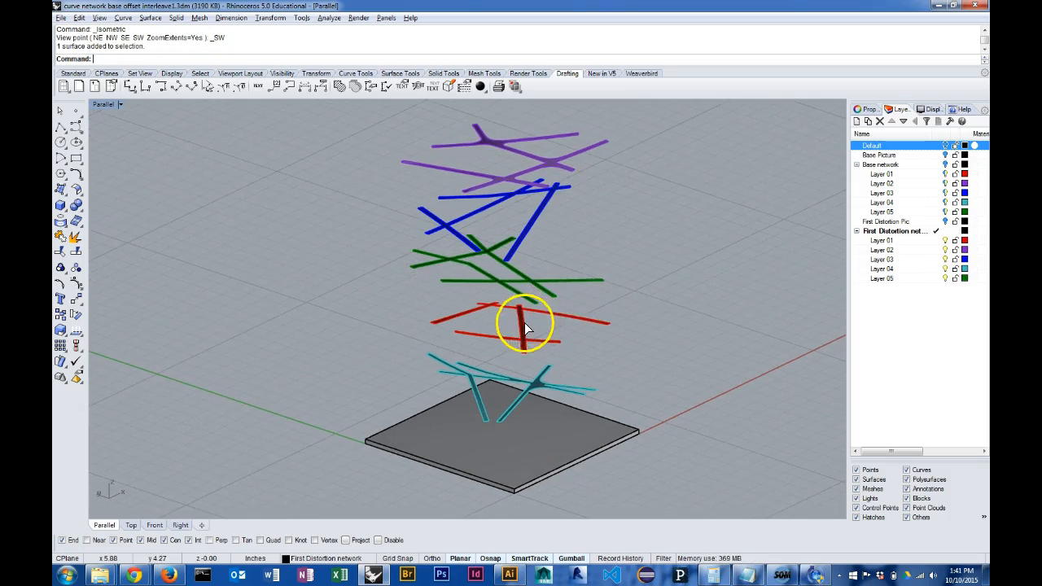
pyautogui.moveTo(504, 296); pyautogui.dragTo(502, 304)
pyautogui.click(521, 262)
pyautogui.moveTo(500, 230)
pyautogui.mouseDown()
pyautogui.moveTo(505, 251)
pyautogui.moveTo(504, 239)
pyautogui.mouseUp()
pyautogui.click(625, 256)
# - Raise the purple strip network slightly at the top of the stack, and raise the blue network slightly beneath it
pyautogui.click(529, 216)
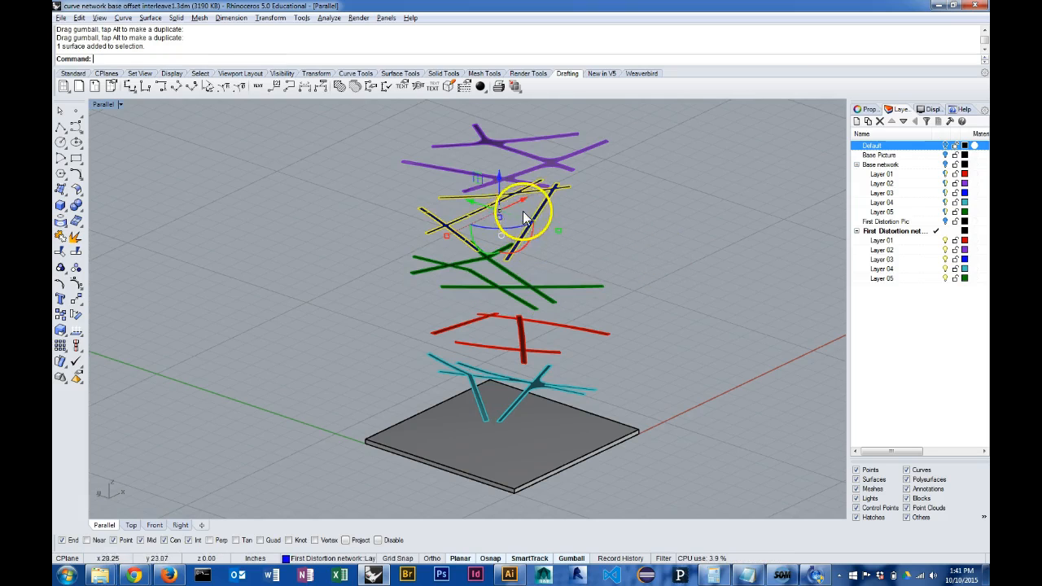
pyautogui.click(517, 162)
pyautogui.moveTo(502, 128); pyautogui.dragTo(499, 122)
pyautogui.click(554, 212)
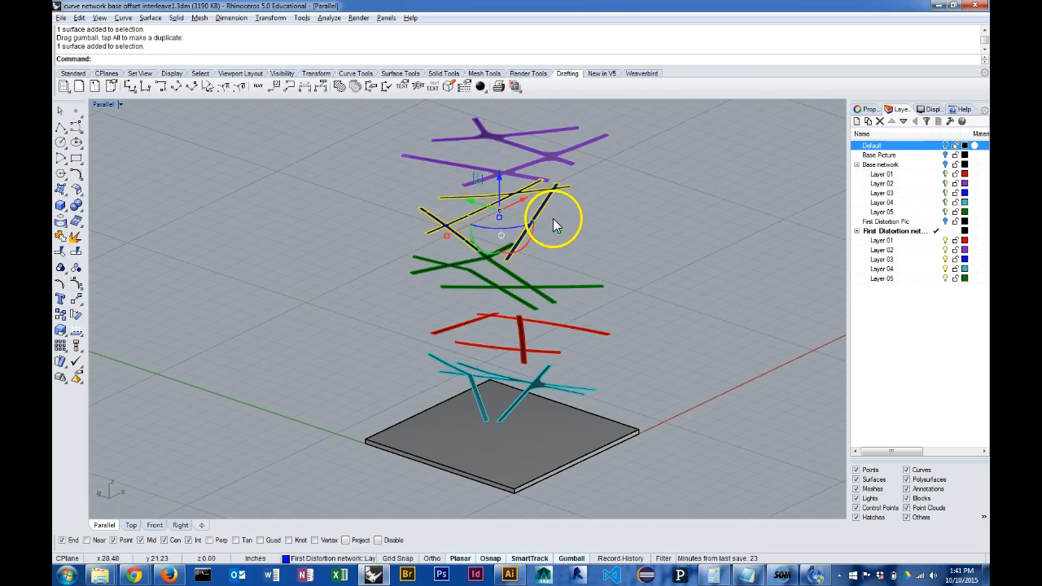
pyautogui.moveTo(500, 191); pyautogui.dragTo(495, 176)
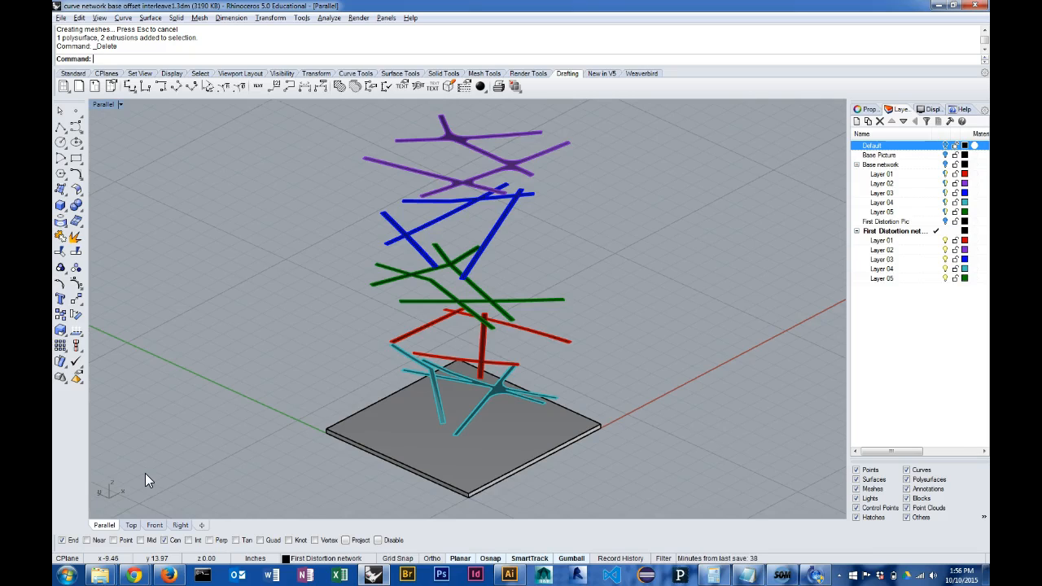
# - Create a vertical solid cylinder 1/16 inch in diameter and 1/64 inch high on the green axis beside the slab
pyautogui.click(324, 492)
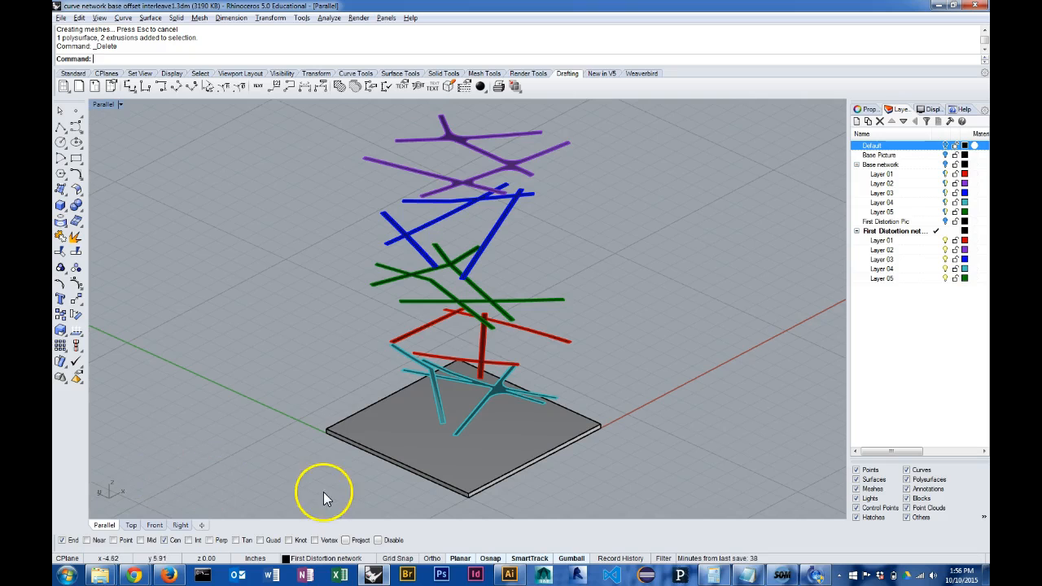
pyautogui.moveTo(267, 424); pyautogui.dragTo(318, 412, button='right')
pyautogui.scroll(2, 313, 400)
pyautogui.scroll(3, 314, 400)
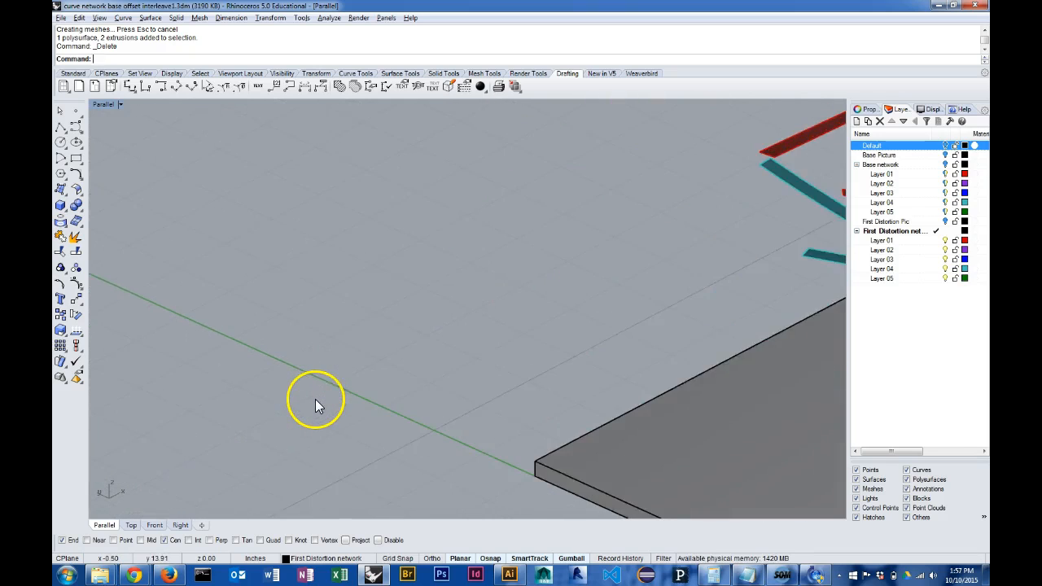
pyautogui.scroll(1, 346, 355)
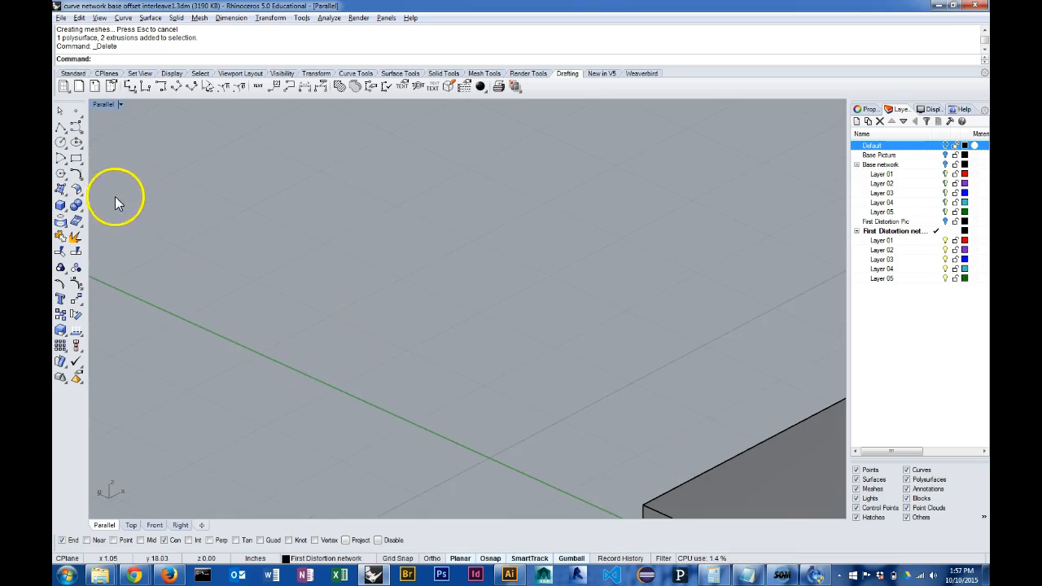
pyautogui.click(60, 207)
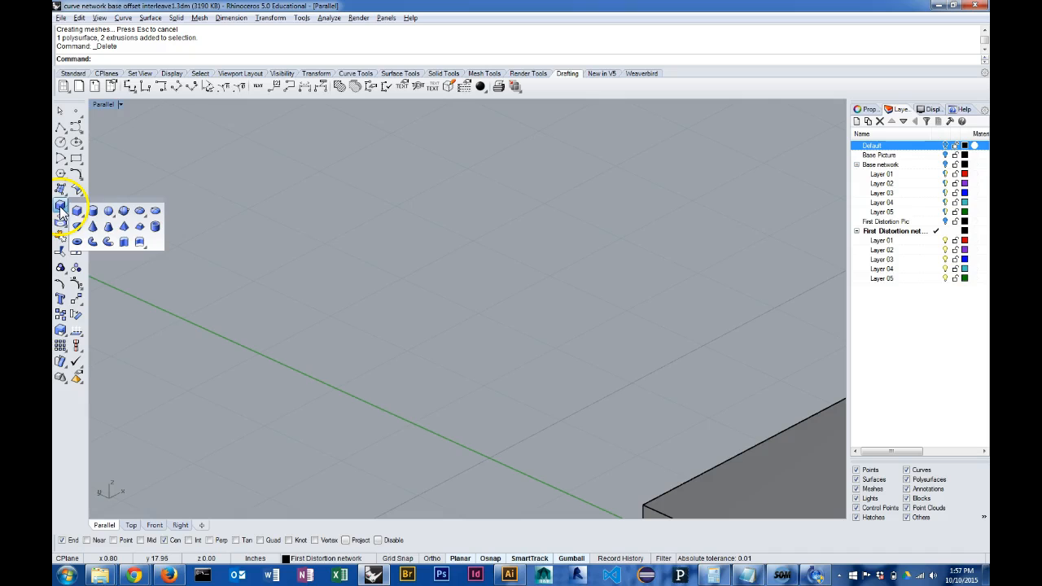
pyautogui.click(93, 212)
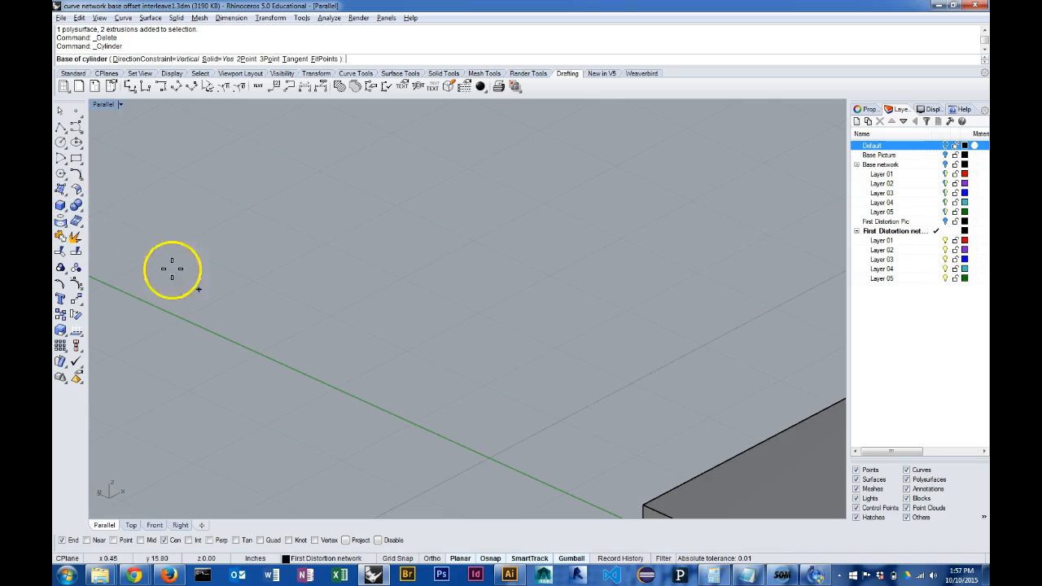
pyautogui.click(335, 388)
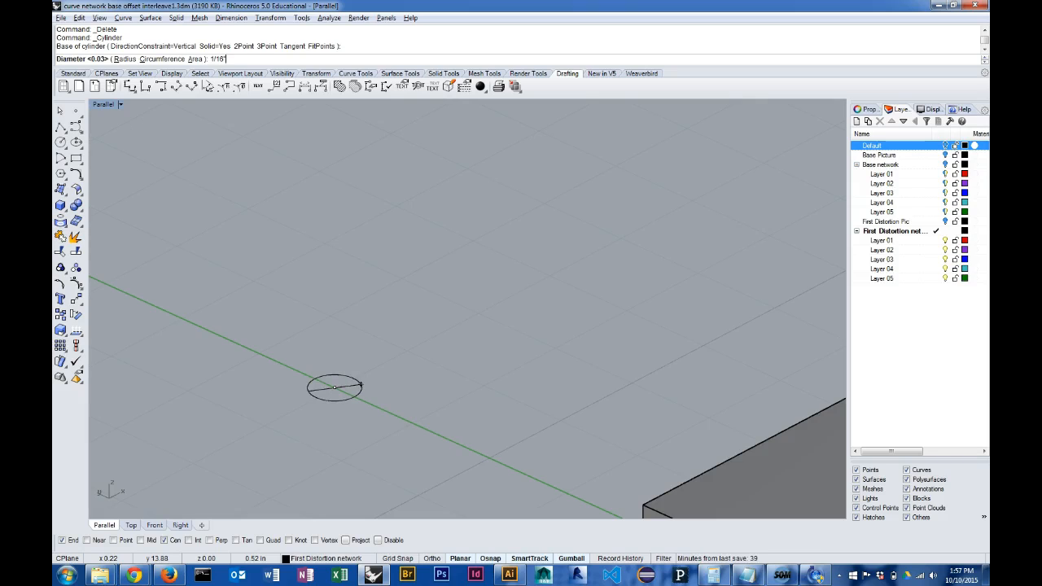
pyautogui.press('Return')
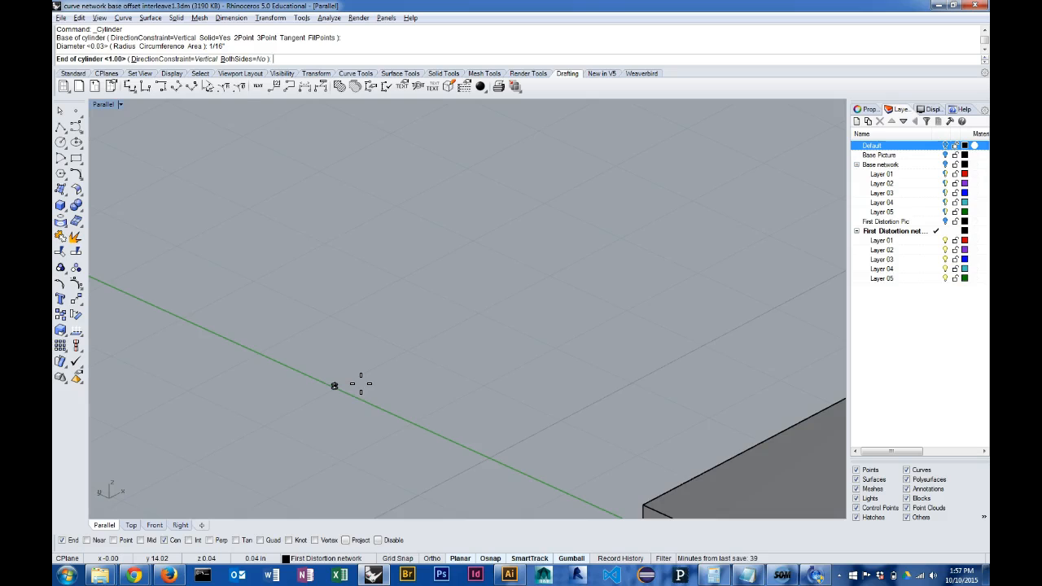
pyautogui.scroll(3, 350, 384)
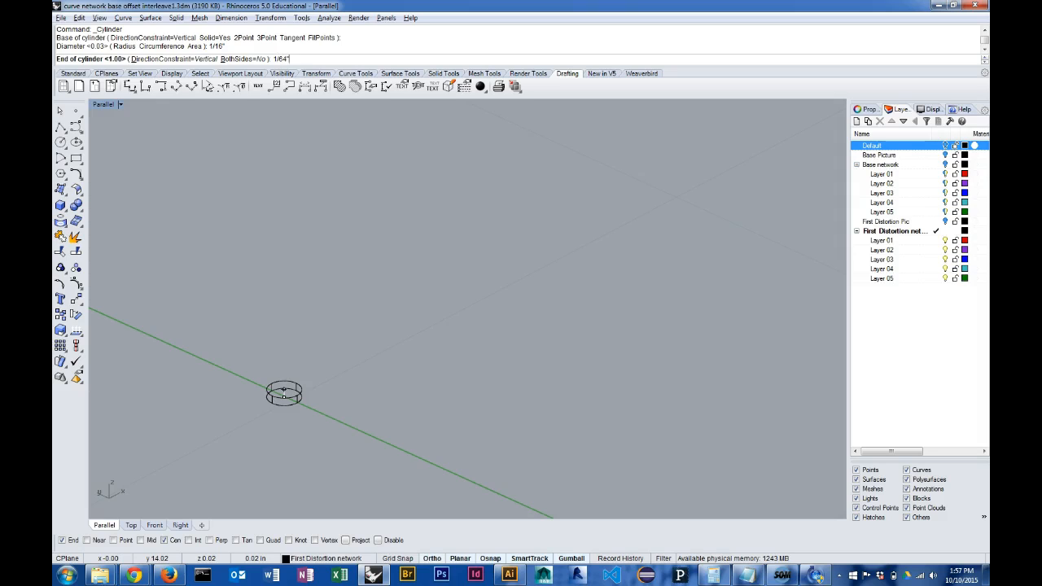
pyautogui.press('Return')
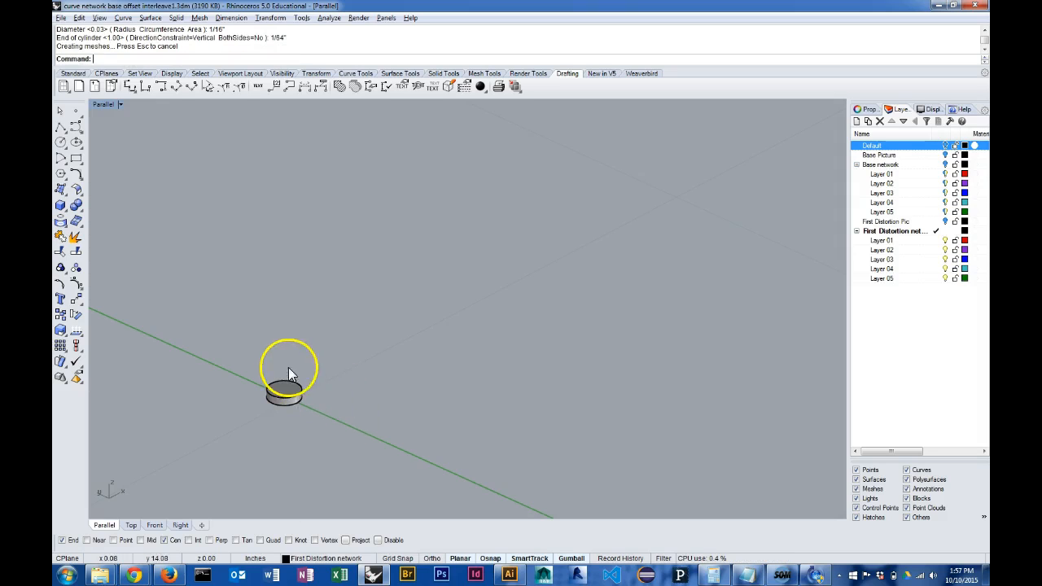
# - Add a cylinder 1/32 inch in diameter and 1 inch tall, centred on the top face of the small disc
pyautogui.rightClick(219, 247)
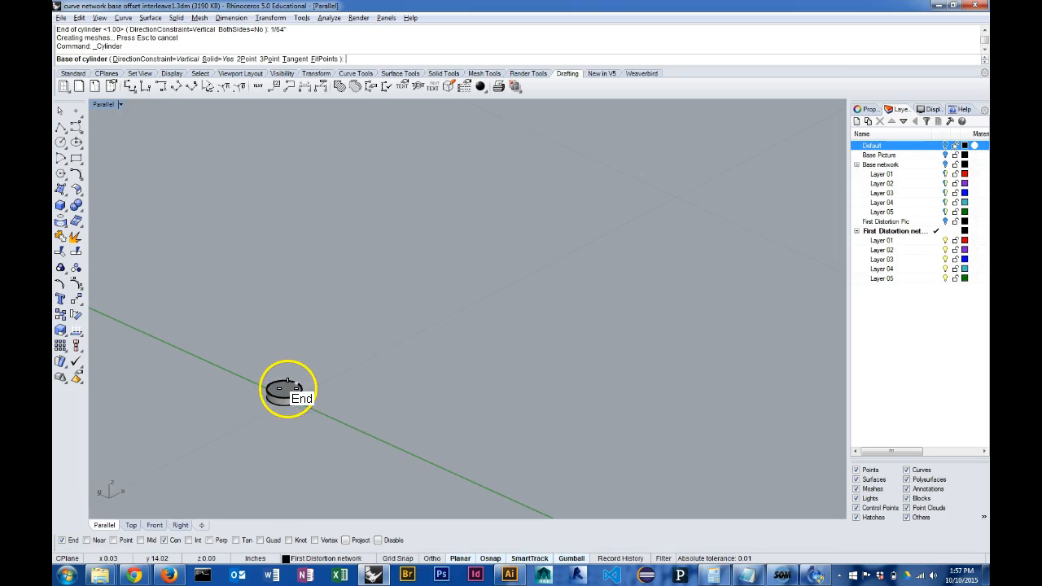
pyautogui.scroll(3, 286, 381)
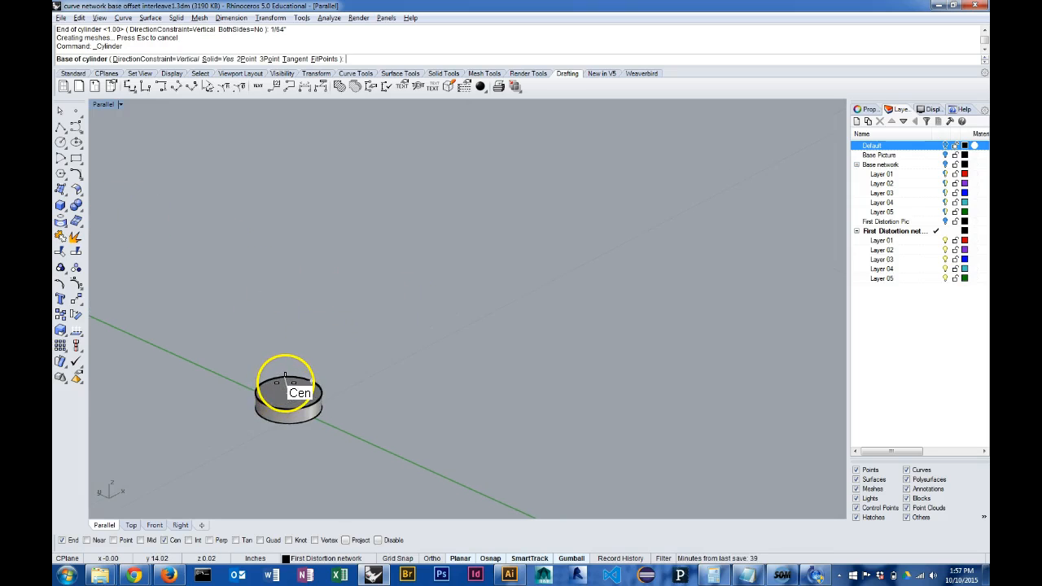
pyautogui.click(285, 376)
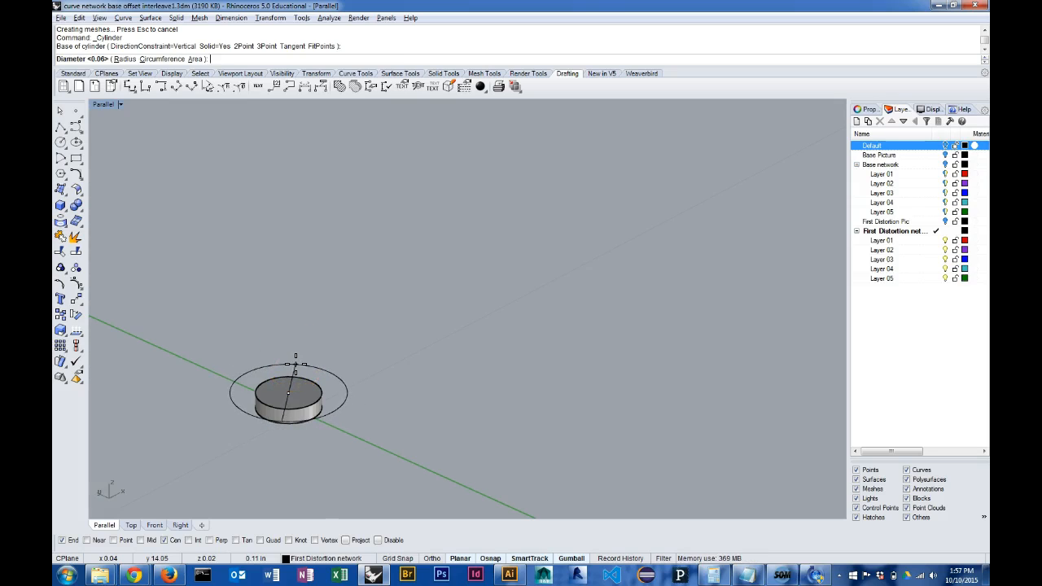
pyautogui.write('1/32"')
pyautogui.press('Return')
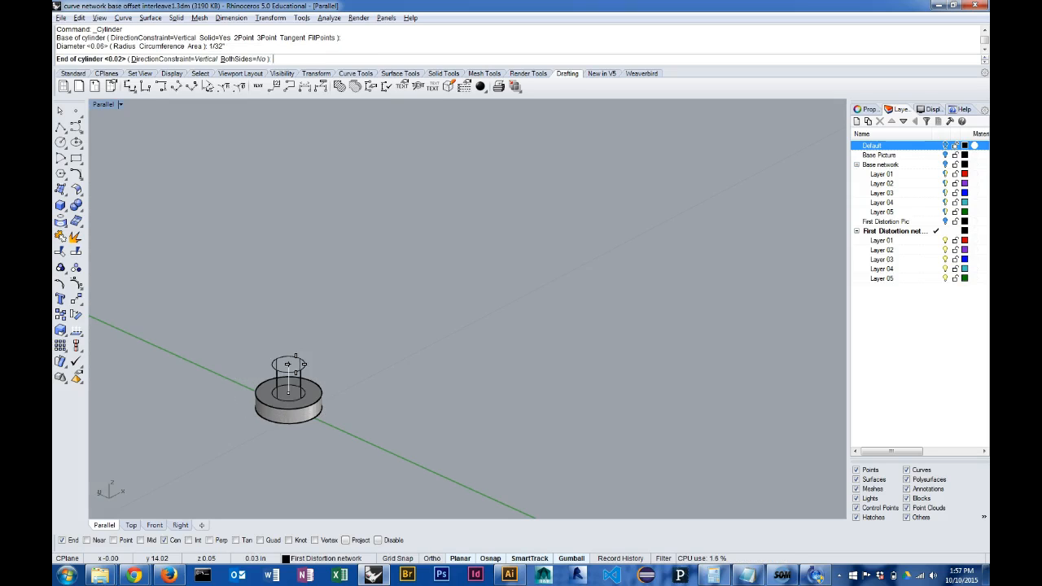
pyautogui.scroll(-9, 302, 370)
pyautogui.keyDown('shift'); pyautogui.moveTo(318, 233); pyautogui.dragTo(351, 302, button='right'); pyautogui.keyUp('shift')
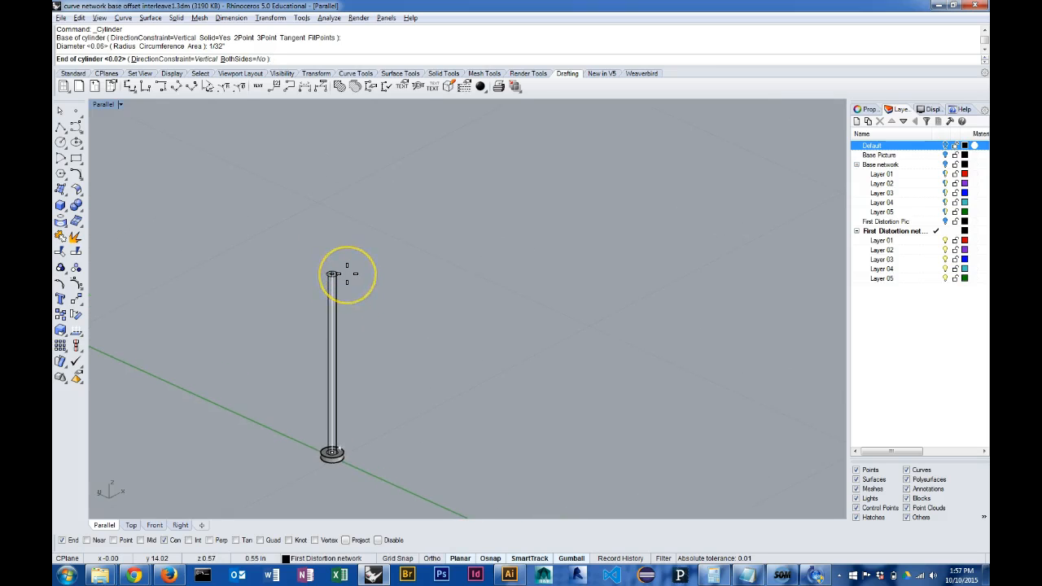
pyautogui.write('1"')
pyautogui.press('Return')
# - Create a short vertical cone centred on the shaft's top face, with its base radius matching the shaft's edge
pyautogui.keyDown('shift'); pyautogui.moveTo(313, 150); pyautogui.dragTo(466, 200, button='right'); pyautogui.keyUp('shift')
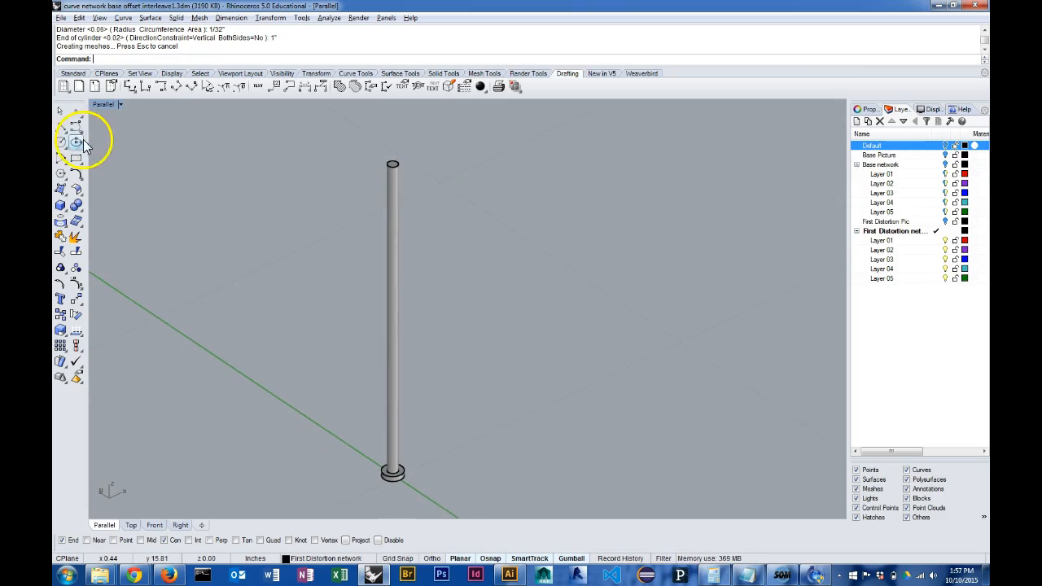
pyautogui.click(62, 208)
pyautogui.click(92, 226)
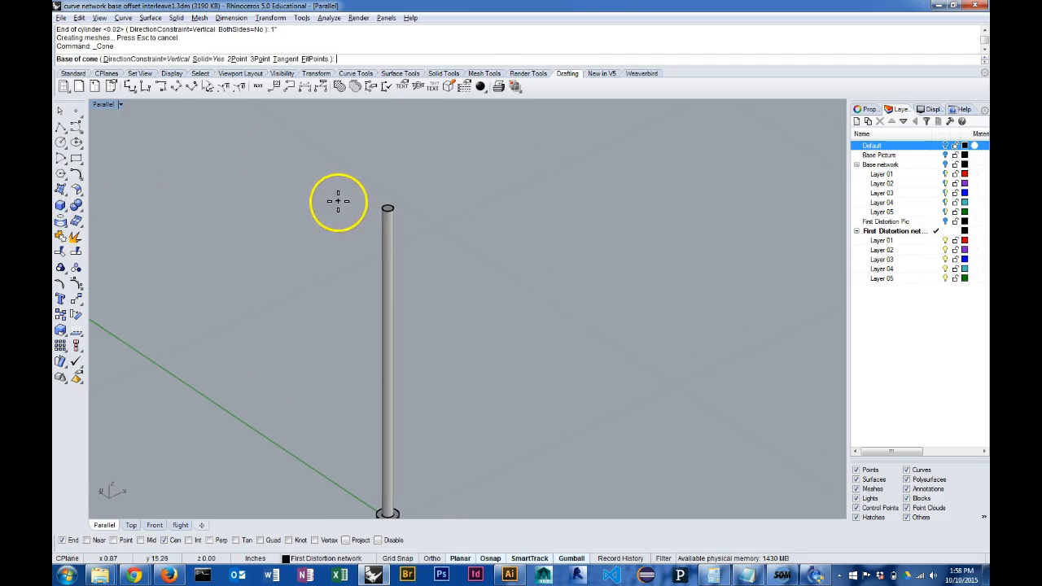
pyautogui.scroll(3, 398, 197)
pyautogui.scroll(3, 398, 196)
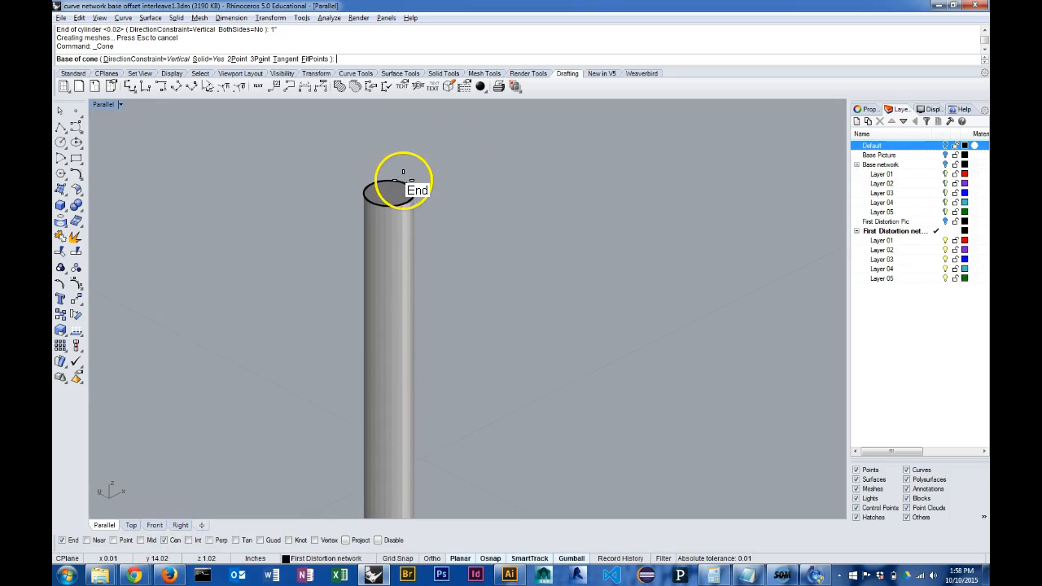
pyautogui.scroll(1, 404, 183)
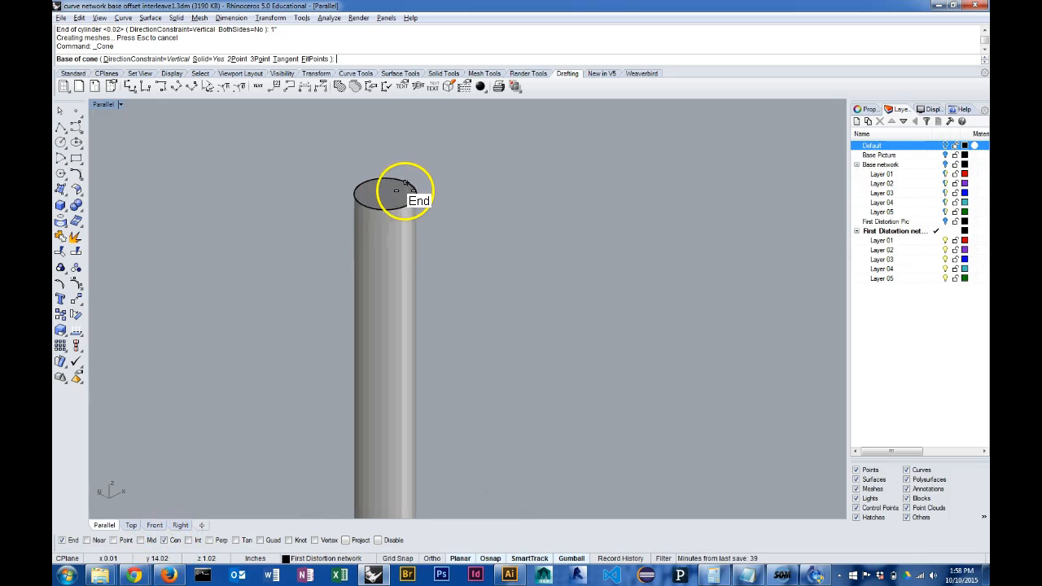
pyautogui.scroll(2, 406, 190)
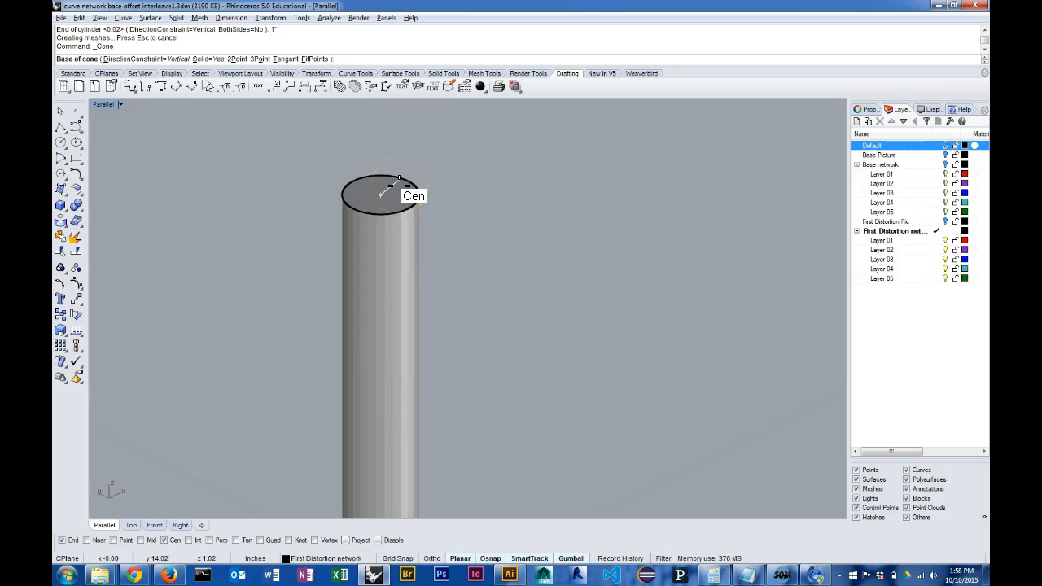
pyautogui.click(399, 177)
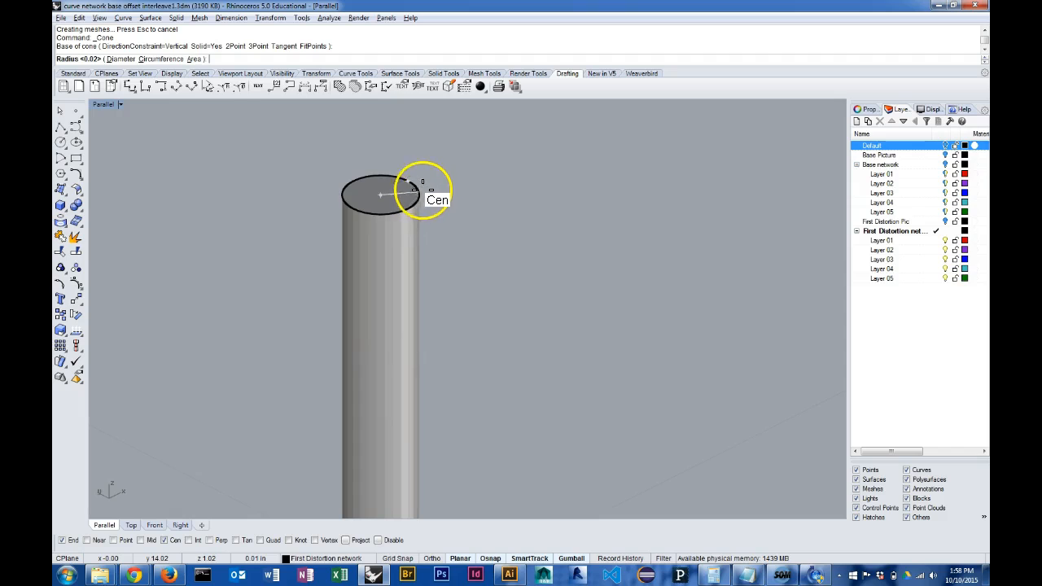
pyautogui.click(423, 195)
pyautogui.scroll(-2, 425, 161)
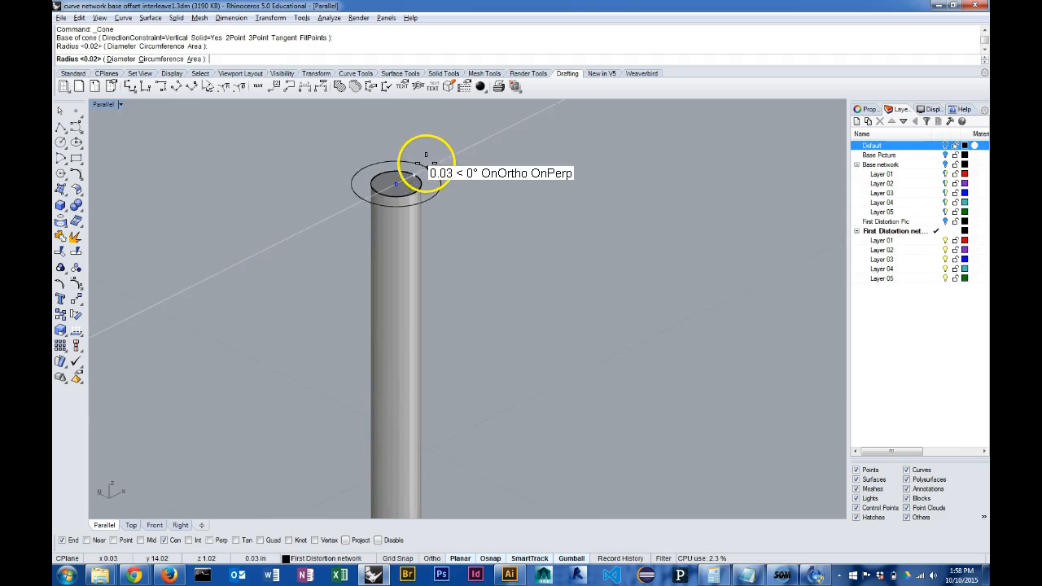
pyautogui.click(419, 173)
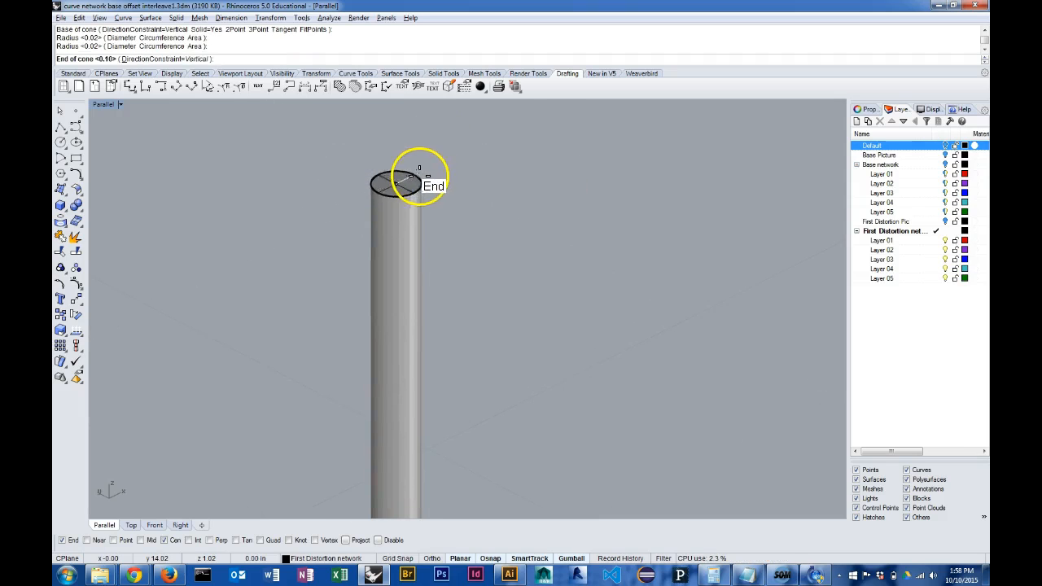
pyautogui.scroll(-4, 477, 168)
pyautogui.moveTo(456, 286); pyautogui.dragTo(474, 256, button='right')
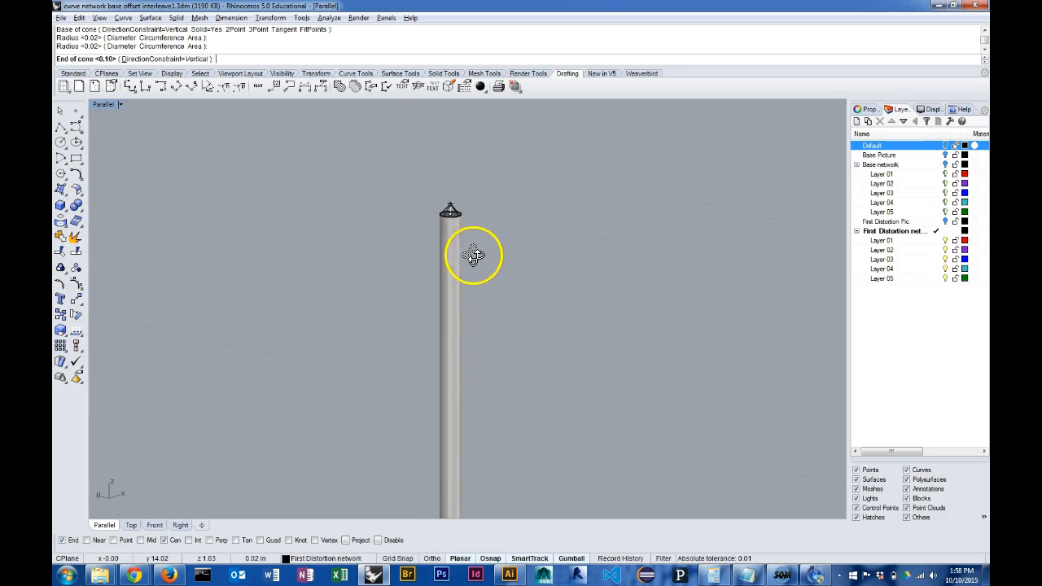
pyautogui.click(461, 146)
# - Group the disc, shaft and cone into a single pin object
pyautogui.scroll(-10, 552, 171)
pyautogui.keyDown('shift'); pyautogui.moveTo(601, 200); pyautogui.dragTo(486, 252, button='right'); pyautogui.keyUp('shift')
pyautogui.scroll(-6, 462, 225)
pyautogui.moveTo(438, 345); pyautogui.dragTo(389, 196)
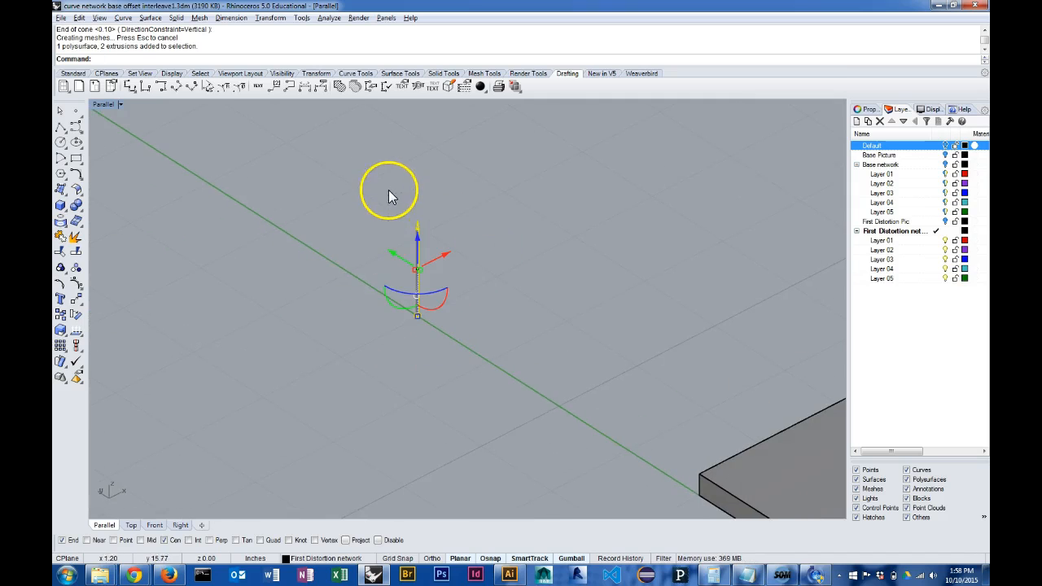
pyautogui.click(59, 268)
# - Move the grouped pin a short distance along the green axis toward the slab
pyautogui.moveTo(423, 342); pyautogui.dragTo(482, 320, button='right')
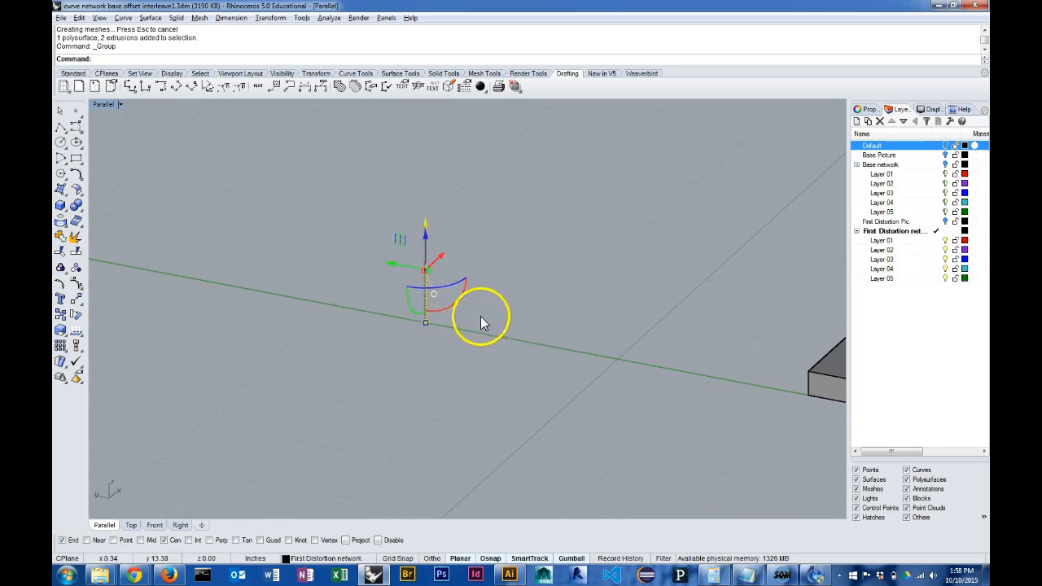
pyautogui.click(434, 289)
pyautogui.moveTo(426, 286); pyautogui.dragTo(421, 281, button='right')
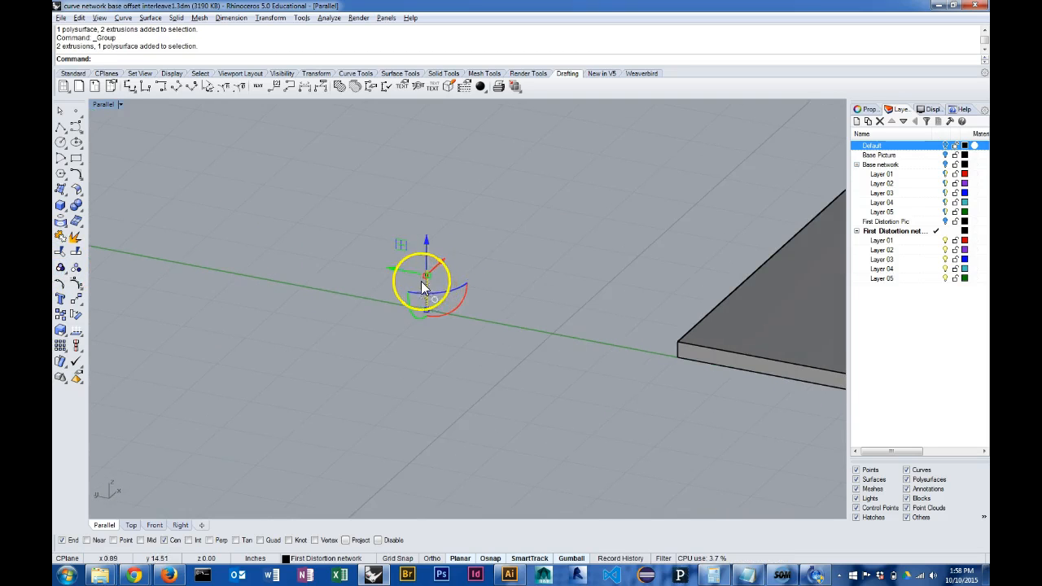
pyautogui.moveTo(397, 273); pyautogui.dragTo(457, 291)
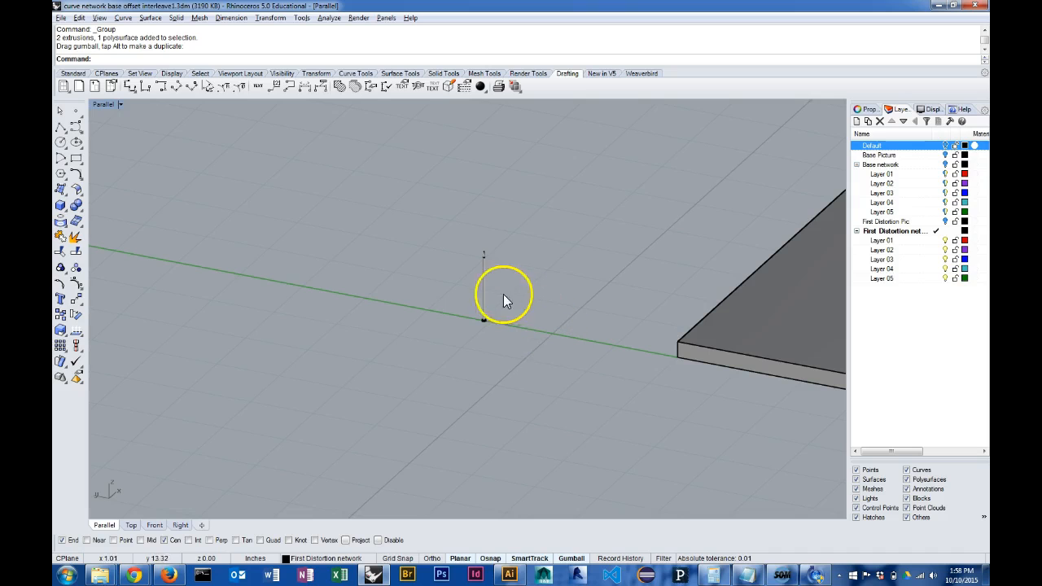
# - Rotate the pin 180 degrees in the vertical plane so its head is on top and its point faces down
pyautogui.click(482, 291)
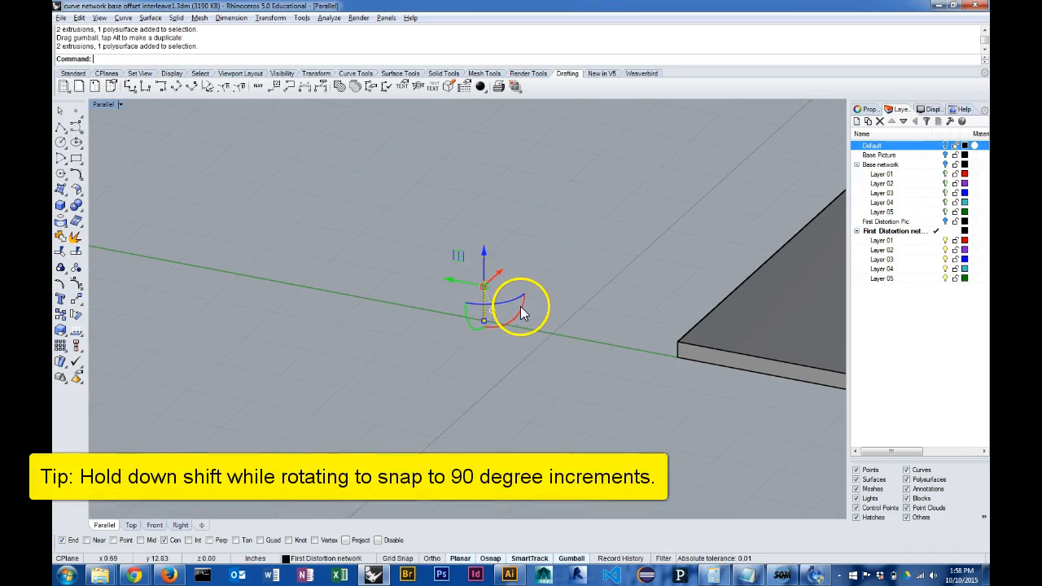
pyautogui.keyDown('shift'); pyautogui.moveTo(523, 303); pyautogui.dragTo(449, 195); pyautogui.keyUp('shift')
pyautogui.moveTo(568, 222); pyautogui.dragTo(453, 308, button='right')
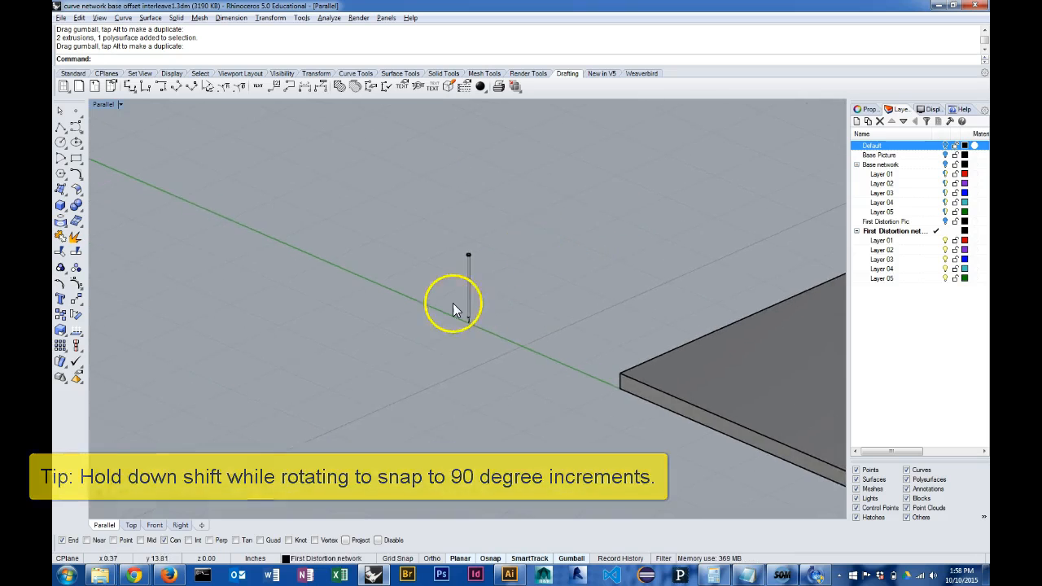
# - Select the pin beside the slab and examine its size and position against the stacked strip networks from several angles
pyautogui.scroll(-10, 454, 308)
pyautogui.keyDown('shift'); pyautogui.moveTo(595, 278); pyautogui.dragTo(486, 323, button='right'); pyautogui.keyUp('shift')
pyautogui.scroll(-3, 537, 305)
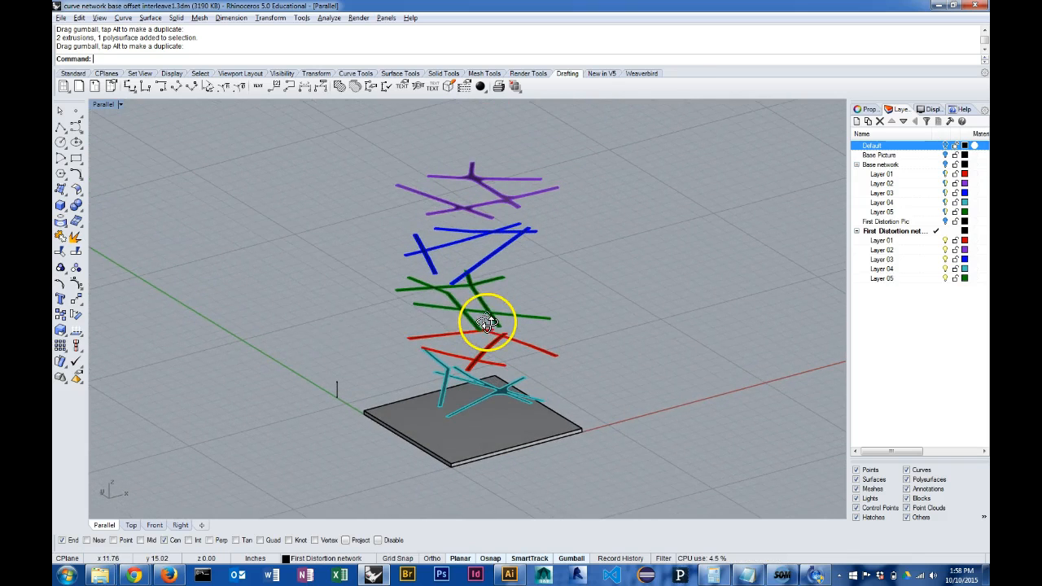
pyautogui.moveTo(414, 295); pyautogui.dragTo(456, 290, button='right')
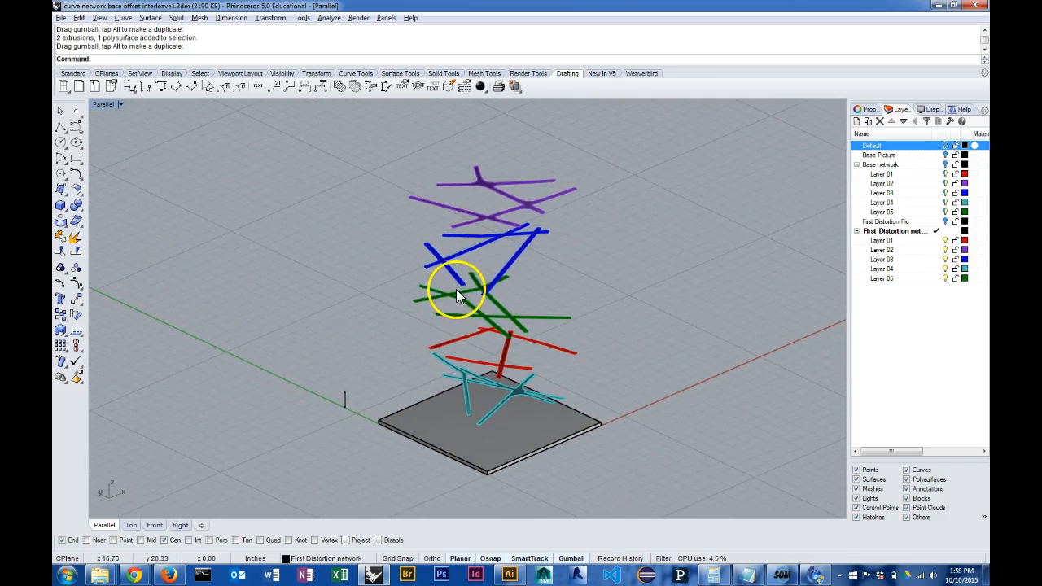
pyautogui.click(346, 399)
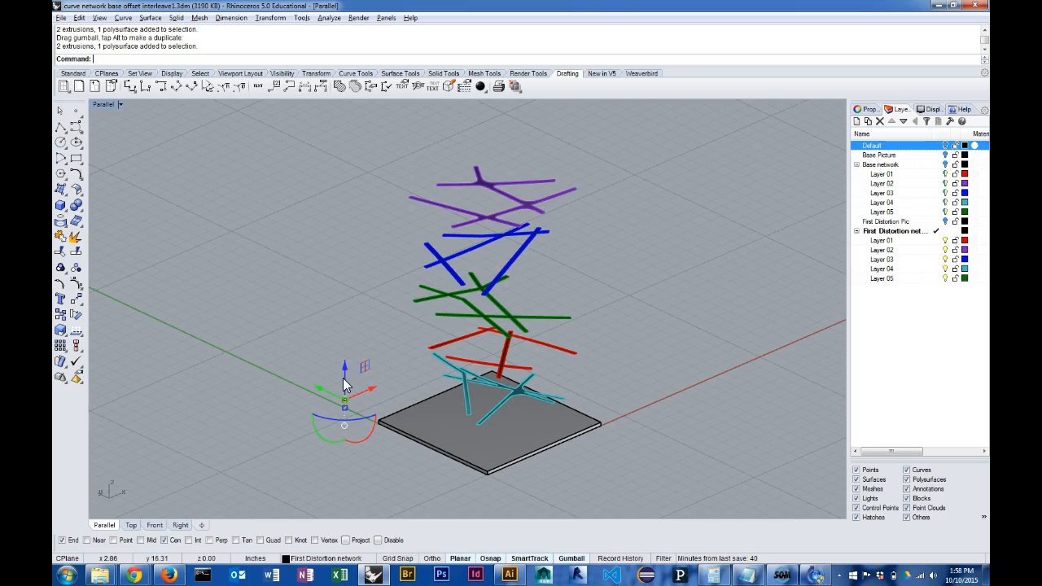
pyautogui.click(391, 363)
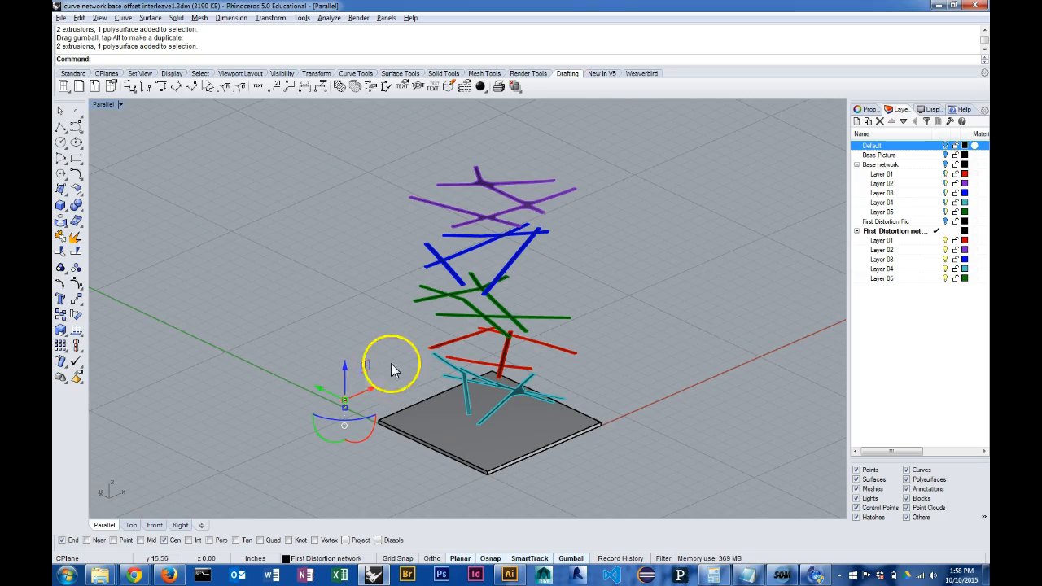
pyautogui.moveTo(429, 299); pyautogui.dragTo(481, 312, button='right')
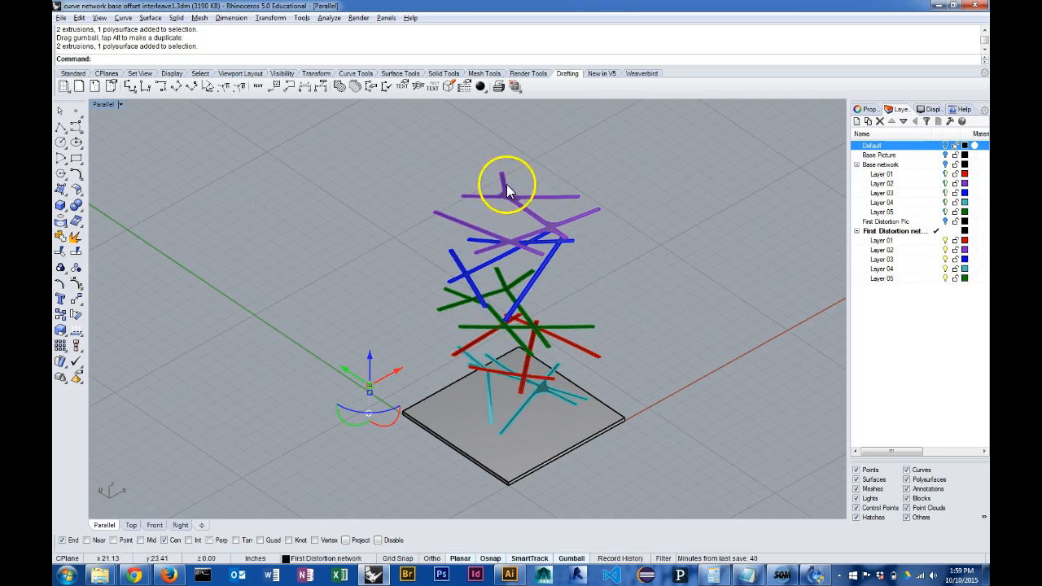
pyautogui.moveTo(504, 353); pyautogui.dragTo(477, 338, button='right')
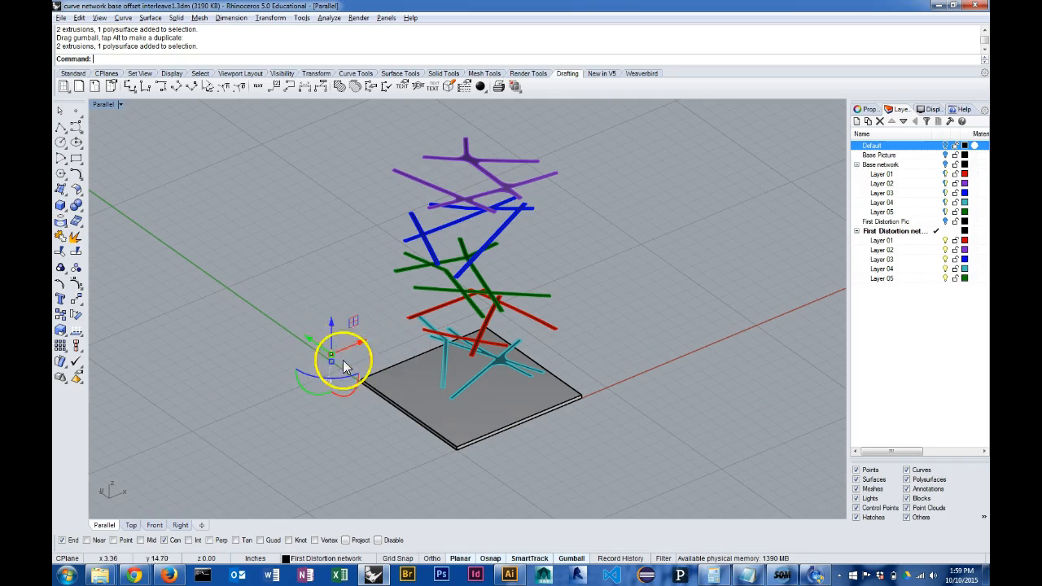
# - Compare the pin's scale with the base slab and the full stack of strip networks from several angles
pyautogui.scroll(4, 327, 348)
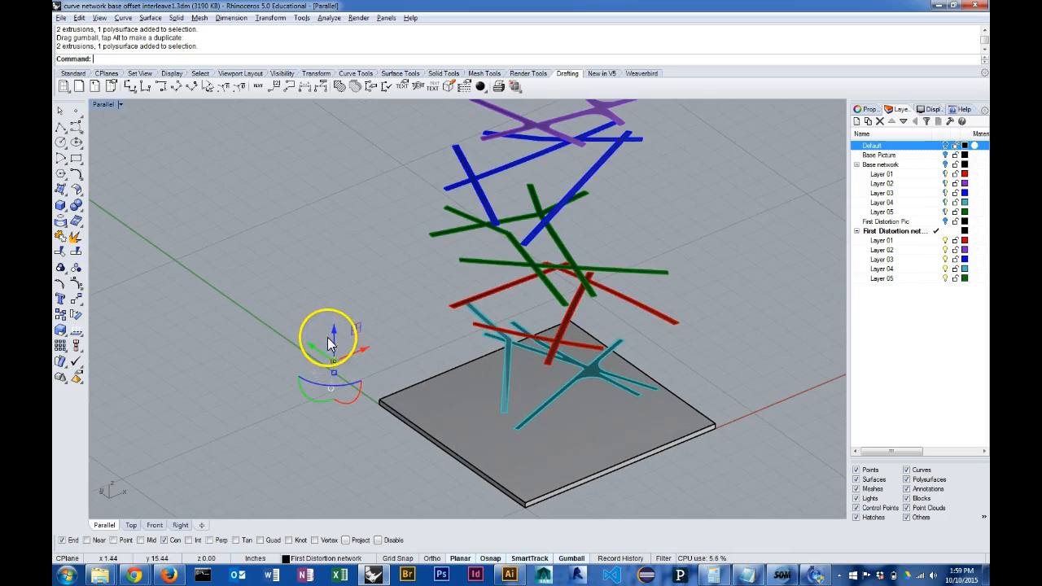
pyautogui.moveTo(342, 385); pyautogui.dragTo(404, 354, button='right')
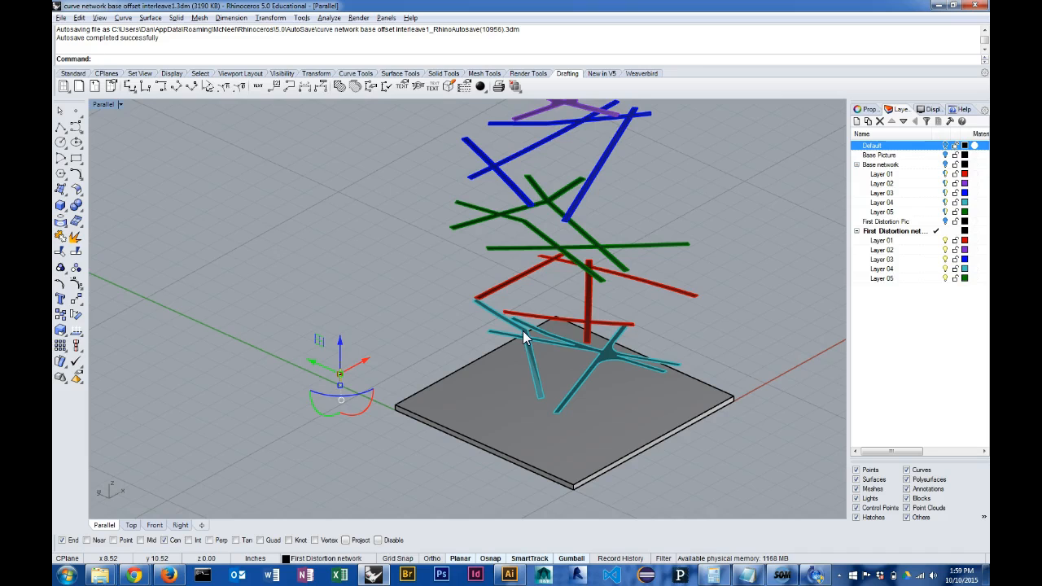
pyautogui.click(204, 391)
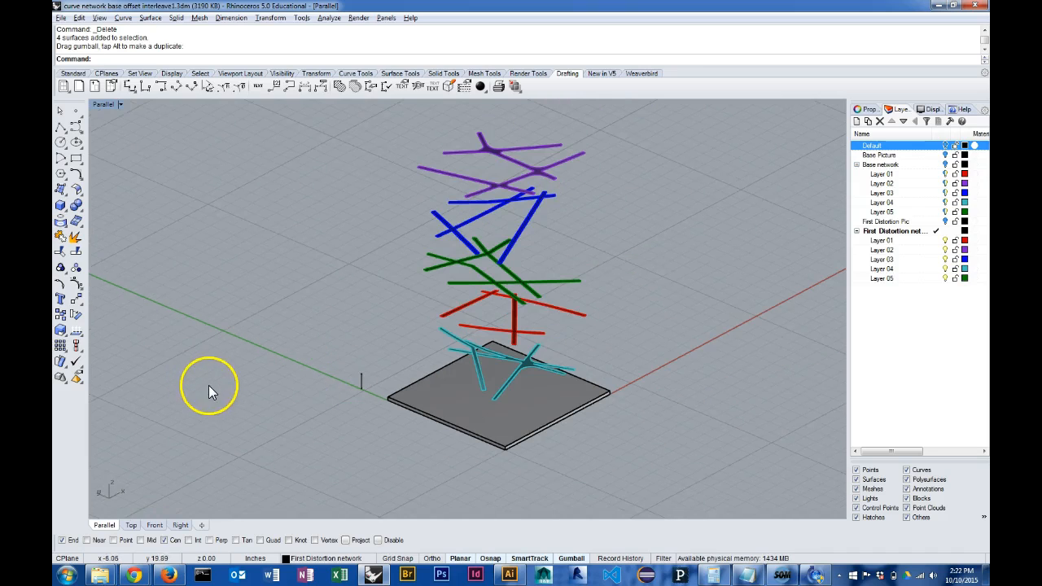
pyautogui.click(306, 335)
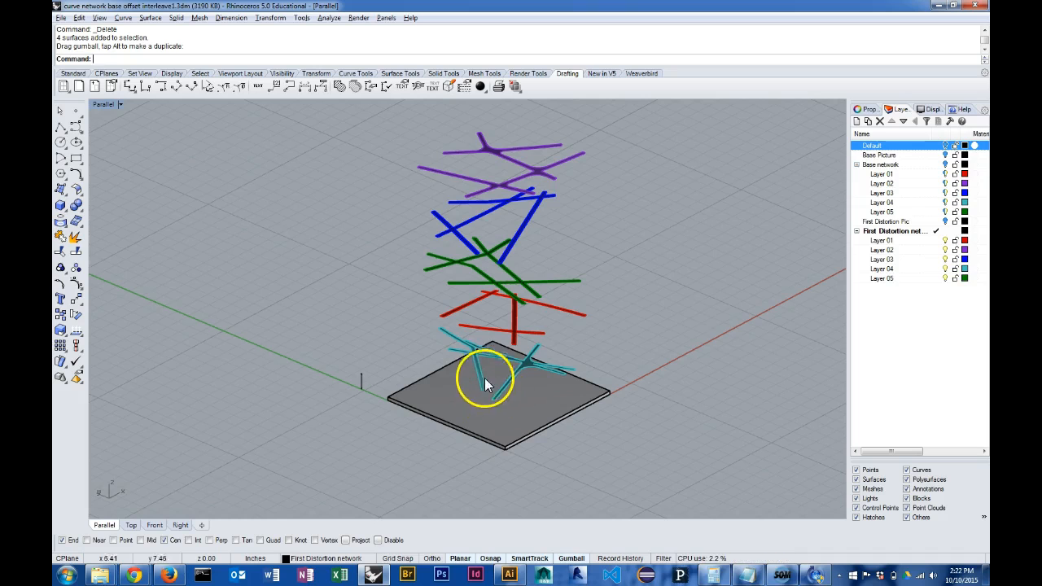
pyautogui.moveTo(571, 319); pyautogui.dragTo(563, 325, button='right')
pyautogui.keyDown('shift'); pyautogui.moveTo(566, 279); pyautogui.dragTo(544, 314, button='right'); pyautogui.keyUp('shift')
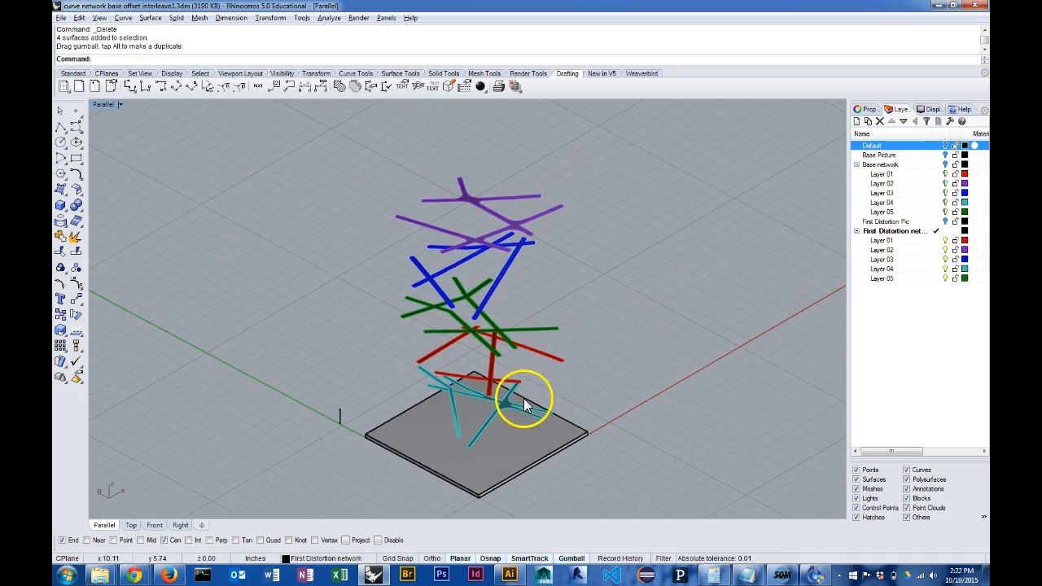
pyautogui.moveTo(526, 401); pyautogui.dragTo(558, 394, button='right')
pyautogui.moveTo(549, 343); pyautogui.dragTo(572, 264, button='right')
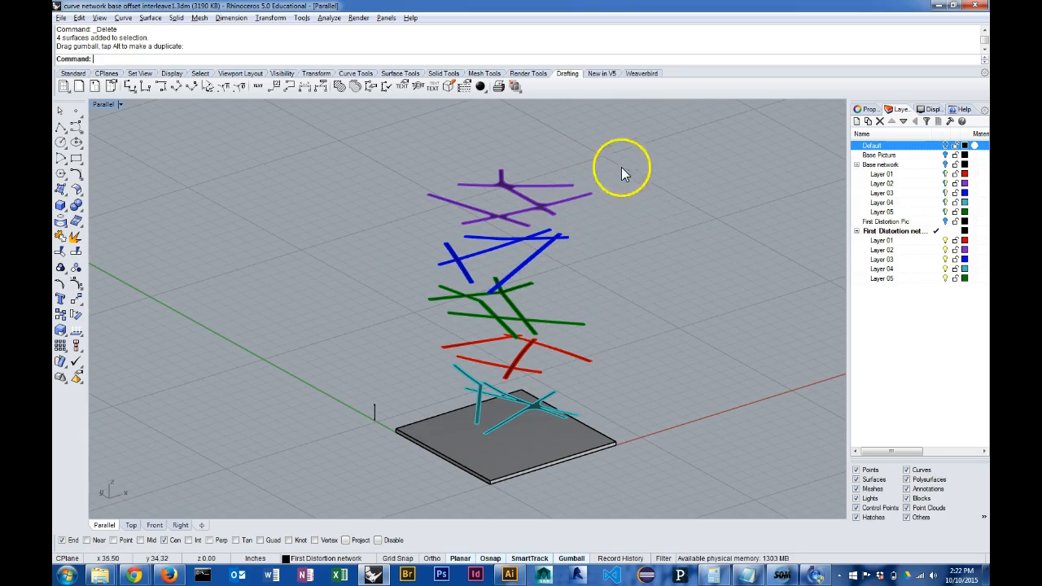
# - Hide Layers 05, 03, 02 and 01 of the First Distortion network, leaving only Layer 04's teal strips above the slab
pyautogui.click(947, 278)
pyautogui.click(945, 259)
pyautogui.click(946, 250)
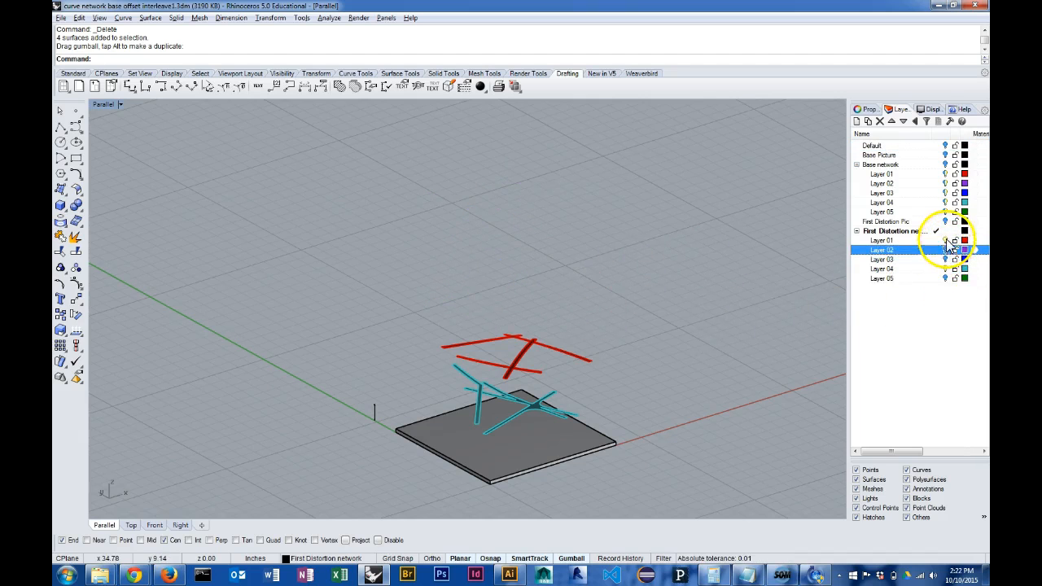
pyautogui.click(945, 241)
pyautogui.moveTo(478, 372); pyautogui.dragTo(603, 316, button='right')
pyautogui.scroll(6, 486, 312)
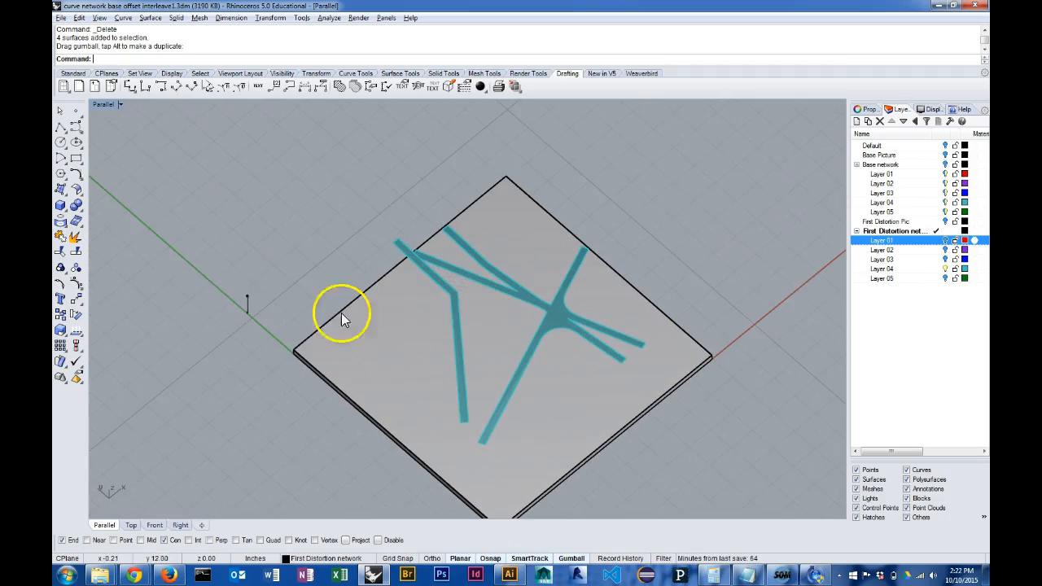
# - Move the pin in top view from beside the slab onto the upper end of the bent teal strip
pyautogui.click(248, 298)
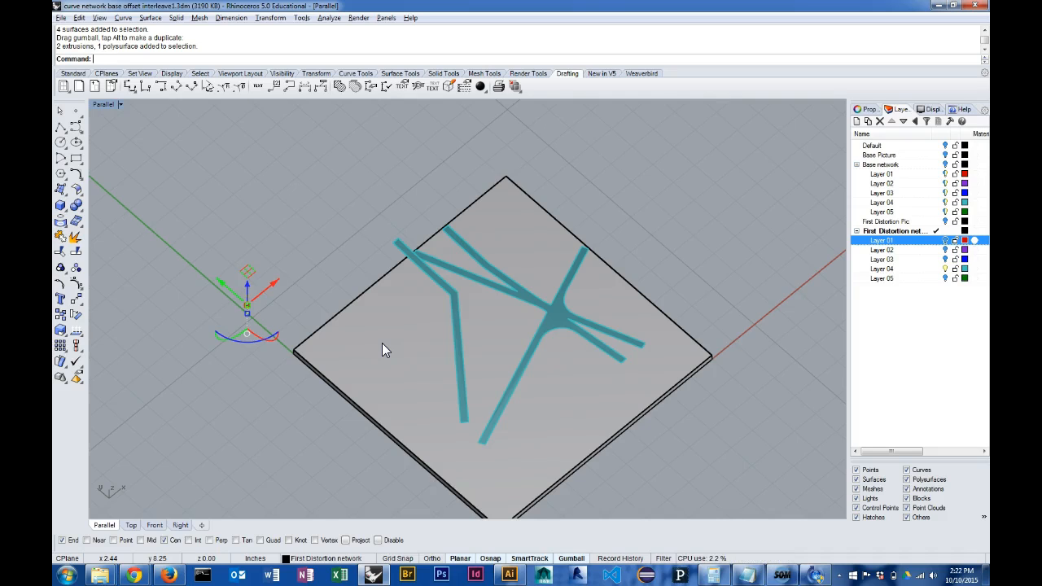
pyautogui.click(131, 526)
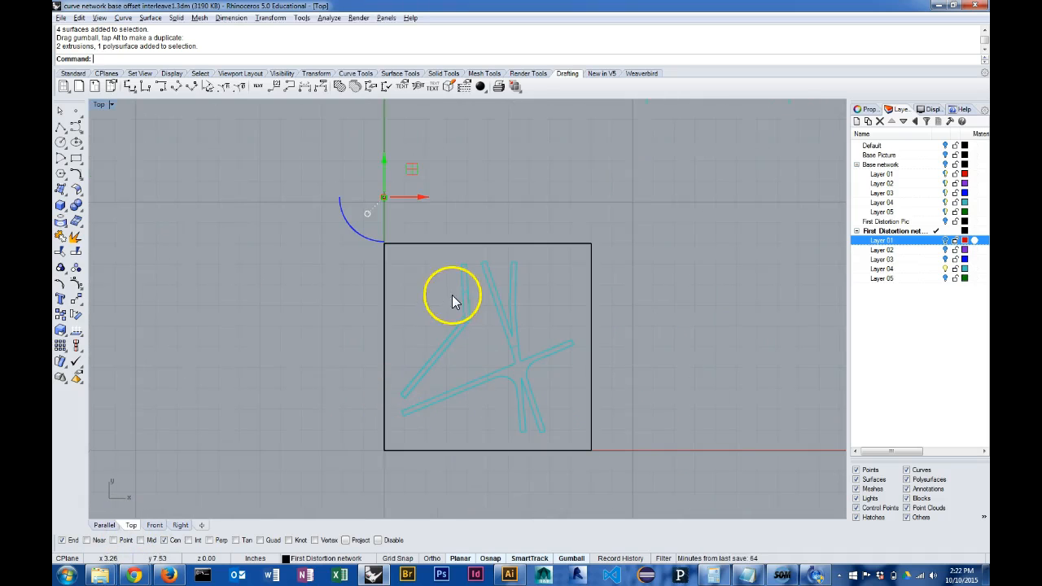
pyautogui.moveTo(388, 160); pyautogui.dragTo(389, 235)
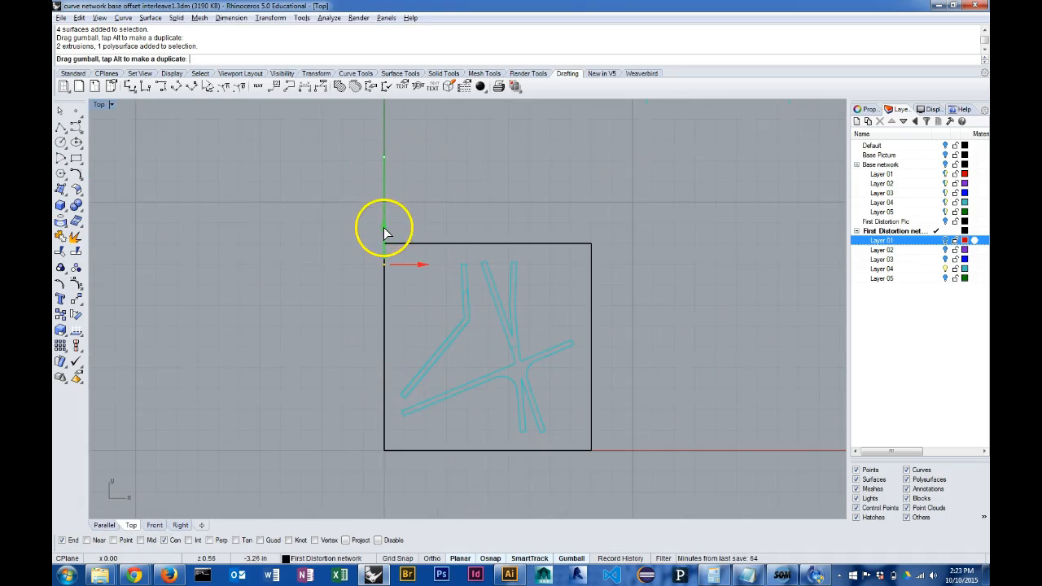
pyautogui.moveTo(416, 271); pyautogui.dragTo(520, 296)
pyautogui.scroll(4, 448, 237)
pyautogui.scroll(-4, 605, 315)
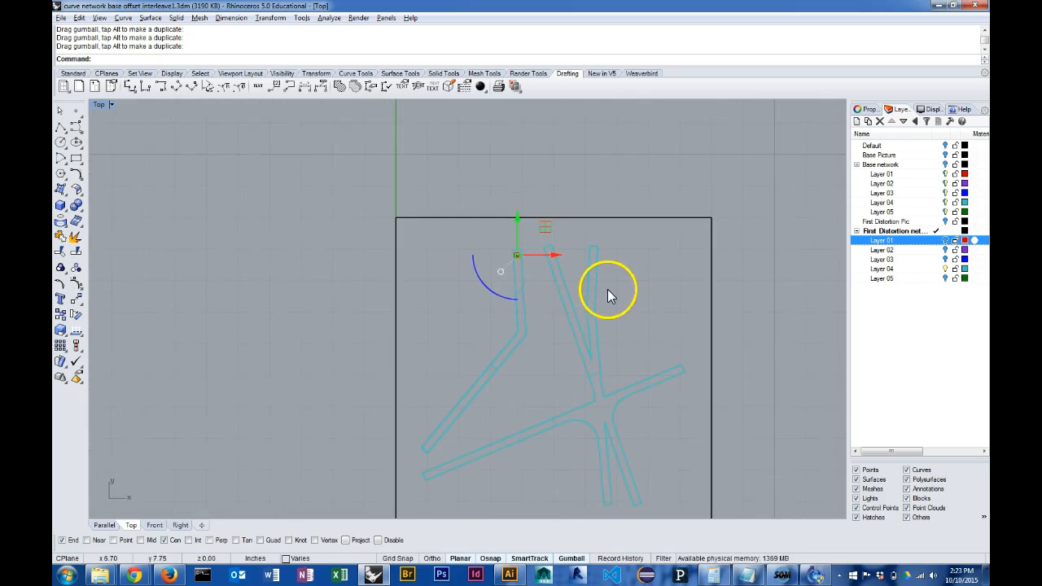
# - Paste copies of the pin and place them at the remaining teal strip ends, the bend and the central junction
pyautogui.hotkey('ctrl', 'c')
pyautogui.hotkey('ctrl', 'v')
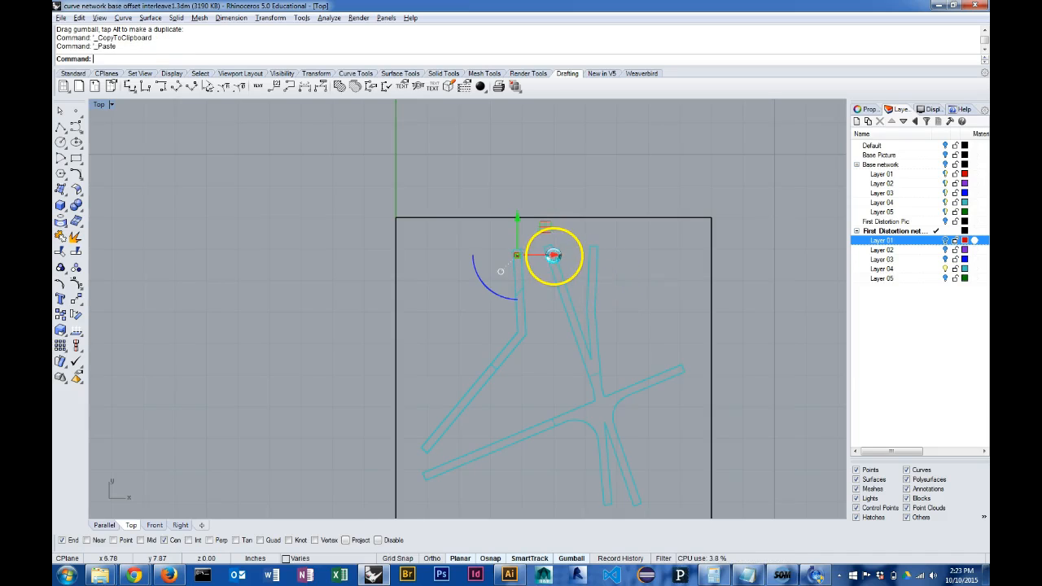
pyautogui.moveTo(554, 259); pyautogui.dragTo(588, 255)
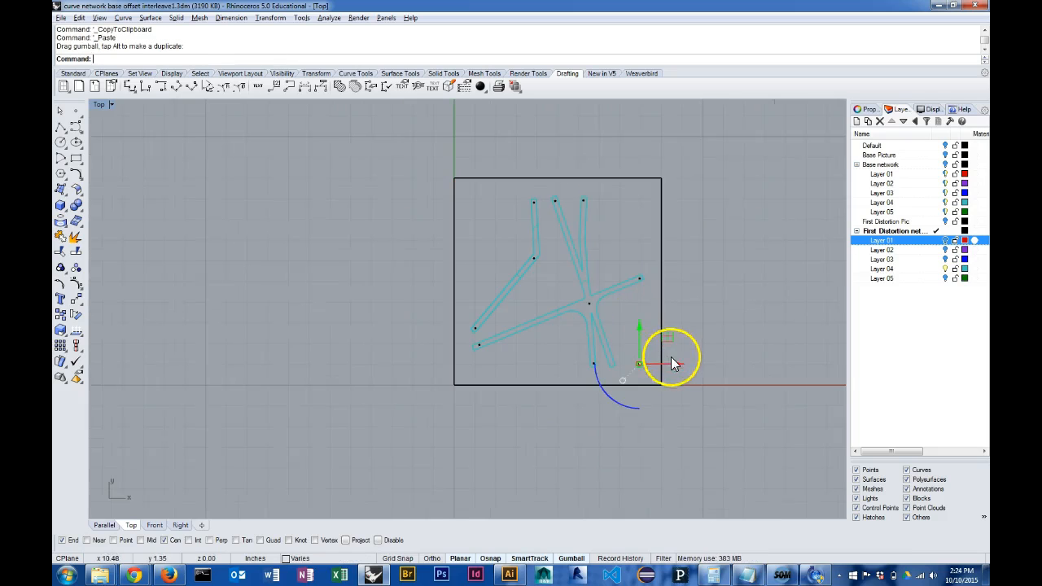
pyautogui.moveTo(674, 364); pyautogui.dragTo(648, 362)
pyautogui.click(609, 390)
# - Nudge the last placed pin slightly along the red axis to centre it within its strip end
pyautogui.scroll(4, 623, 358)
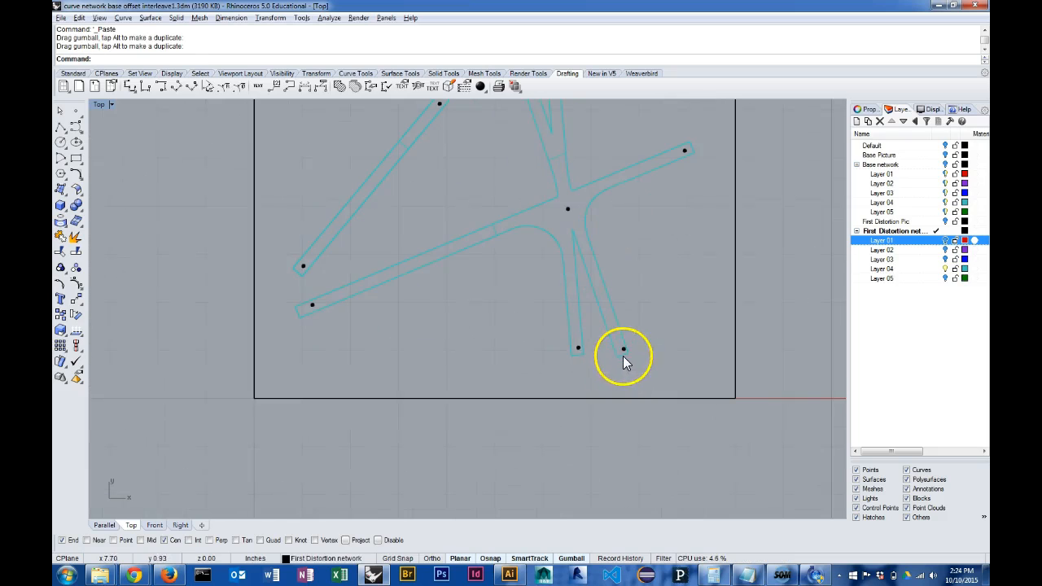
pyautogui.click(623, 349)
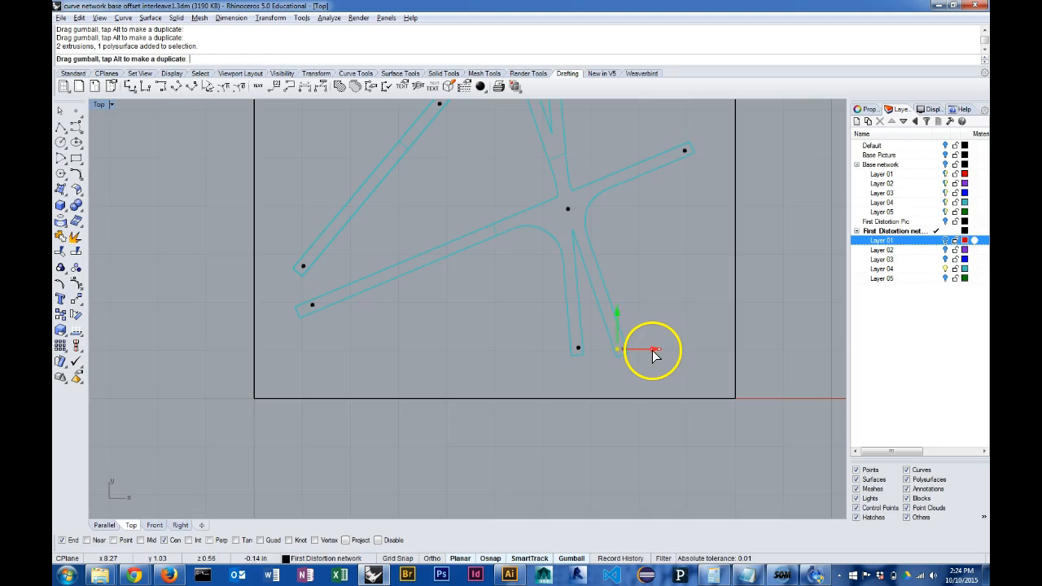
pyautogui.moveTo(656, 352); pyautogui.dragTo(597, 391)
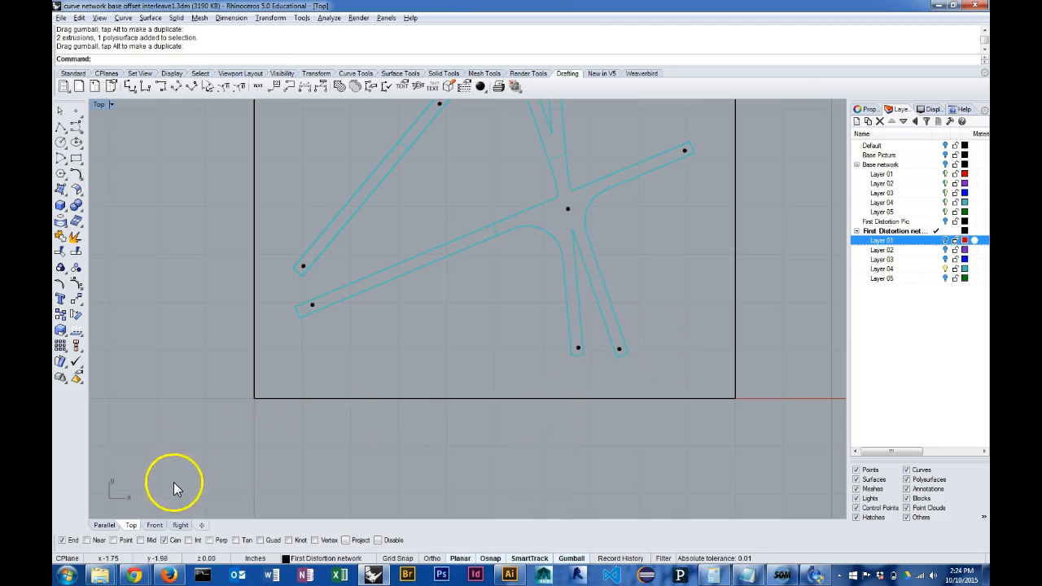
# - Examine in 3D how the placed pins sit relative to the slab and the teal strips above
pyautogui.click(103, 528)
pyautogui.moveTo(342, 451); pyautogui.dragTo(459, 391, button='right')
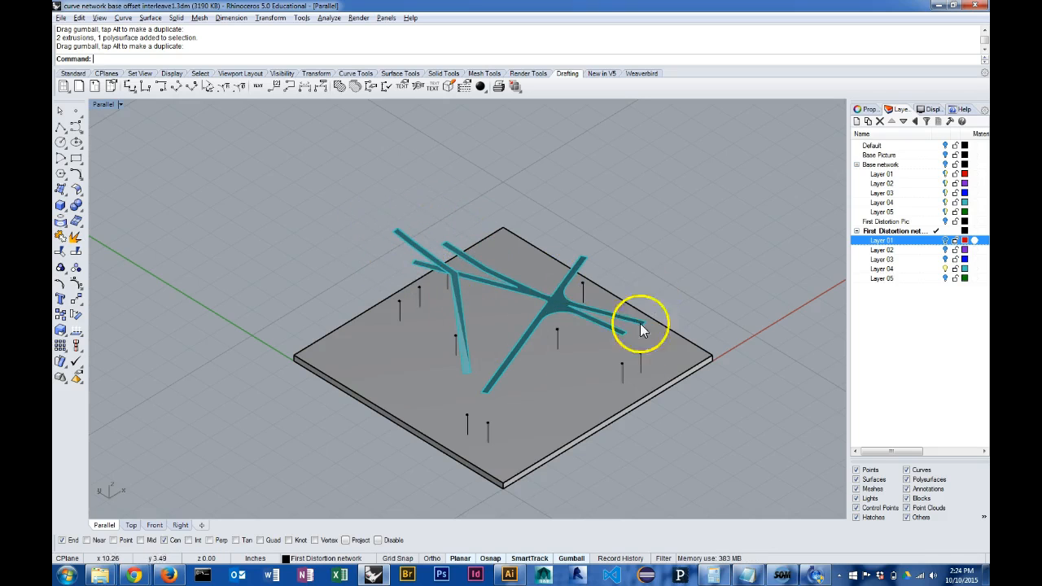
pyautogui.moveTo(544, 419)
pyautogui.mouseDown(button='right')
pyautogui.moveTo(518, 406)
pyautogui.moveTo(594, 356)
pyautogui.moveTo(610, 361)
pyautogui.moveTo(559, 366)
pyautogui.moveTo(603, 380)
pyautogui.moveTo(575, 404)
pyautogui.moveTo(570, 372)
pyautogui.moveTo(564, 417)
pyautogui.moveTo(573, 366)
pyautogui.moveTo(554, 375)
pyautogui.moveTo(553, 419)
pyautogui.moveTo(584, 410)
pyautogui.moveTo(557, 418)
pyautogui.mouseUp(button='right')
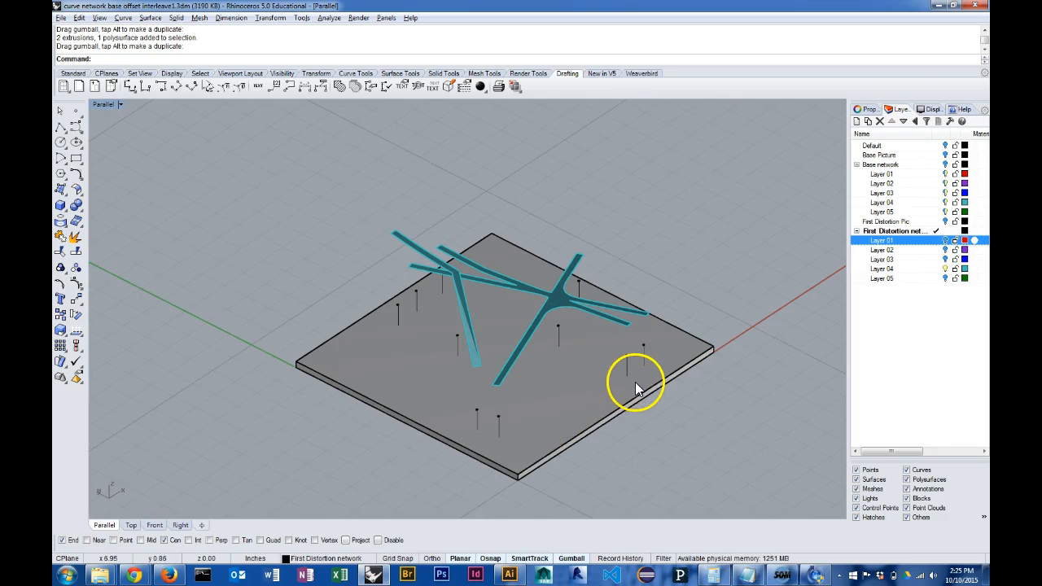
pyautogui.moveTo(635, 382); pyautogui.dragTo(673, 334, button='right')
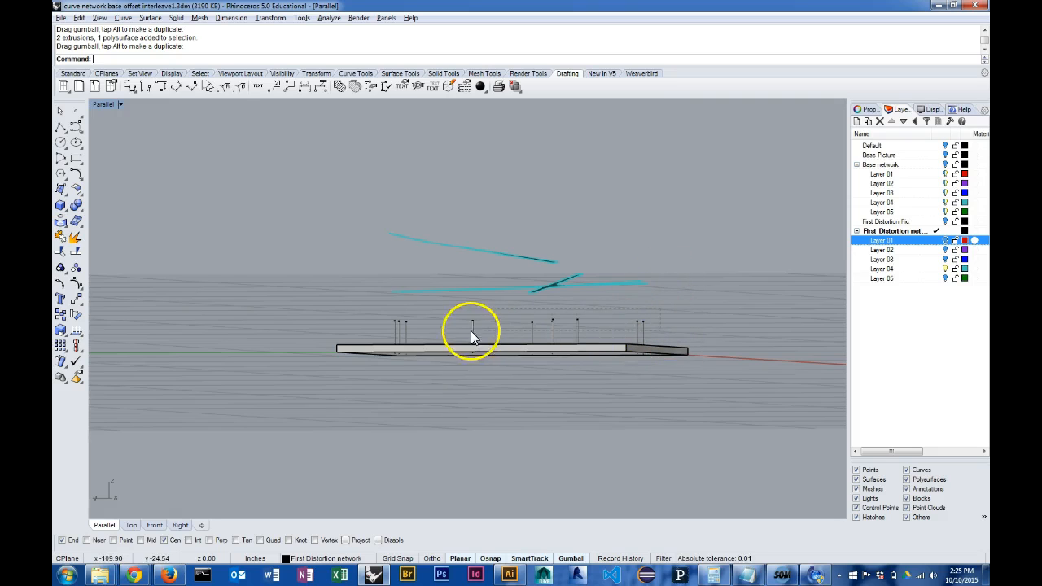
# - Select all the pins, try raising them freehand along the vertical axis, and undo the move
pyautogui.hotkey('ctrl', 'a')
pyautogui.moveTo(407, 340); pyautogui.dragTo(429, 401, button='right')
pyautogui.moveTo(507, 311); pyautogui.dragTo(512, 290)
pyautogui.press('Escape')
pyautogui.moveTo(624, 426); pyautogui.dragTo(661, 391, button='right')
pyautogui.scroll(7, 670, 335)
pyautogui.moveTo(646, 330); pyautogui.dragTo(670, 291, button='right')
pyautogui.hotkey('ctrl', 'z')
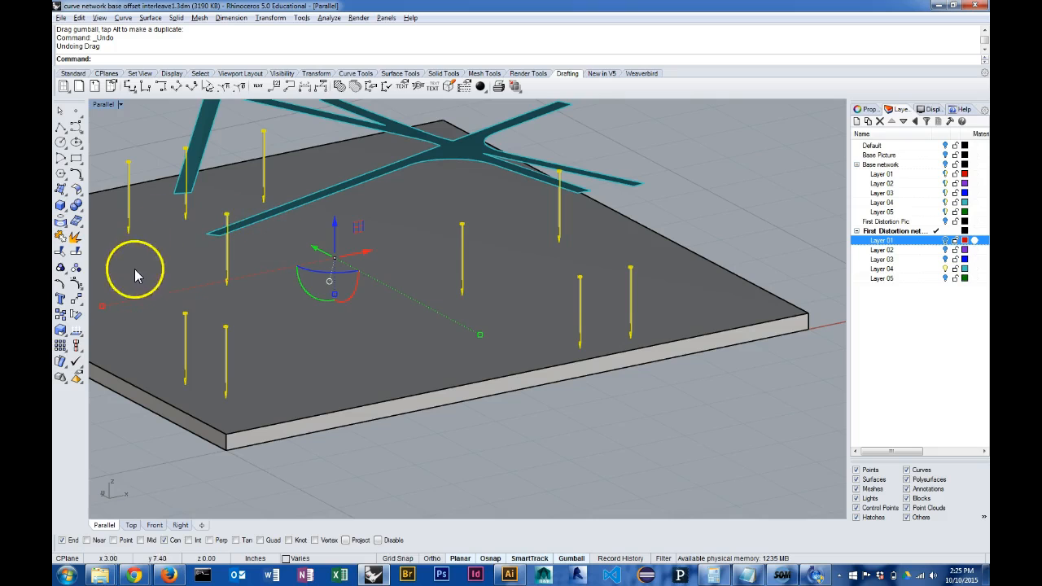
# - Move all the selected pins straight up by 1 inch with the Move command's vertical option, using a pin's point as base
pyautogui.click(79, 303)
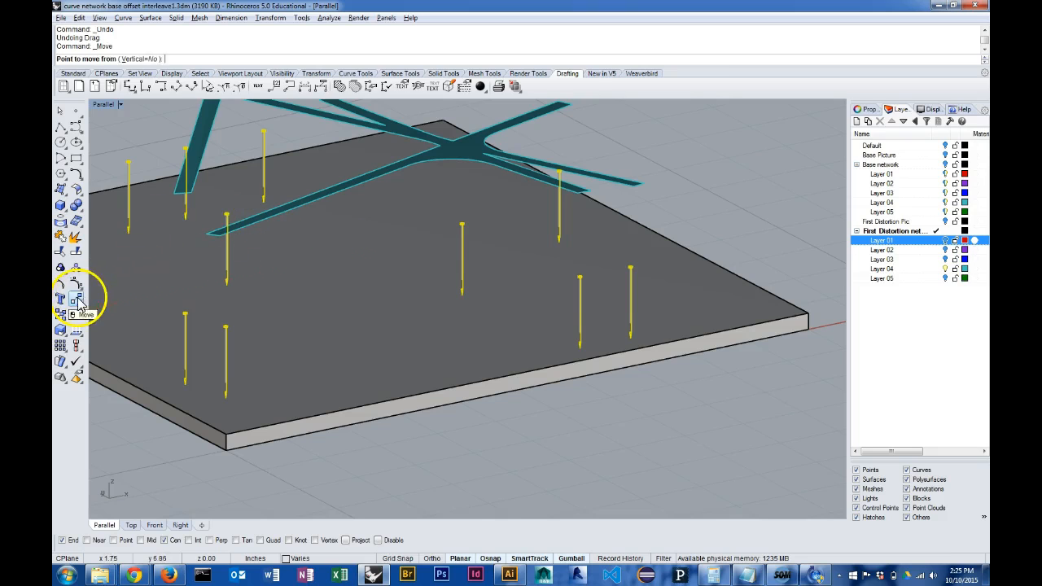
pyautogui.click(140, 59)
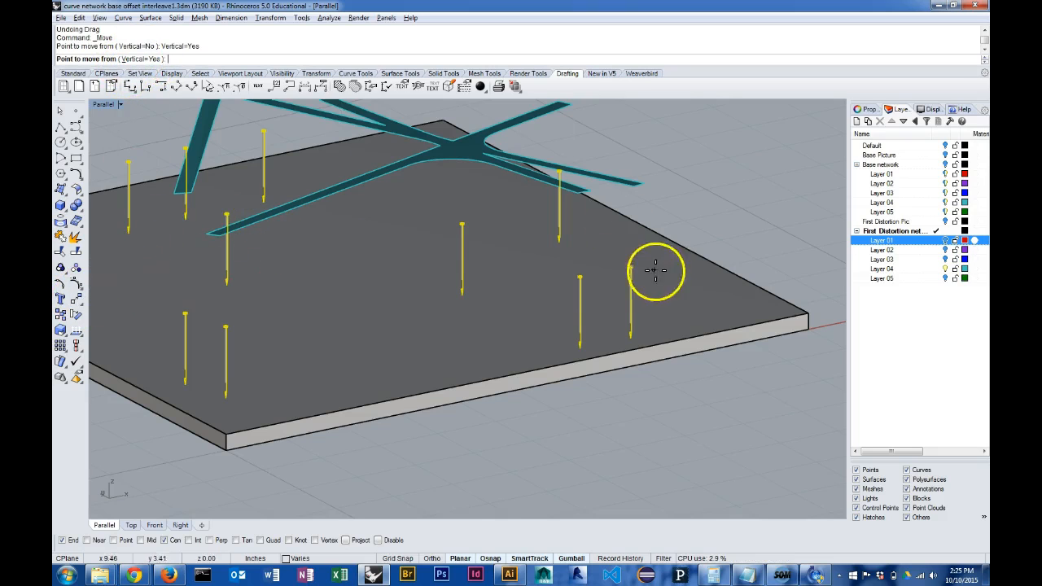
pyautogui.click(631, 337)
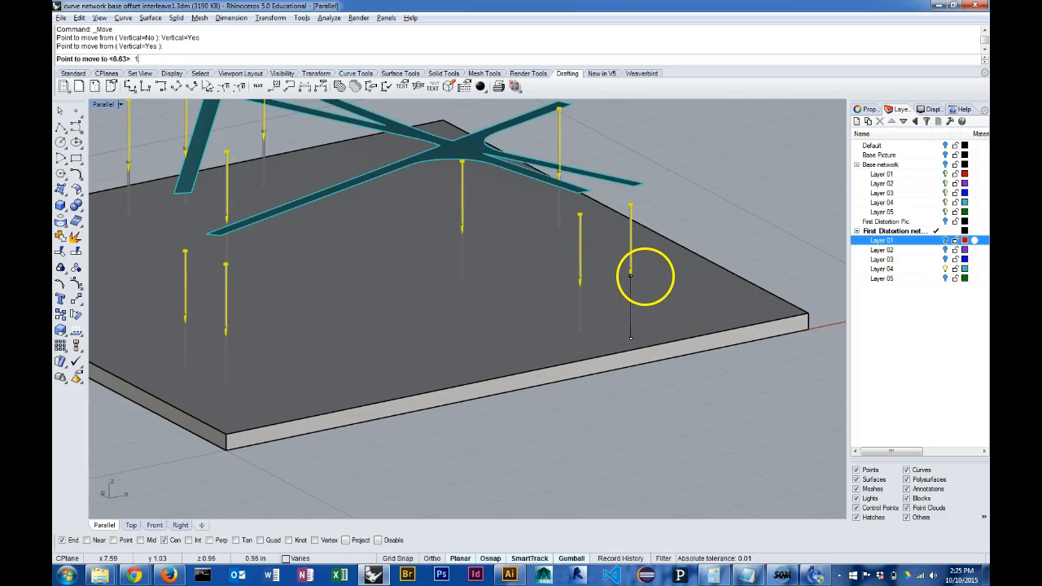
pyautogui.write('1')
pyautogui.press('Return')
pyautogui.moveTo(554, 304); pyautogui.dragTo(624, 354, button='right')
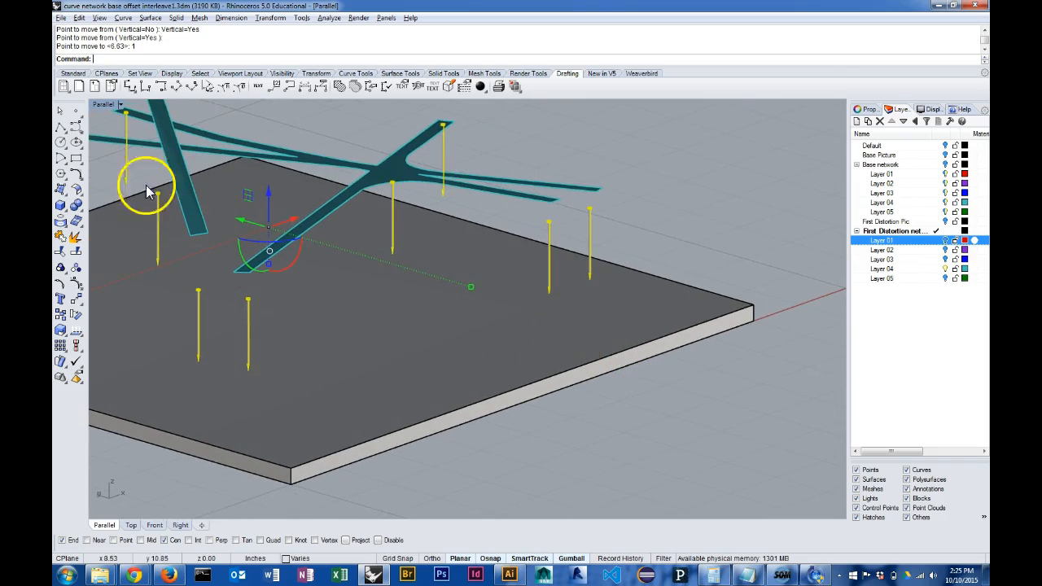
# - Draw a vertical line from the point of the pin nearest the slab corner on the red axis down to the slab's top surface
pyautogui.click(62, 131)
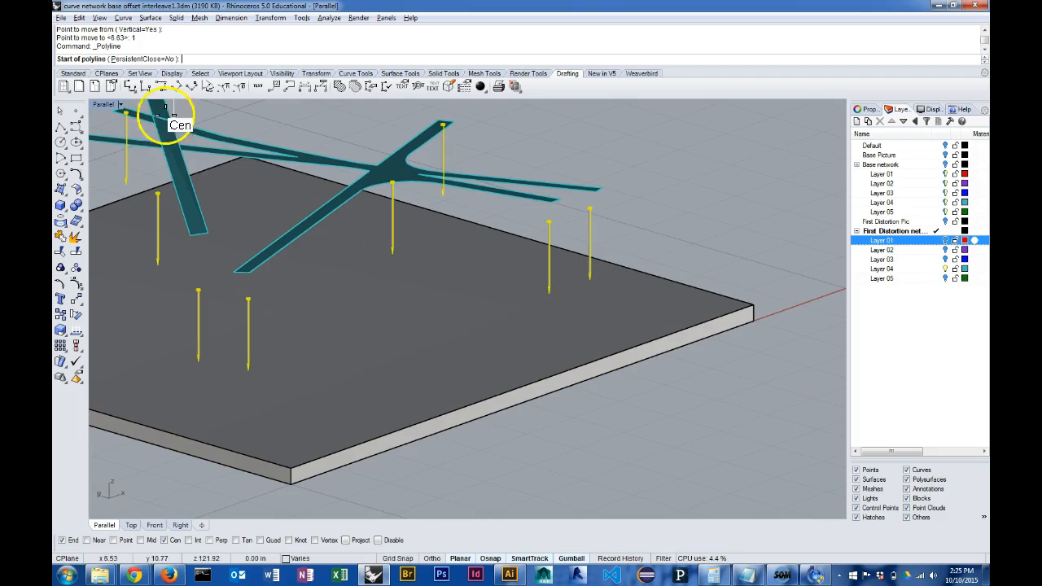
pyautogui.press('Escape')
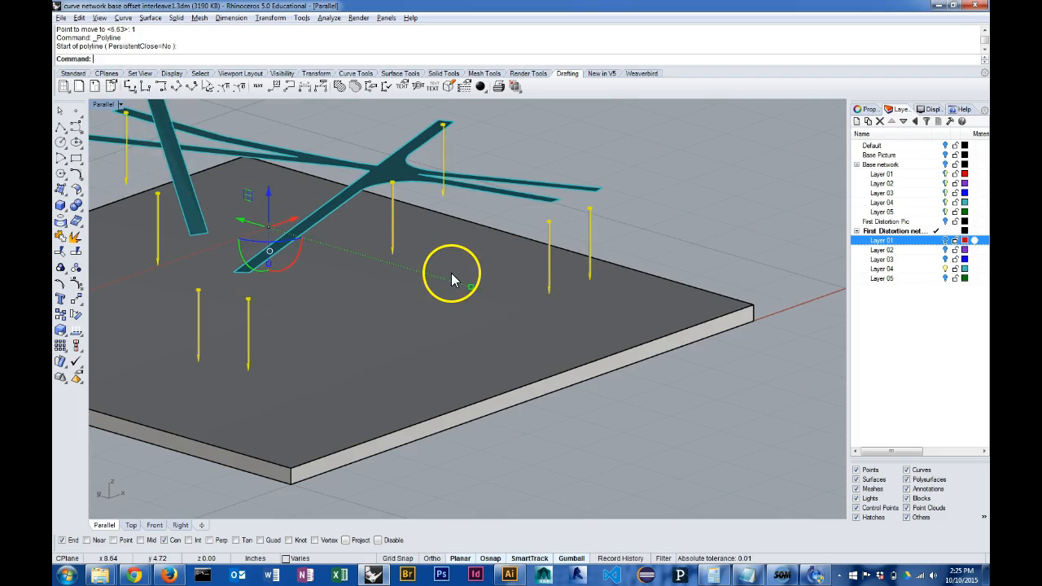
pyautogui.write('Lin')
pyautogui.press('Return')
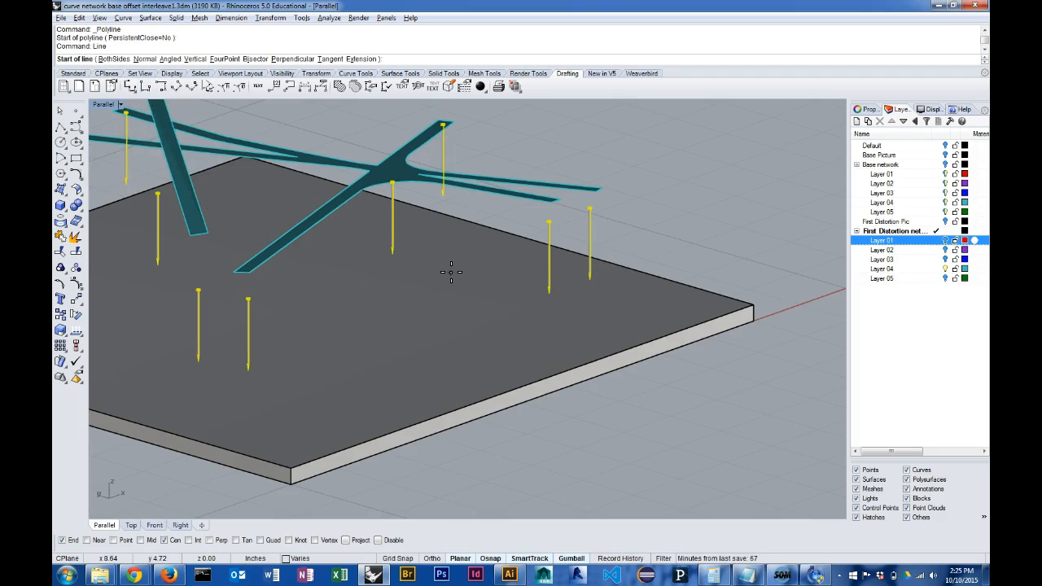
pyautogui.click(195, 59)
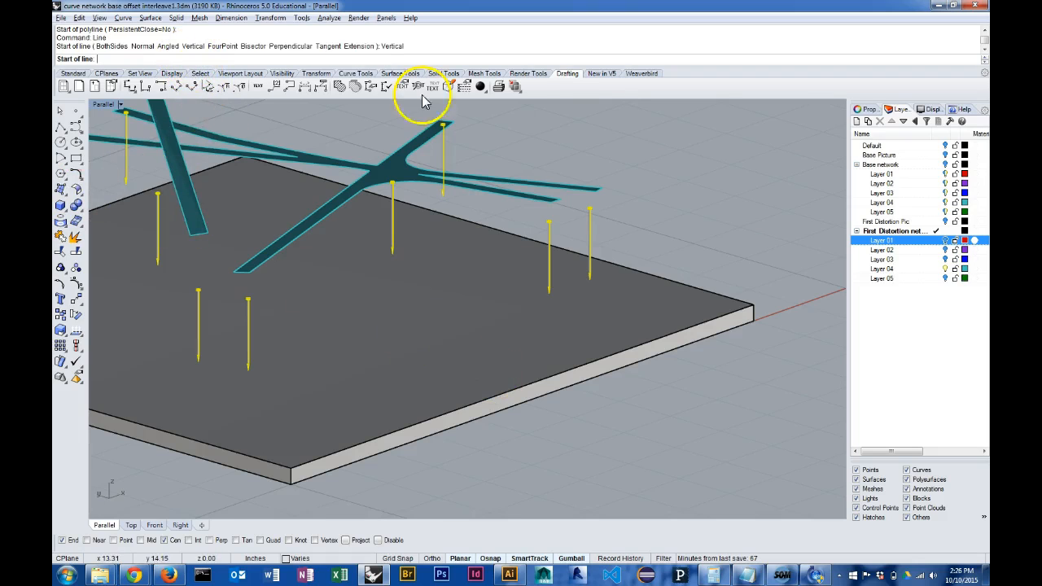
pyautogui.click(590, 283)
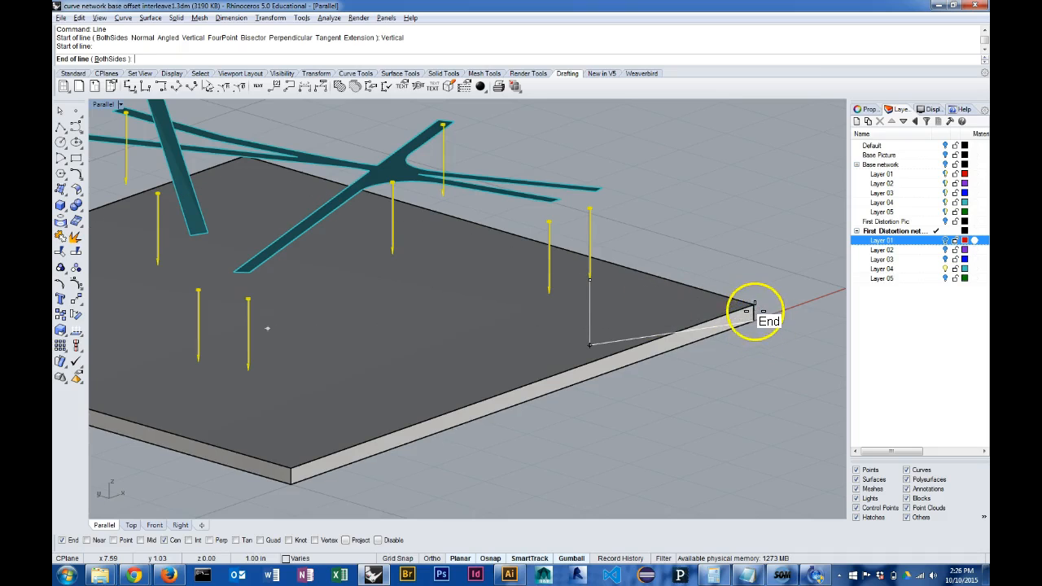
pyautogui.click(750, 306)
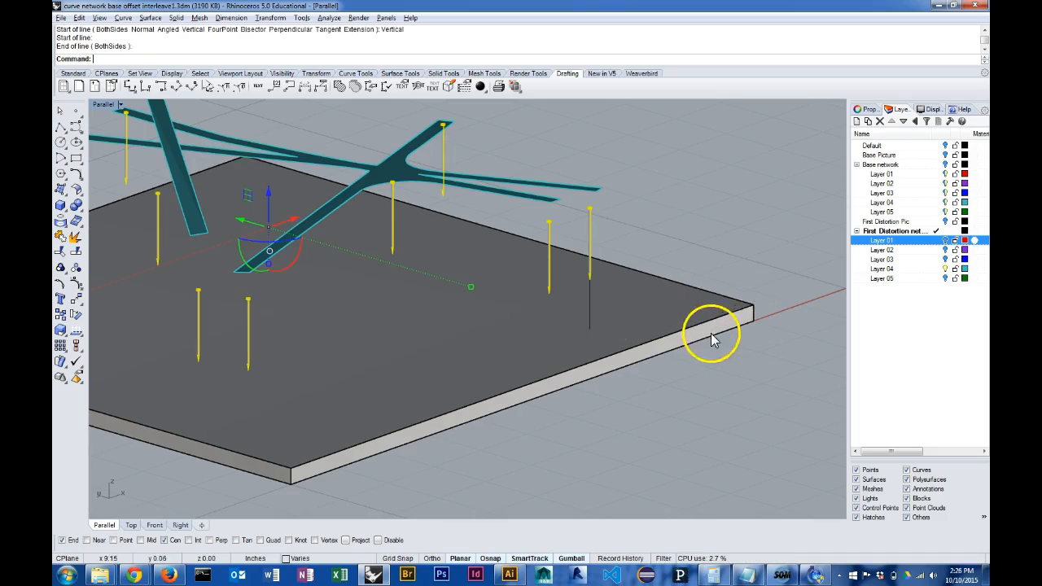
pyautogui.click(589, 306)
pyautogui.moveTo(654, 285); pyautogui.dragTo(664, 246, button='right')
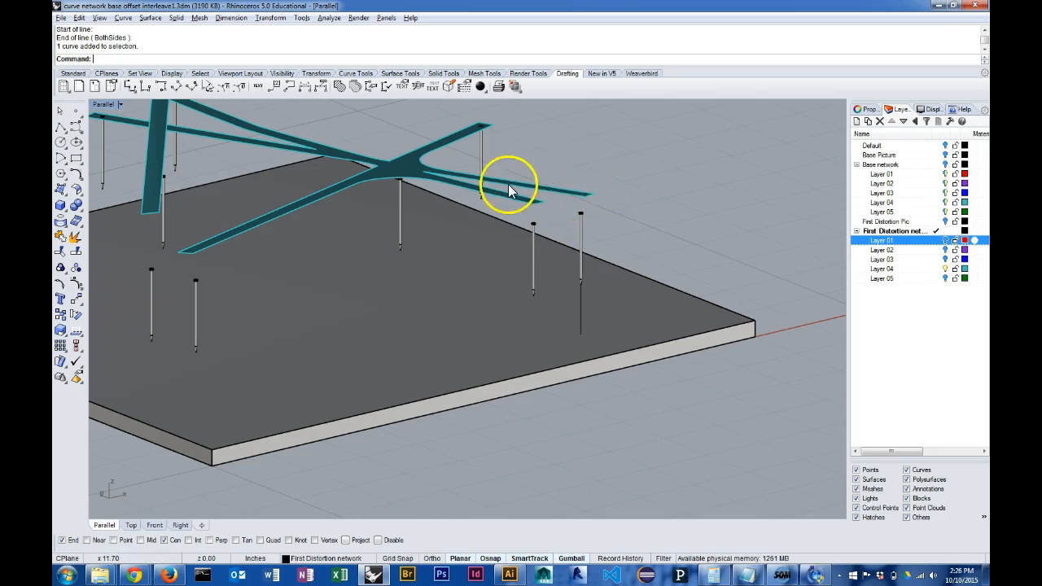
# - Move that pin and its vertical line up together until the pin's point is just above the teal strip's end
pyautogui.click(582, 220)
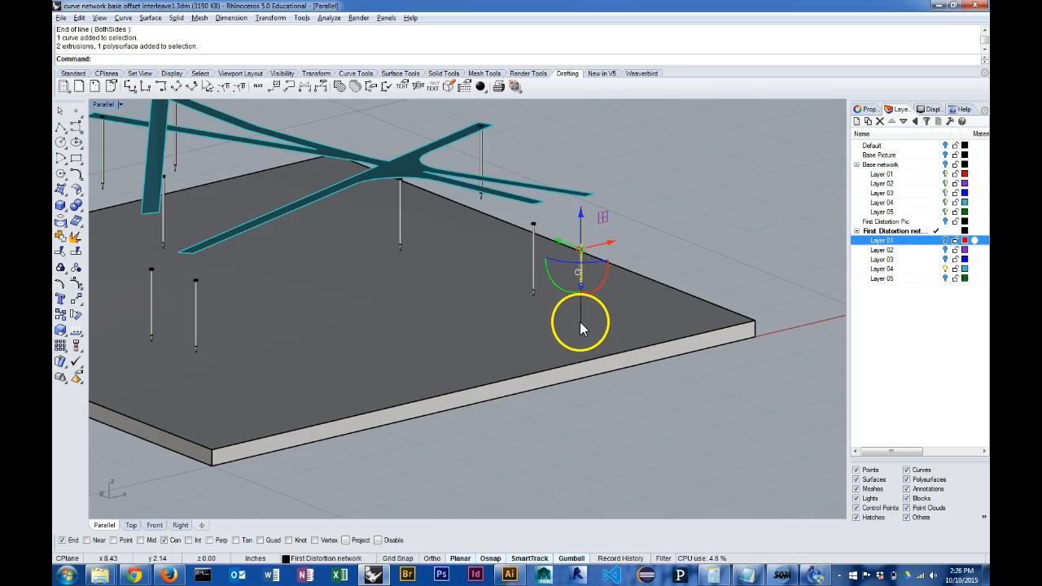
pyautogui.click(579, 321)
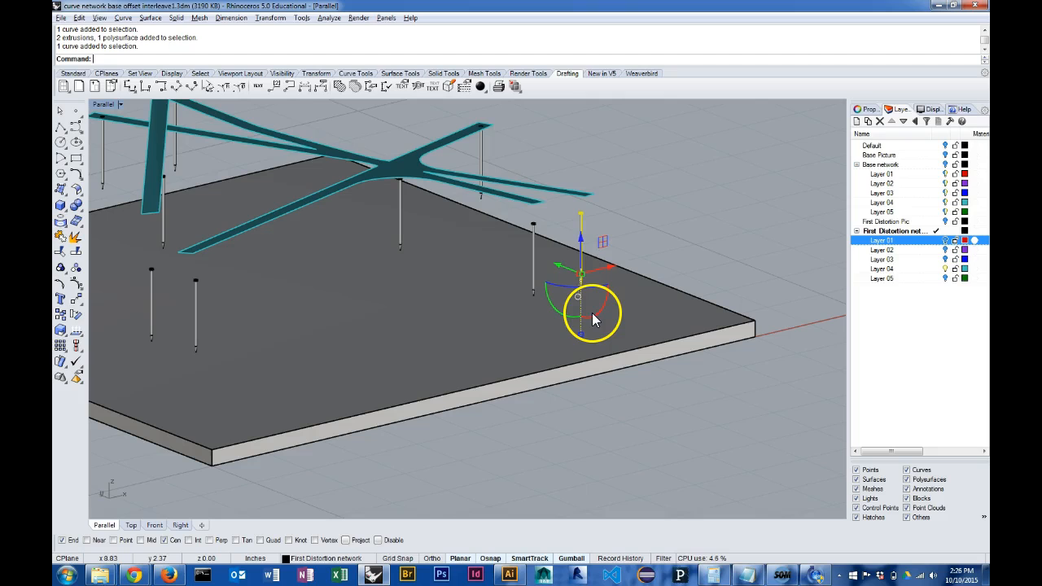
pyautogui.moveTo(586, 239); pyautogui.dragTo(588, 141)
pyautogui.click(708, 231)
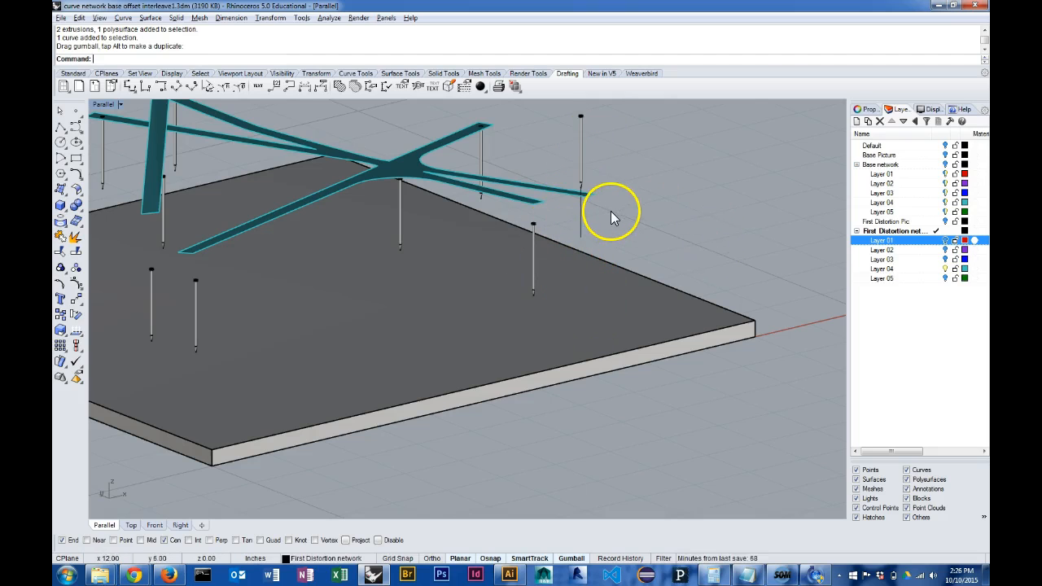
# - Move the pin and its line vertically with the Move command's vertical option, bringing the line's lower end level with the teal strip's end
pyautogui.click(581, 228)
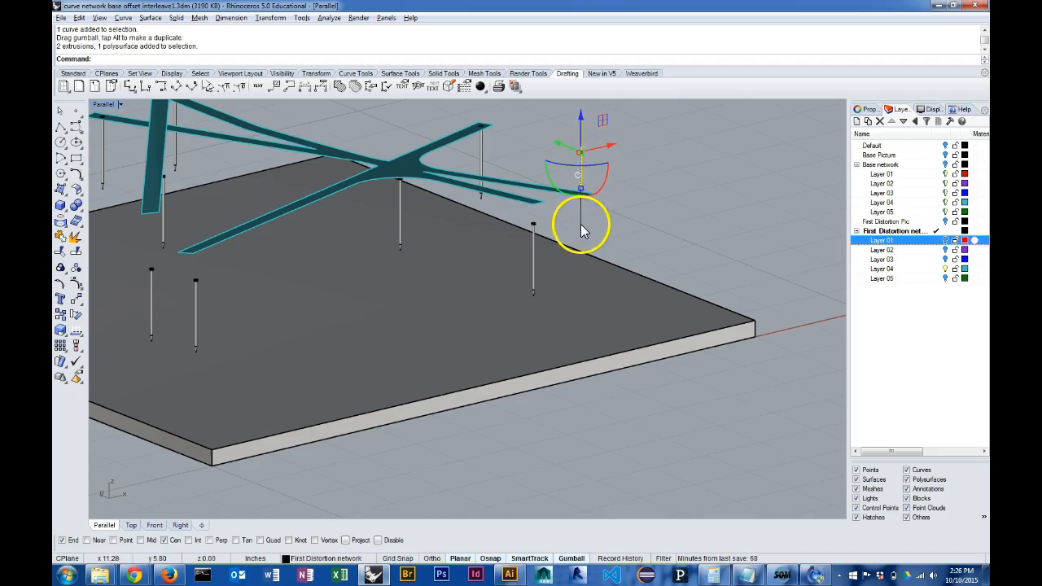
pyautogui.write('move')
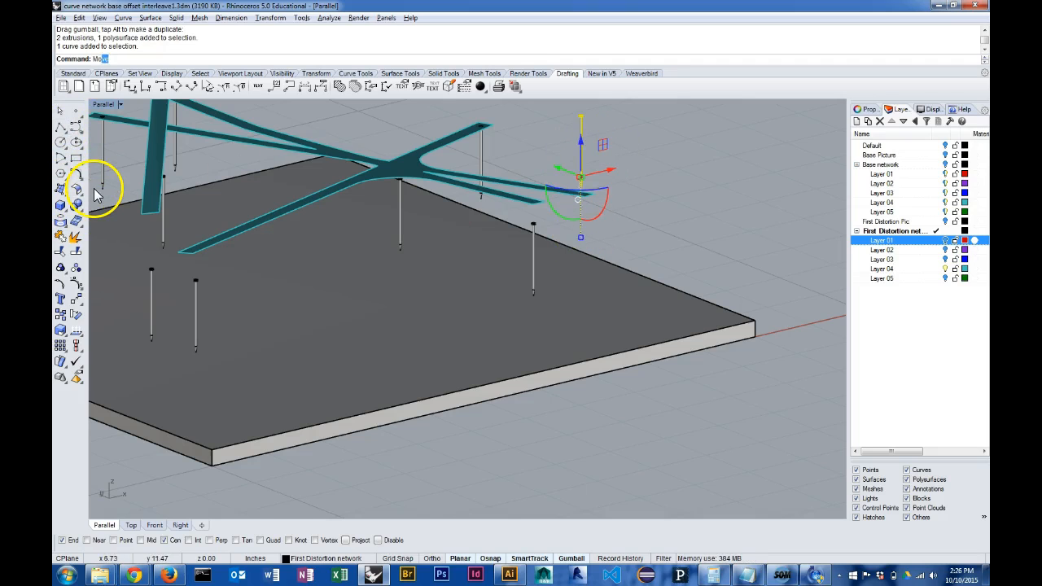
pyautogui.press('Return')
pyautogui.write('v')
pyautogui.press('Return')
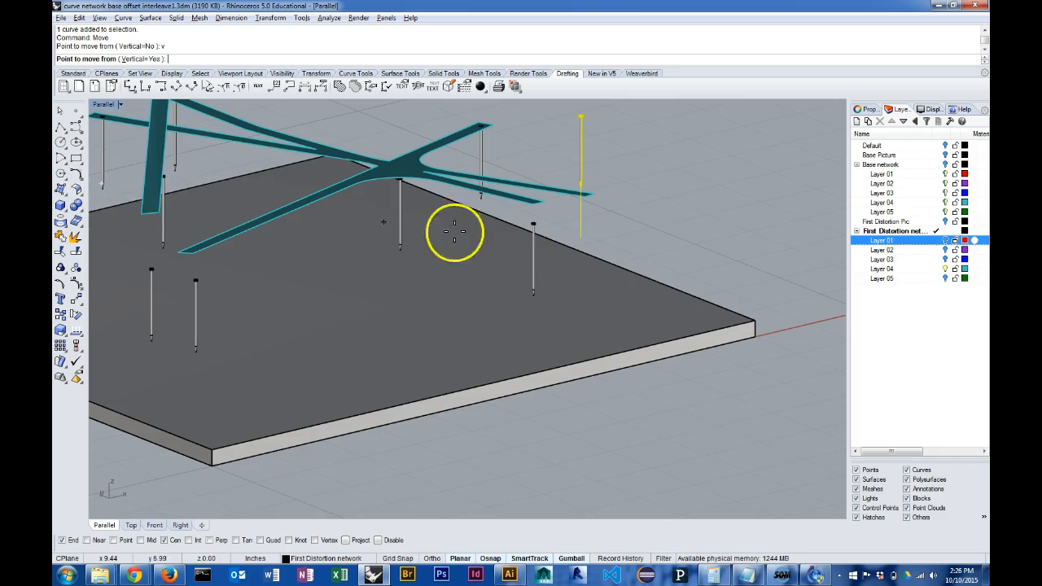
pyautogui.click(580, 236)
pyautogui.click(593, 192)
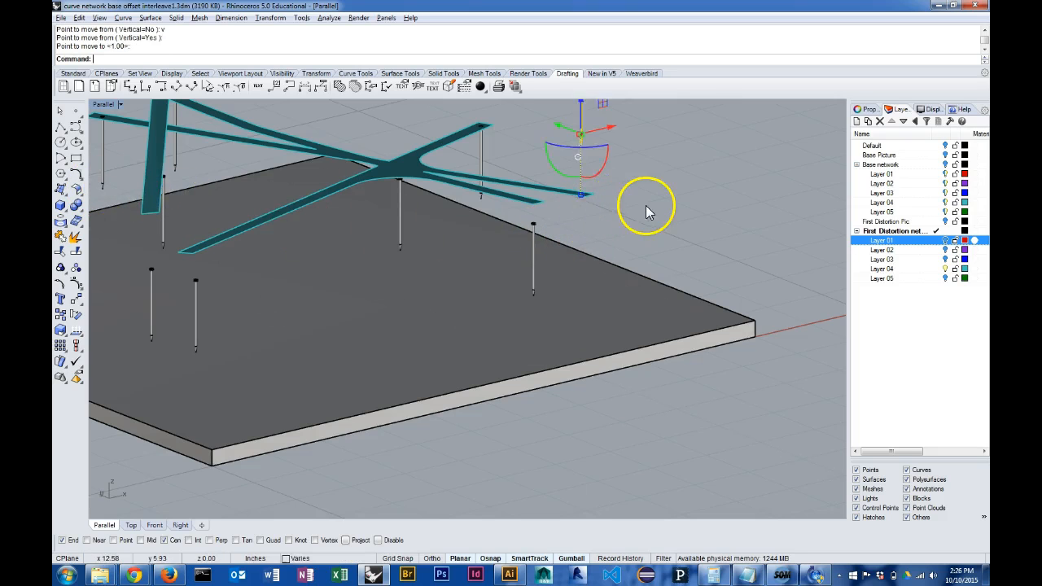
# - Examine from several angles how the pins and their short vertical lines sit on the ends, bend and junction of the teal strips
pyautogui.keyDown('shift'); pyautogui.moveTo(687, 203); pyautogui.dragTo(725, 243, button='right'); pyautogui.keyUp('shift')
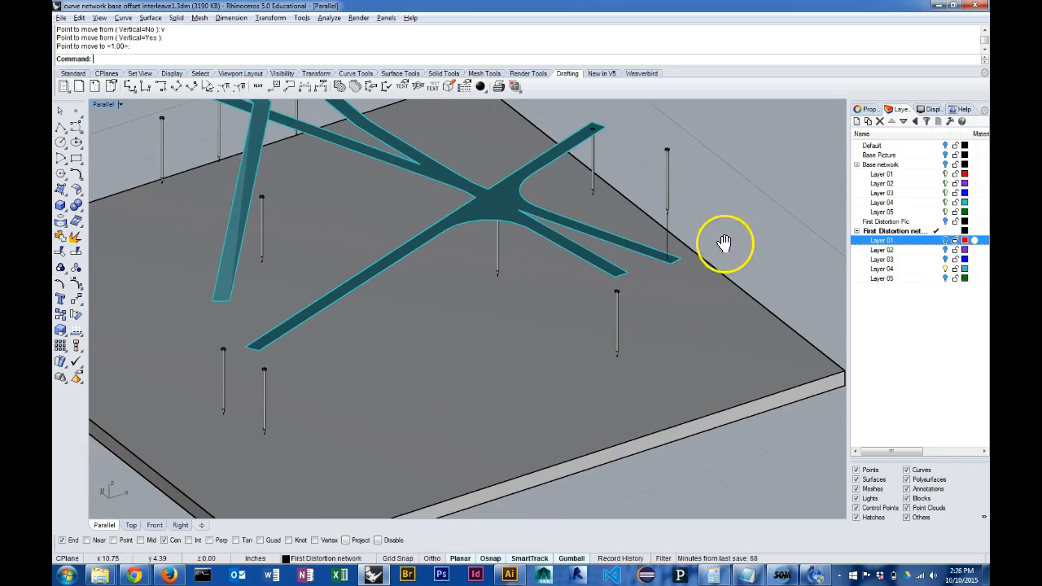
pyautogui.moveTo(677, 350); pyautogui.dragTo(700, 350, button='right')
pyautogui.scroll(-4, 619, 313)
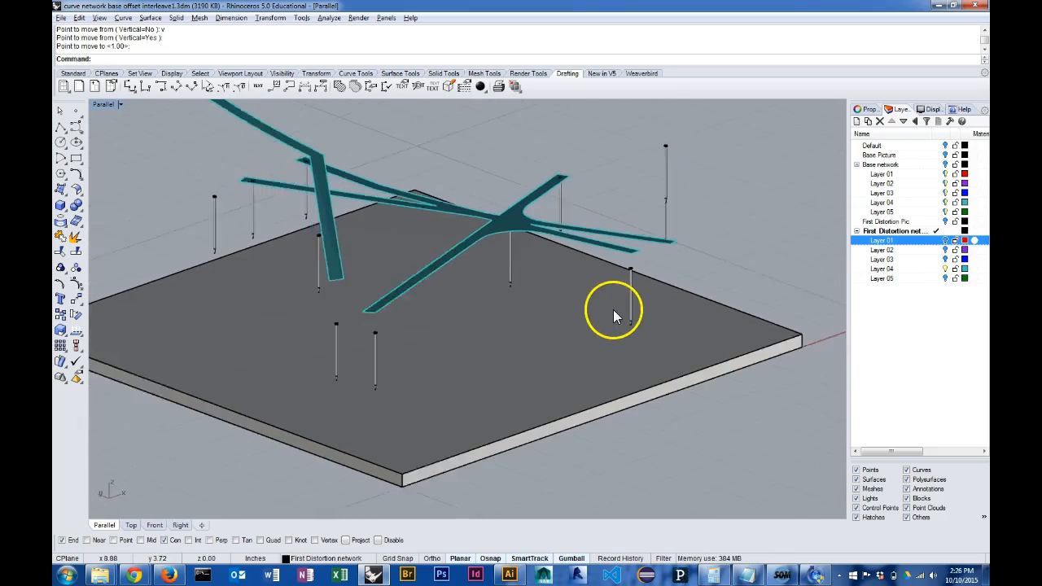
pyautogui.scroll(4, 571, 225)
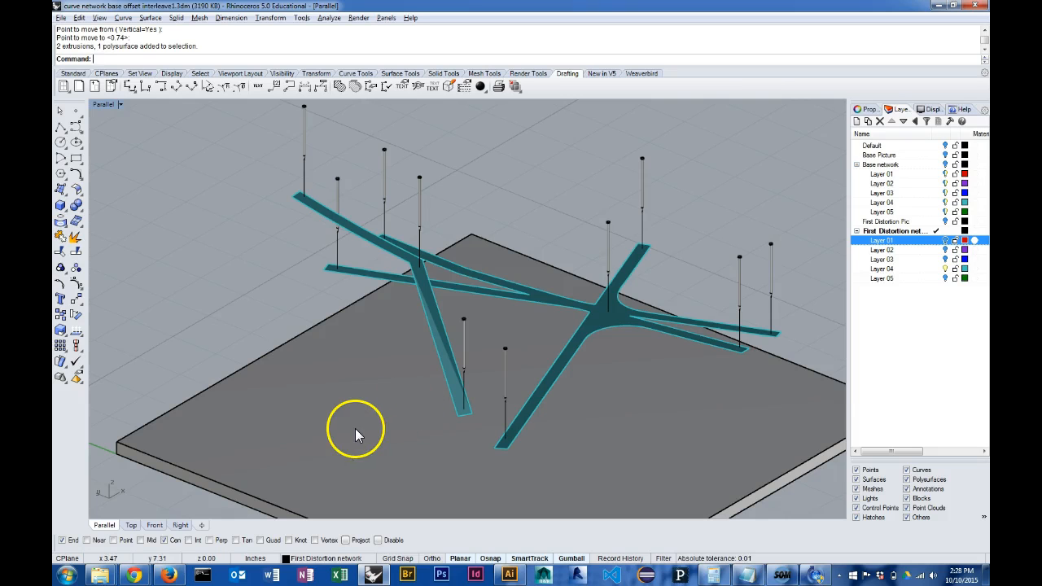
pyautogui.moveTo(415, 423); pyautogui.dragTo(468, 415, button='right')
pyautogui.moveTo(572, 381); pyautogui.dragTo(609, 340, button='right')
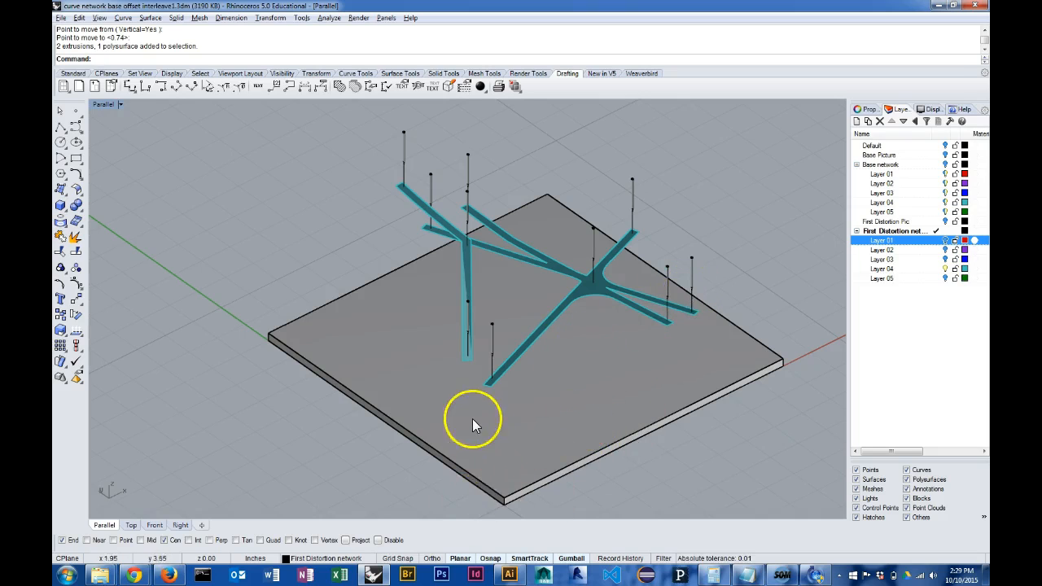
pyautogui.moveTo(485, 418); pyautogui.dragTo(383, 388, button='right')
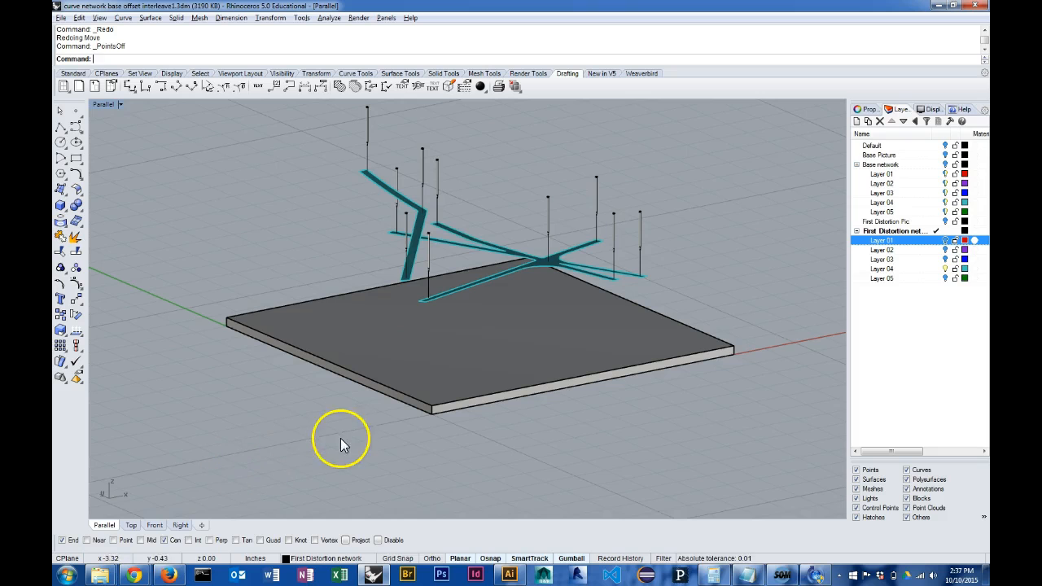
pyautogui.moveTo(338, 415); pyautogui.dragTo(351, 389, button='right')
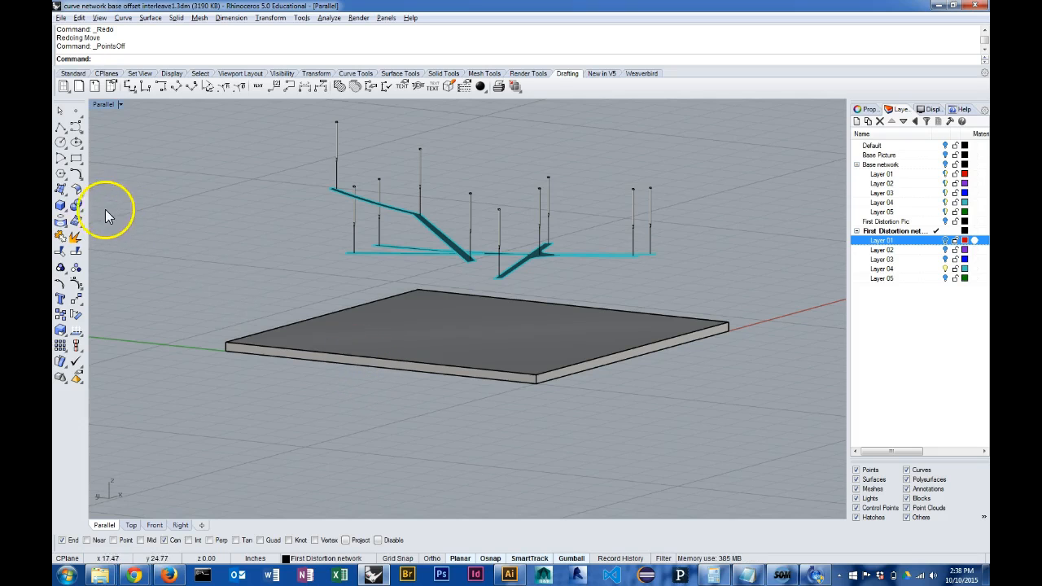
# - Select the vertical lines under all the pins and turn on their edit points
pyautogui.moveTo(658, 283); pyautogui.dragTo(672, 272, button='right')
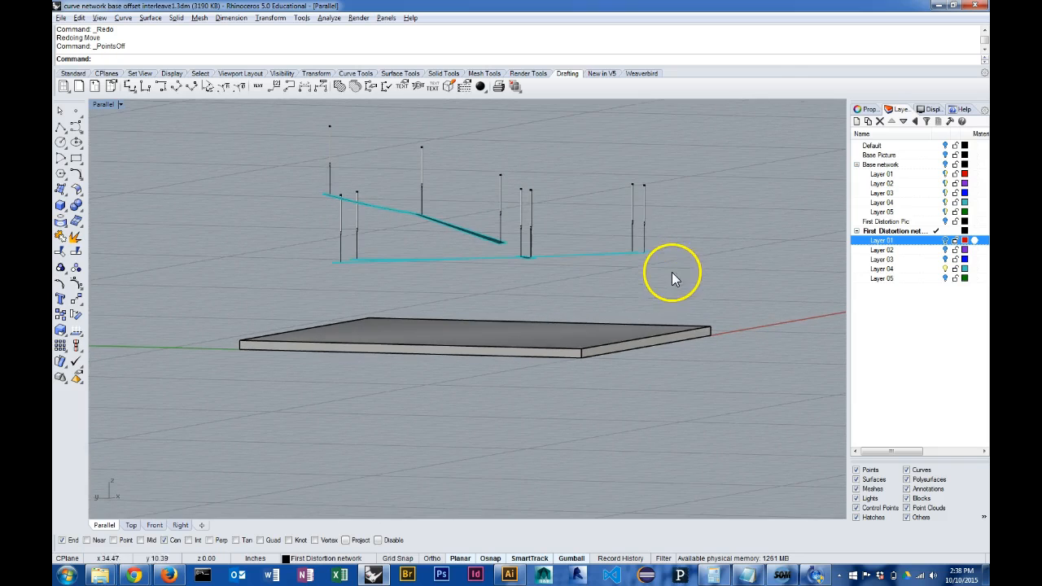
pyautogui.moveTo(526, 236); pyautogui.dragTo(517, 238)
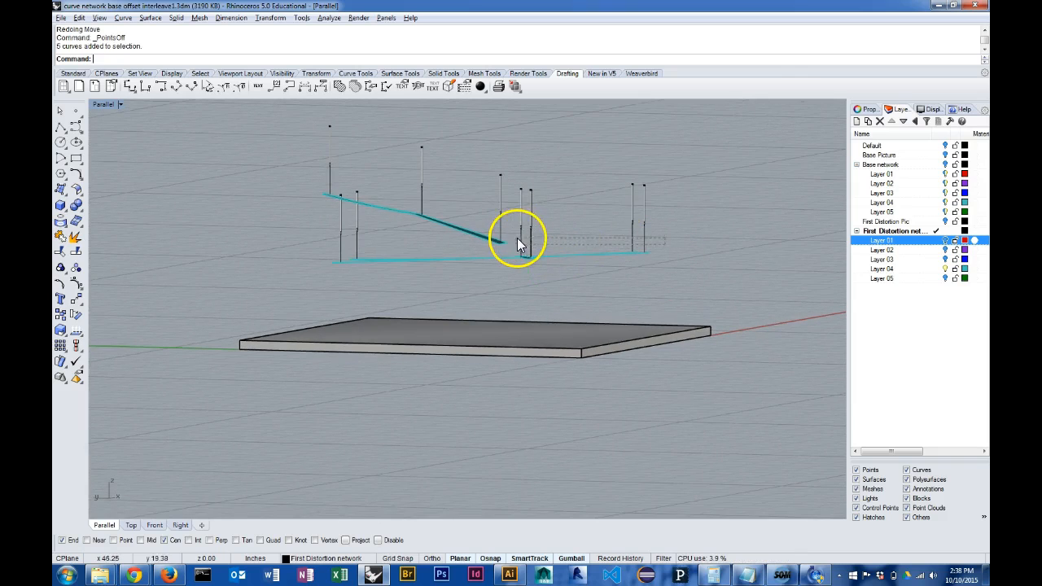
pyautogui.keyDown('shift'); pyautogui.click(500, 227); pyautogui.keyUp('shift')
pyautogui.keyDown('shift'); pyautogui.click(421, 197); pyautogui.keyUp('shift')
pyautogui.keyDown('shift'); pyautogui.click(329, 176); pyautogui.keyUp('shift')
pyautogui.keyDown('shift'); pyautogui.moveTo(354, 243); pyautogui.dragTo(328, 247); pyautogui.keyUp('shift')
pyautogui.click(59, 286)
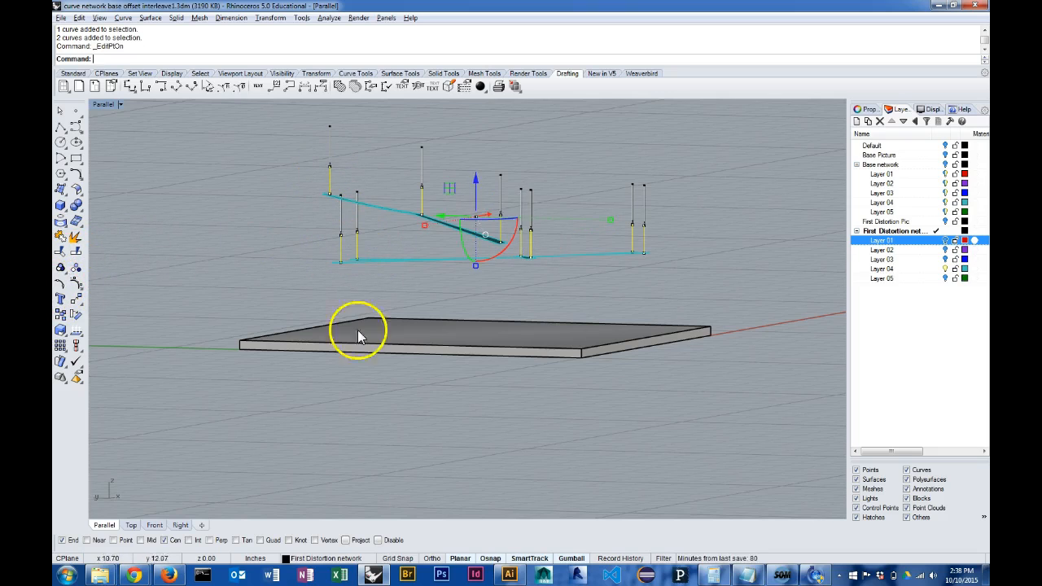
pyautogui.moveTo(737, 261)
pyautogui.mouseDown(button='right')
pyautogui.moveTo(728, 275)
pyautogui.moveTo(761, 252)
pyautogui.moveTo(745, 266)
pyautogui.mouseUp(button='right')
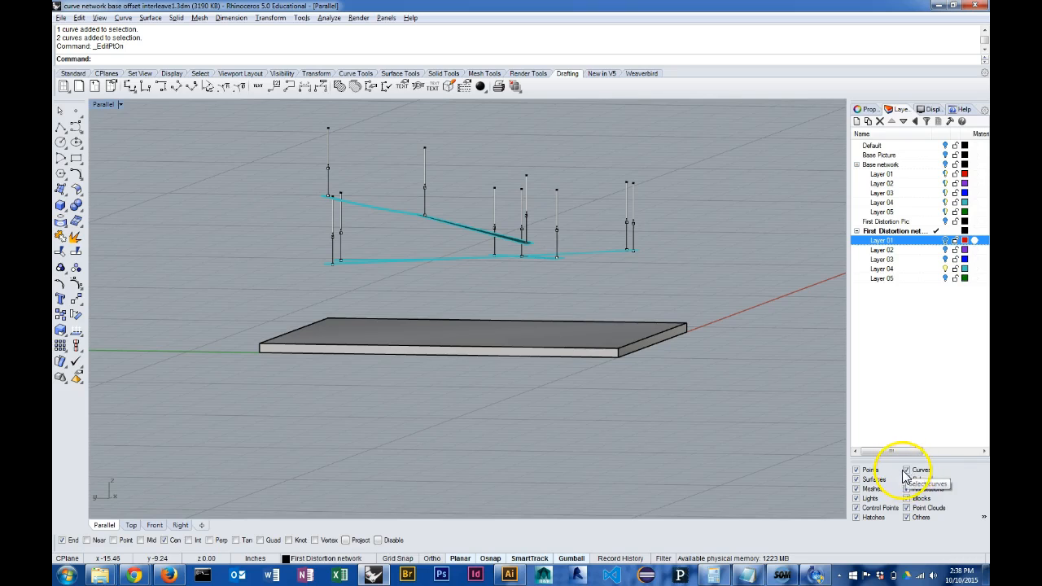
# - Exclude curves and surfaces from the selection filter
pyautogui.click(79, 17)
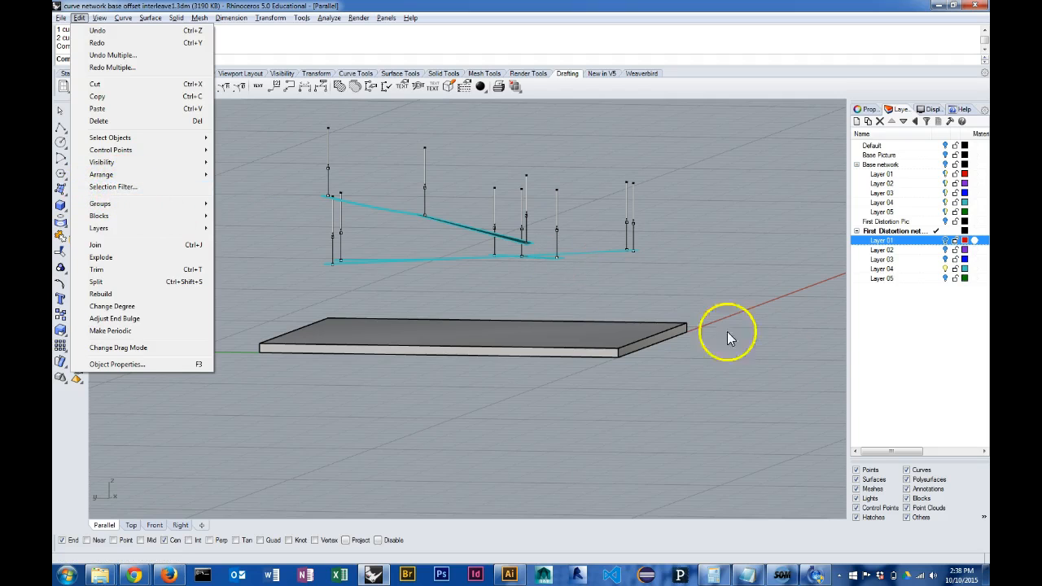
pyautogui.click(976, 459)
pyautogui.click(909, 471)
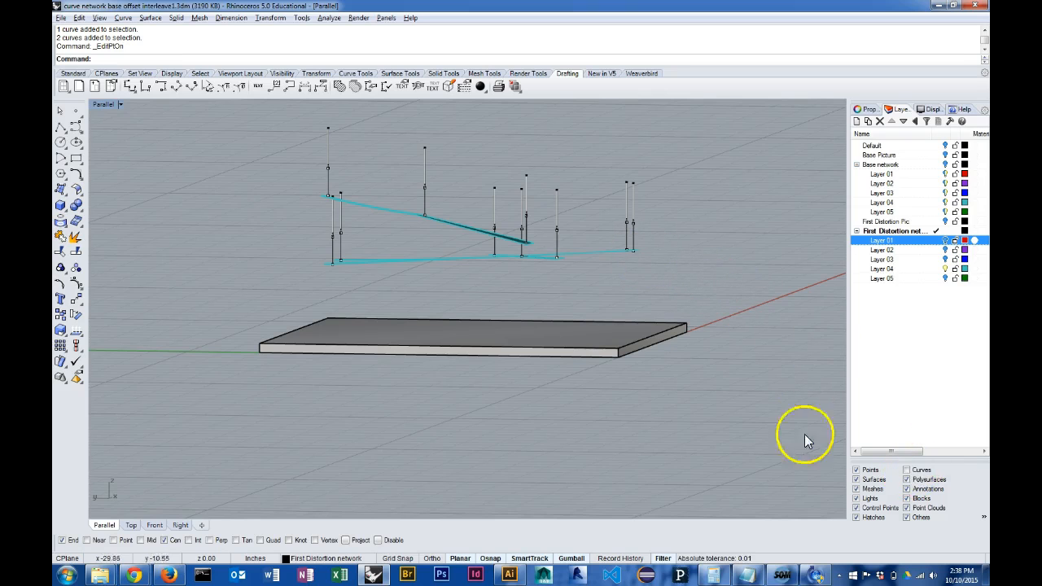
pyautogui.click(857, 480)
# - Select the lower edit point of every vertical line along the teal strips
pyautogui.moveTo(606, 295); pyautogui.dragTo(640, 274, button='right')
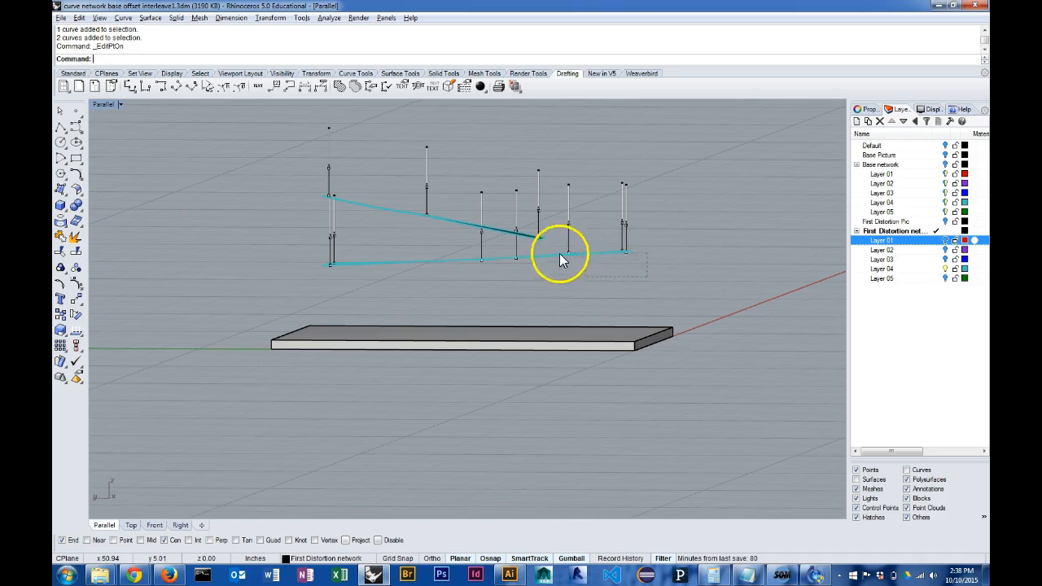
pyautogui.moveTo(560, 254); pyautogui.dragTo(557, 241)
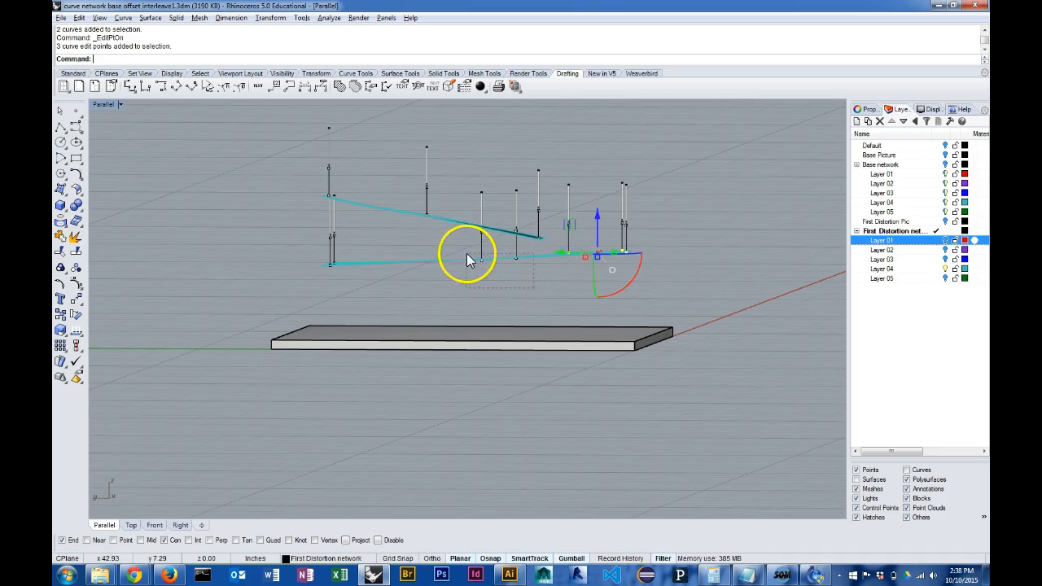
pyautogui.keyDown('shift'); pyautogui.moveTo(467, 254); pyautogui.dragTo(466, 254); pyautogui.keyUp('shift')
pyautogui.keyDown('shift'); pyautogui.click(538, 238); pyautogui.keyUp('shift')
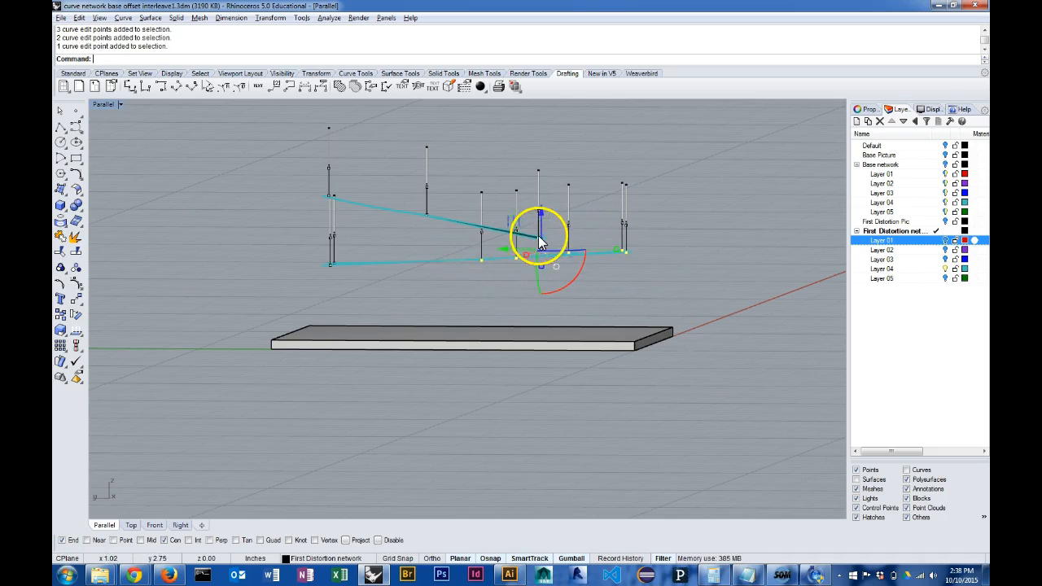
pyautogui.keyDown('shift'); pyautogui.click(426, 214); pyautogui.keyUp('shift')
pyautogui.keyDown('shift'); pyautogui.moveTo(309, 247); pyautogui.dragTo(308, 248); pyautogui.keyUp('shift')
pyautogui.moveTo(309, 247); pyautogui.dragTo(332, 216, button='right')
pyautogui.keyDown('shift'); pyautogui.click(329, 196); pyautogui.keyUp('shift')
# - Move the selected lower edit points straight down until every line passes through the base slab, and turn the edit points off
pyautogui.moveTo(640, 298)
pyautogui.mouseDown(button='right')
pyautogui.moveTo(617, 263)
pyautogui.moveTo(679, 268)
pyautogui.moveTo(704, 305)
pyautogui.moveTo(751, 305)
pyautogui.moveTo(747, 291)
pyautogui.moveTo(711, 277)
pyautogui.moveTo(734, 284)
pyautogui.moveTo(662, 281)
pyautogui.moveTo(610, 323)
pyautogui.moveTo(652, 296)
pyautogui.moveTo(647, 307)
pyautogui.mouseUp(button='right')
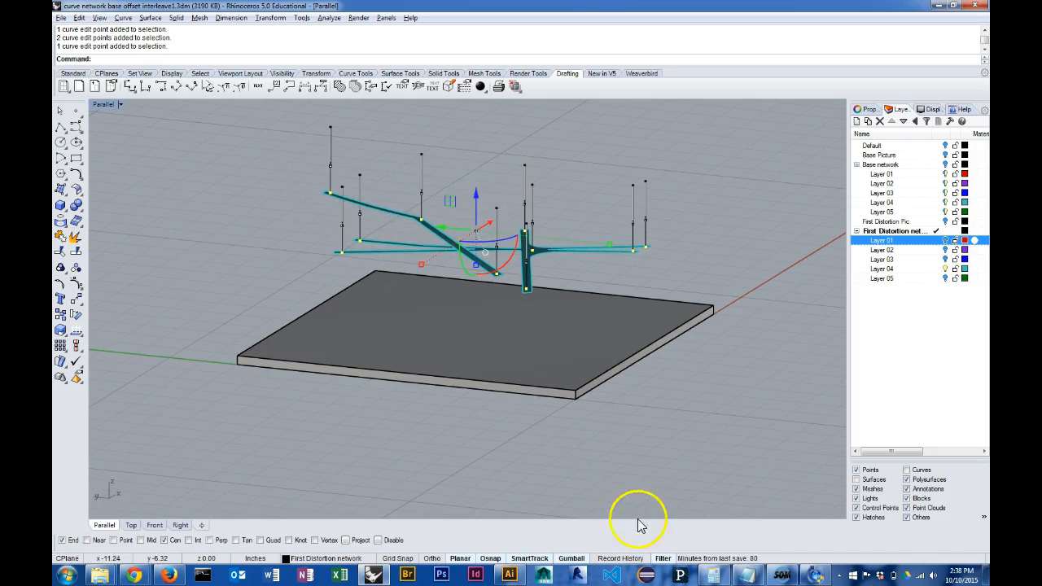
pyautogui.moveTo(478, 203); pyautogui.dragTo(516, 396)
pyautogui.moveTo(757, 314)
pyautogui.mouseDown(button='right')
pyautogui.moveTo(808, 271)
pyautogui.moveTo(750, 310)
pyautogui.mouseUp(button='right')
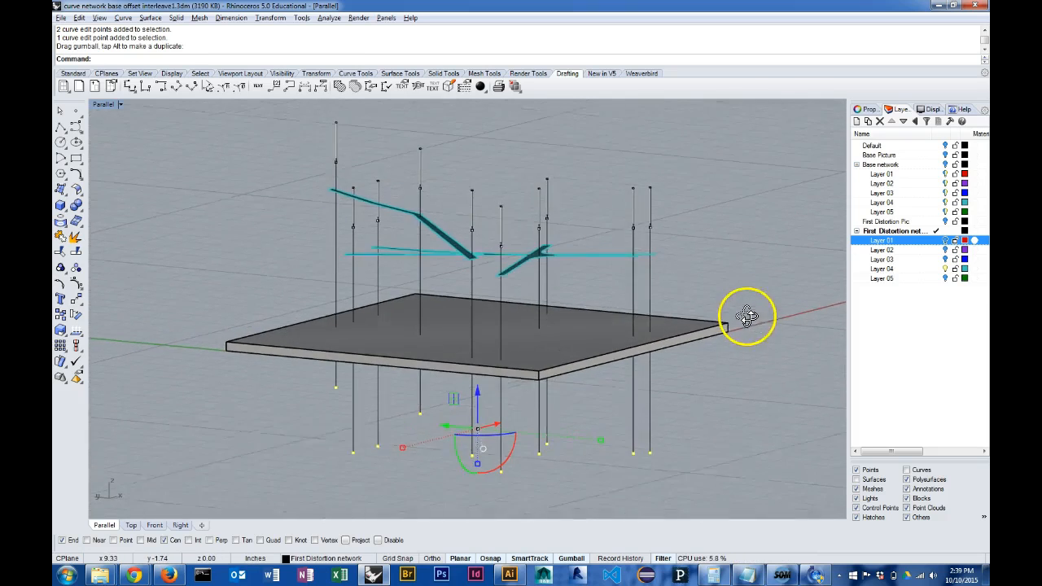
pyautogui.click(65, 283)
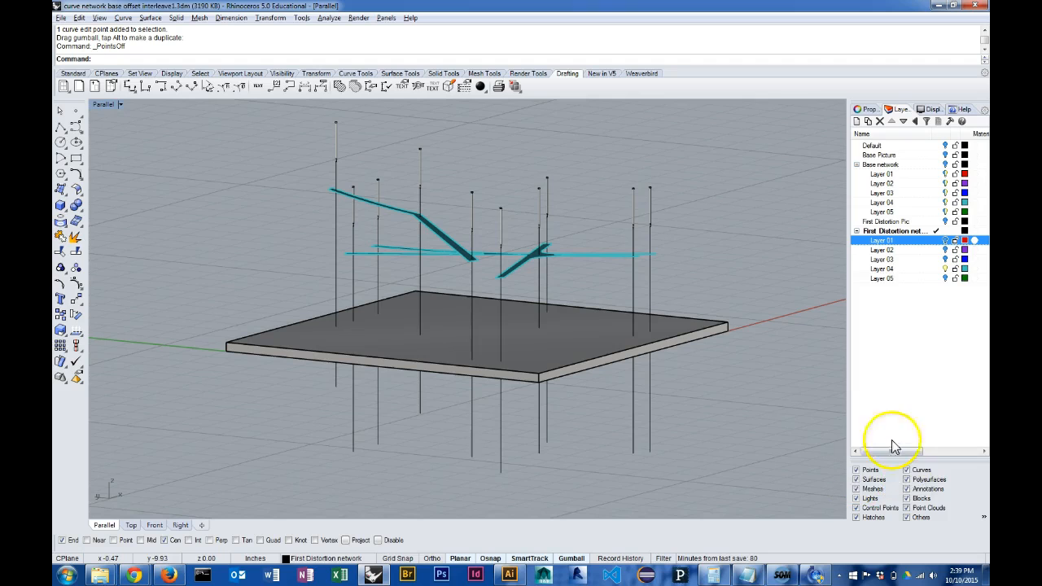
# - Trim away the parts of all the vertical lines below the slab, using the base slab as the cutting object
pyautogui.moveTo(728, 391); pyautogui.dragTo(714, 362, button='right')
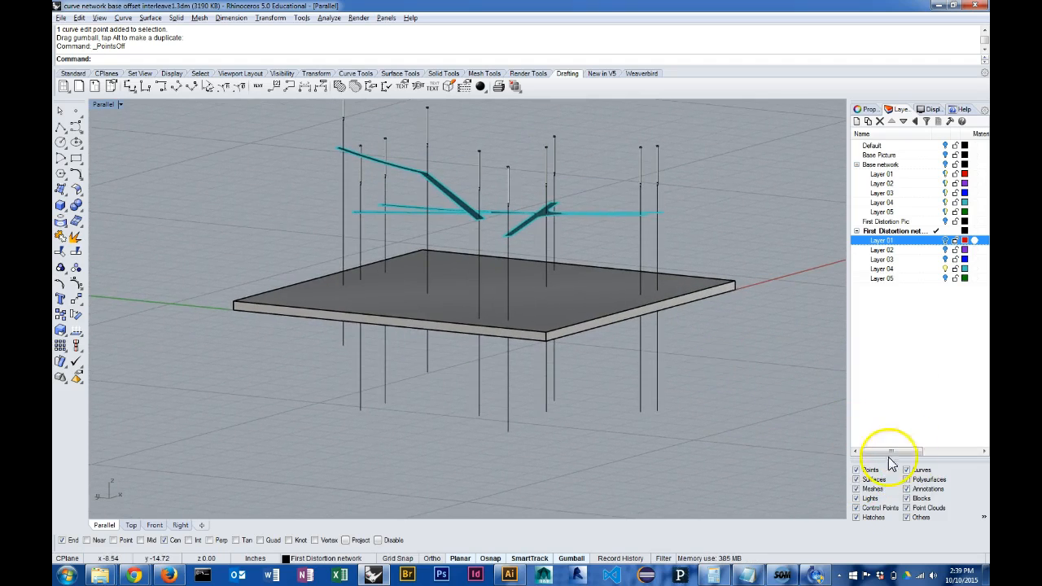
pyautogui.moveTo(665, 415); pyautogui.dragTo(683, 395, button='right')
pyautogui.click(700, 308)
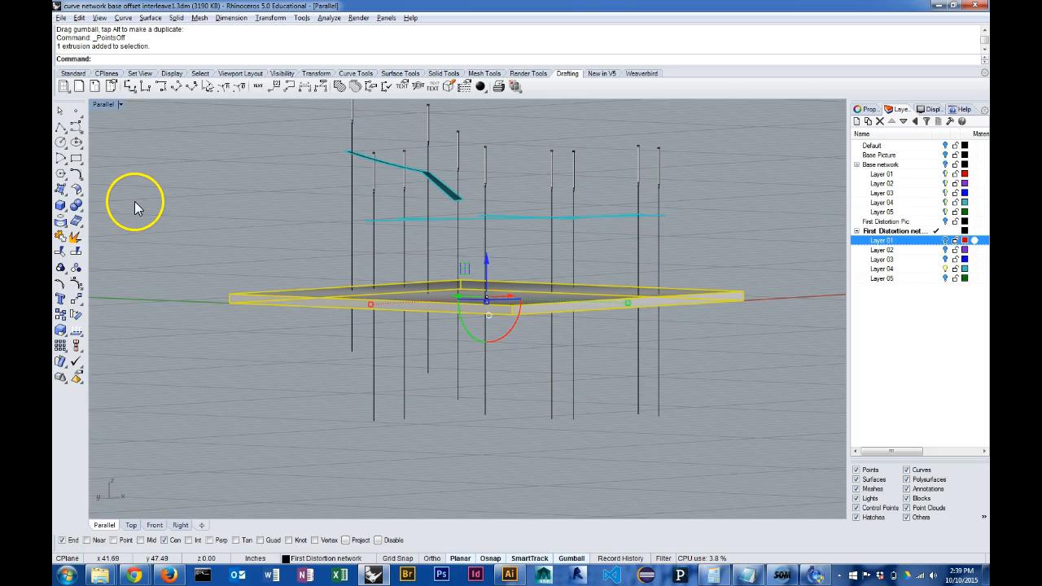
pyautogui.click(61, 254)
pyautogui.moveTo(516, 433); pyautogui.dragTo(525, 430, button='right')
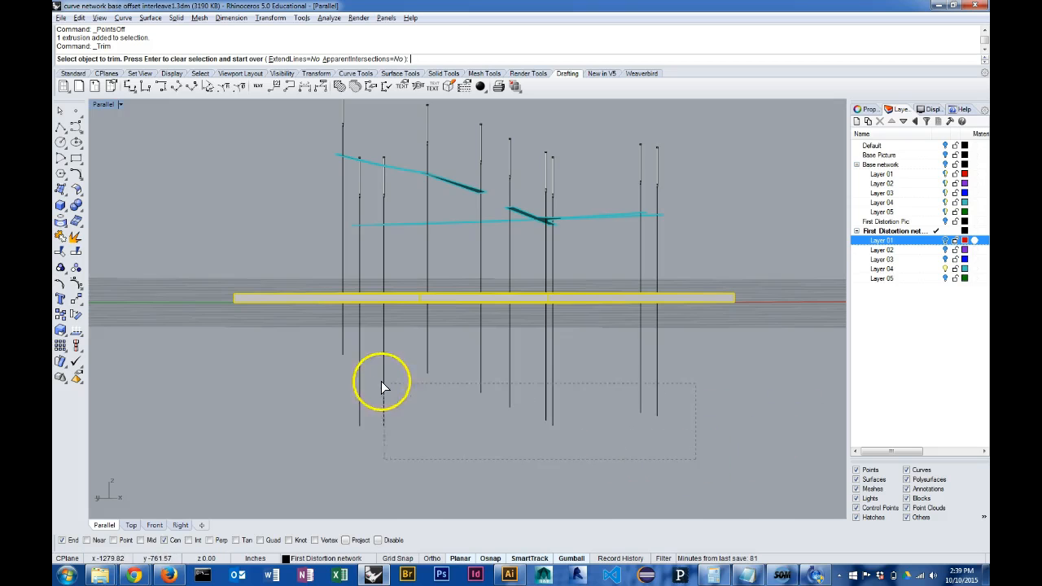
pyautogui.moveTo(318, 324); pyautogui.dragTo(317, 325)
pyautogui.moveTo(667, 216); pyautogui.dragTo(714, 220, button='right')
pyautogui.rightClick(713, 218)
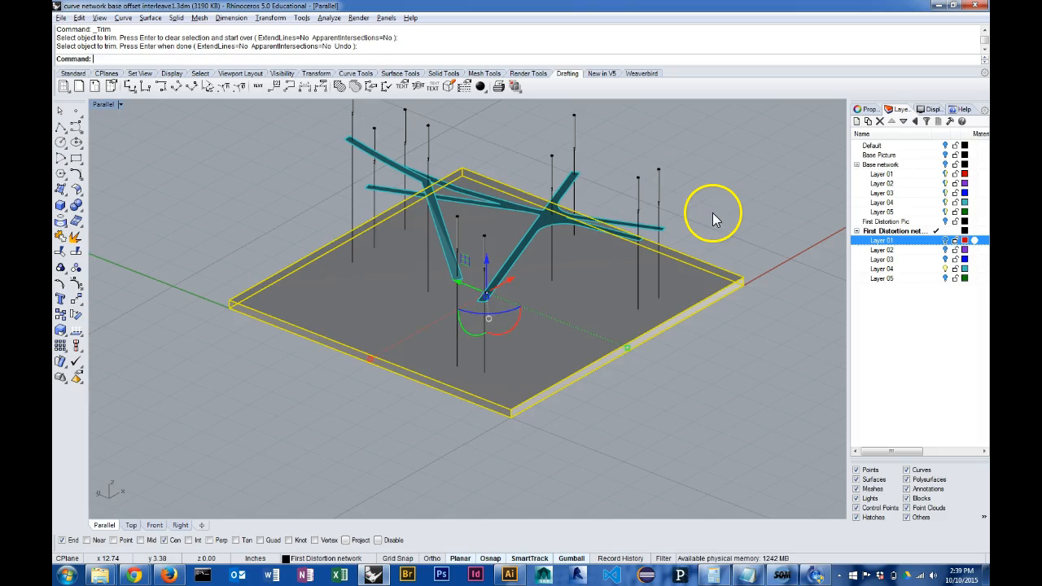
# - Examine the trimmed vertical lines between the pins, the teal strips and the base slab from several angles
pyautogui.moveTo(721, 294); pyautogui.dragTo(685, 281, button='right')
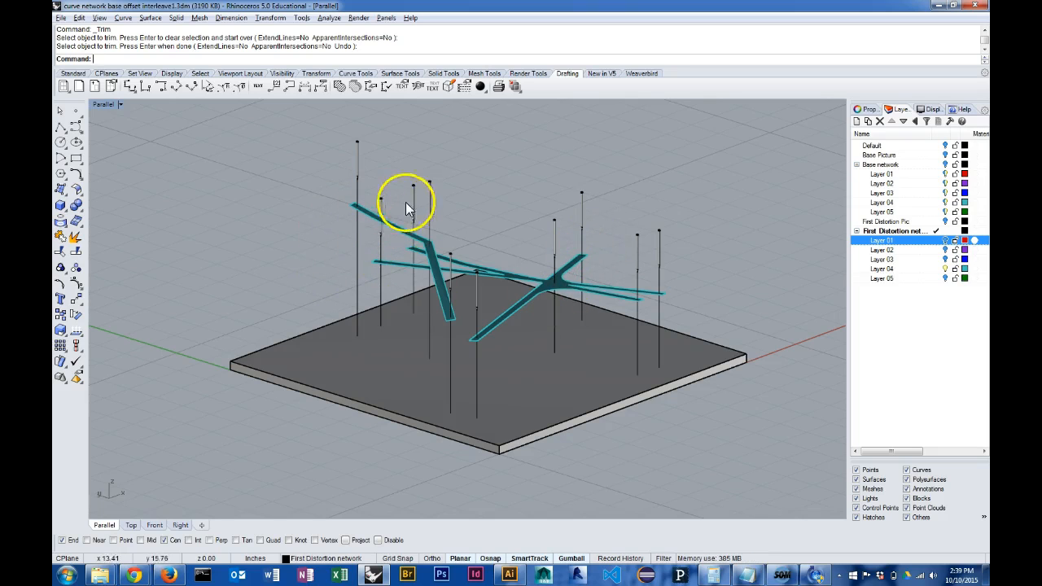
pyautogui.scroll(5, 421, 257)
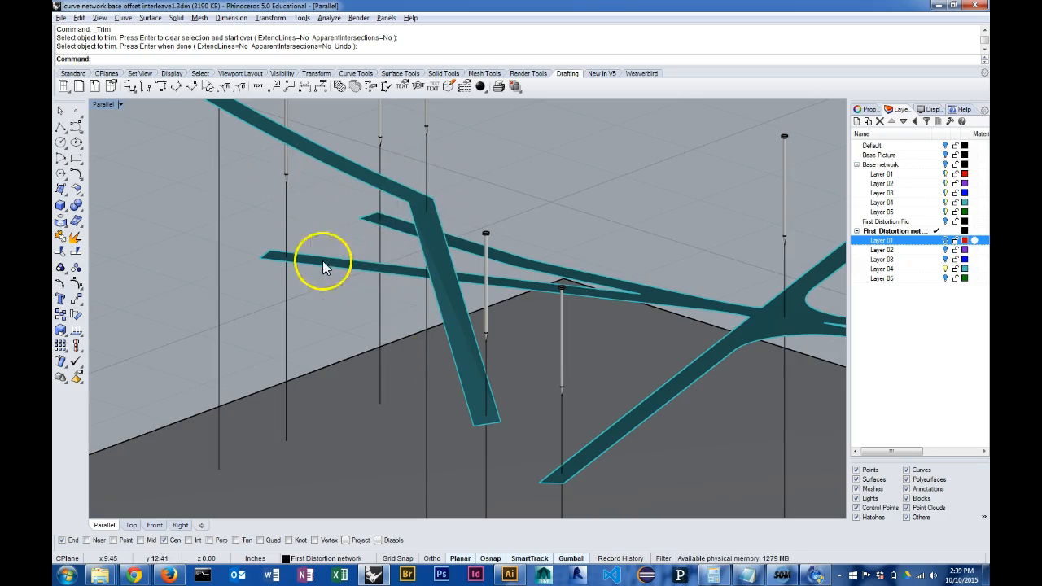
pyautogui.scroll(-7, 535, 187)
pyautogui.moveTo(534, 187); pyautogui.dragTo(615, 186, button='right')
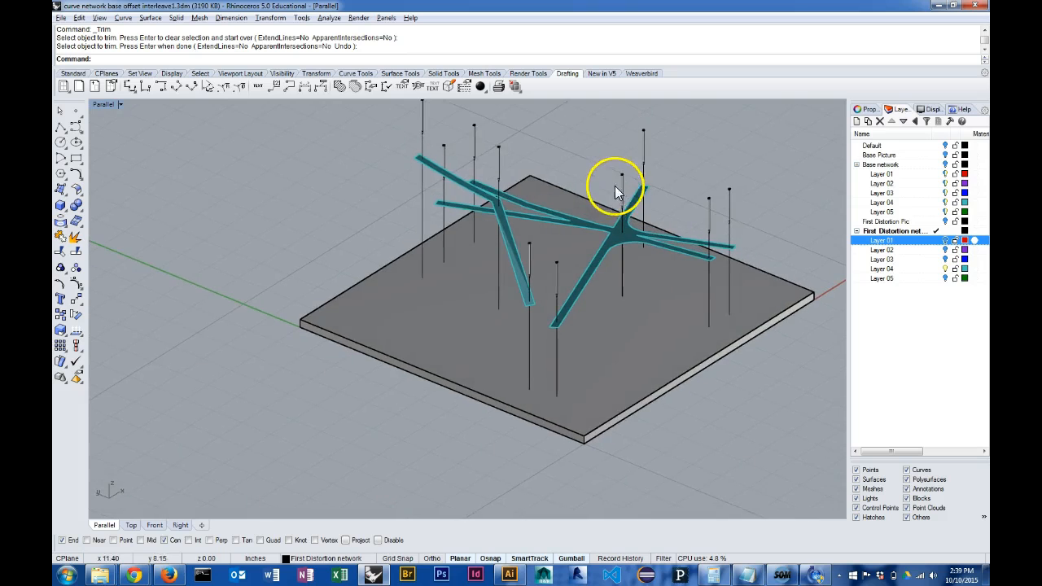
pyautogui.moveTo(556, 147); pyautogui.dragTo(575, 213, button='right')
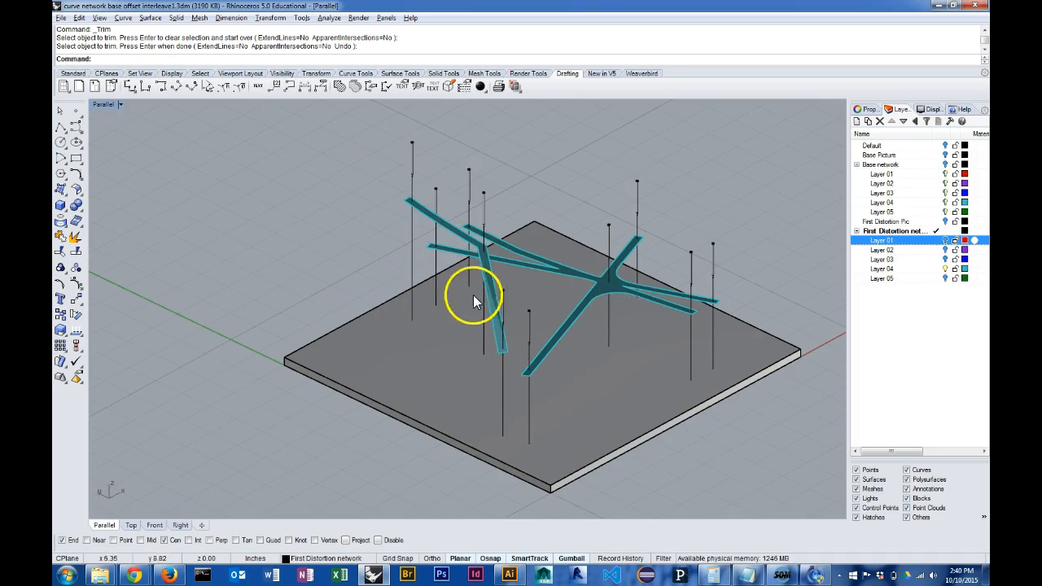
pyautogui.moveTo(575, 218)
pyautogui.mouseDown(button='right')
pyautogui.moveTo(643, 174)
pyautogui.moveTo(568, 220)
pyautogui.mouseUp(button='right')
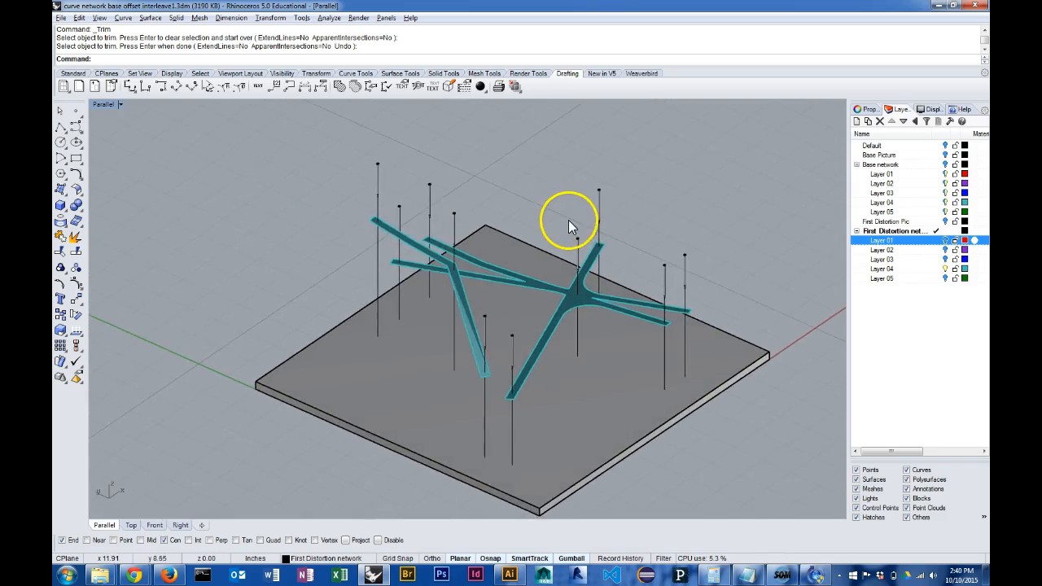
pyautogui.scroll(-3, 569, 220)
pyautogui.scroll(3, 563, 212)
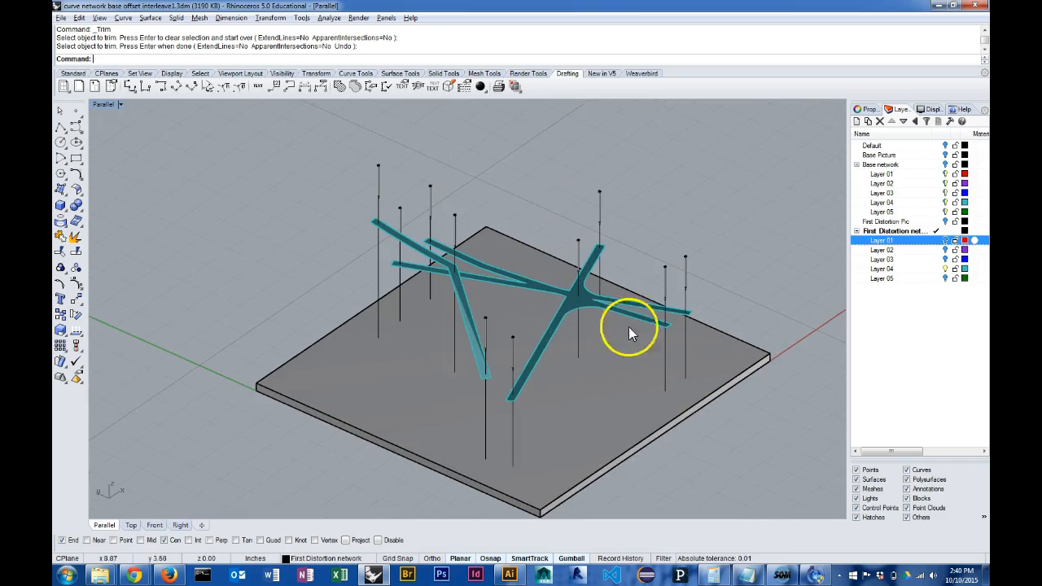
pyautogui.click(666, 357)
pyautogui.click(689, 345)
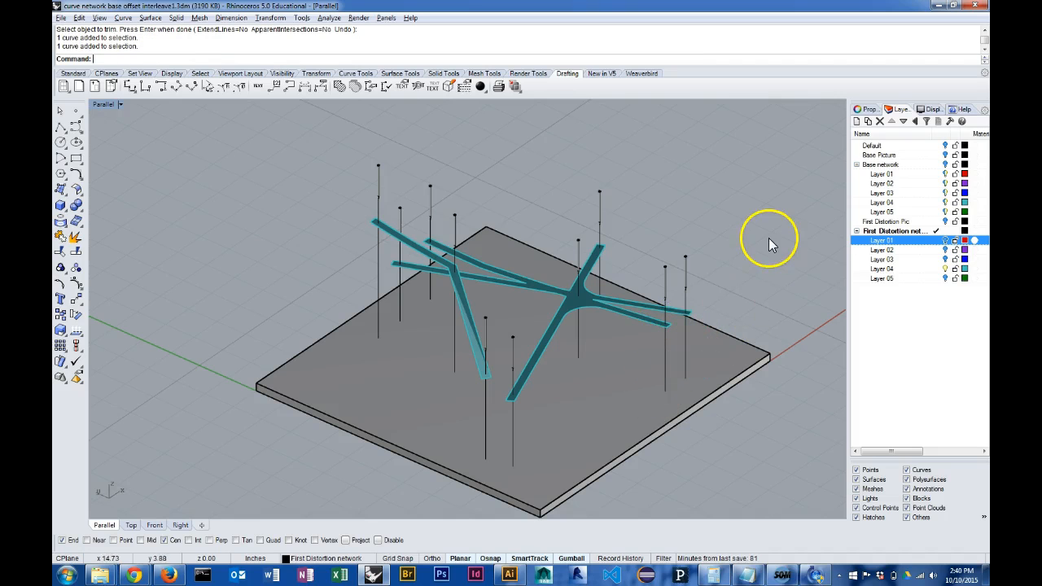
pyautogui.moveTo(577, 378); pyautogui.dragTo(579, 334, button='right')
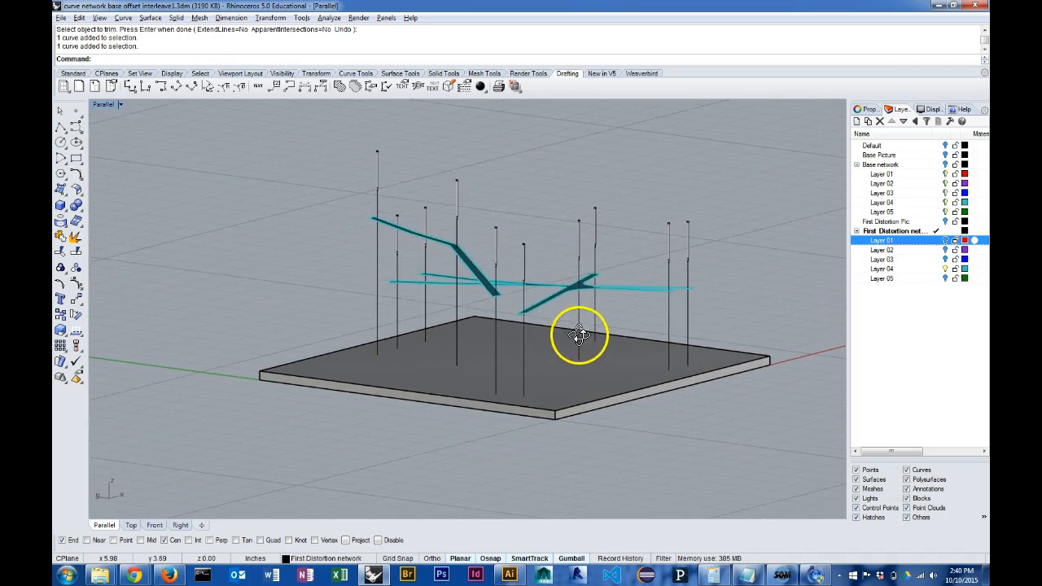
pyautogui.moveTo(385, 283); pyautogui.dragTo(537, 292, button='right')
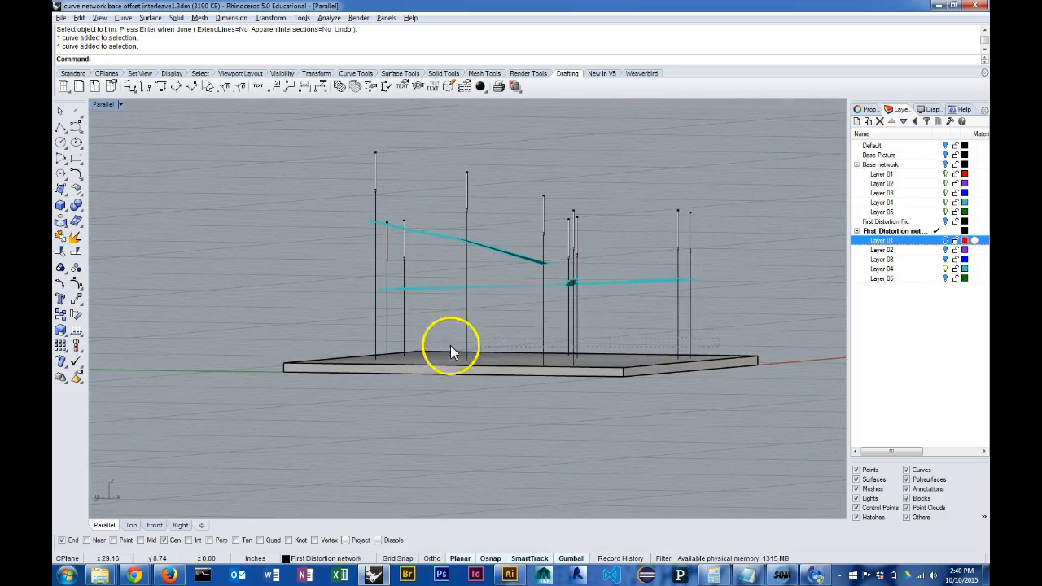
# - Move the vertical lines along the teal strips slightly straight down, about 0.15 inches, so they pass through the base slab
pyautogui.moveTo(327, 316); pyautogui.dragTo(327, 316)
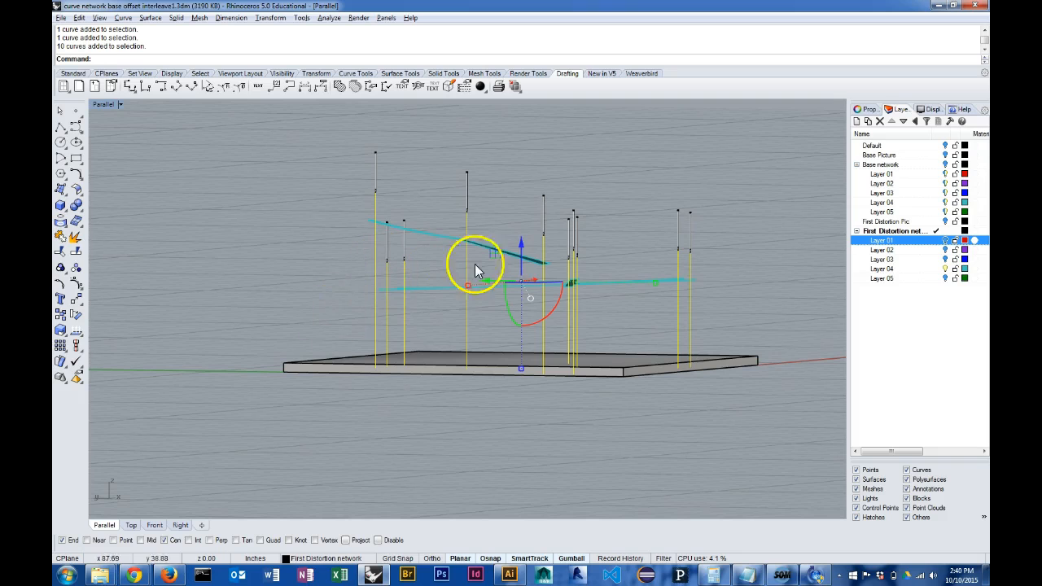
pyautogui.click(522, 241)
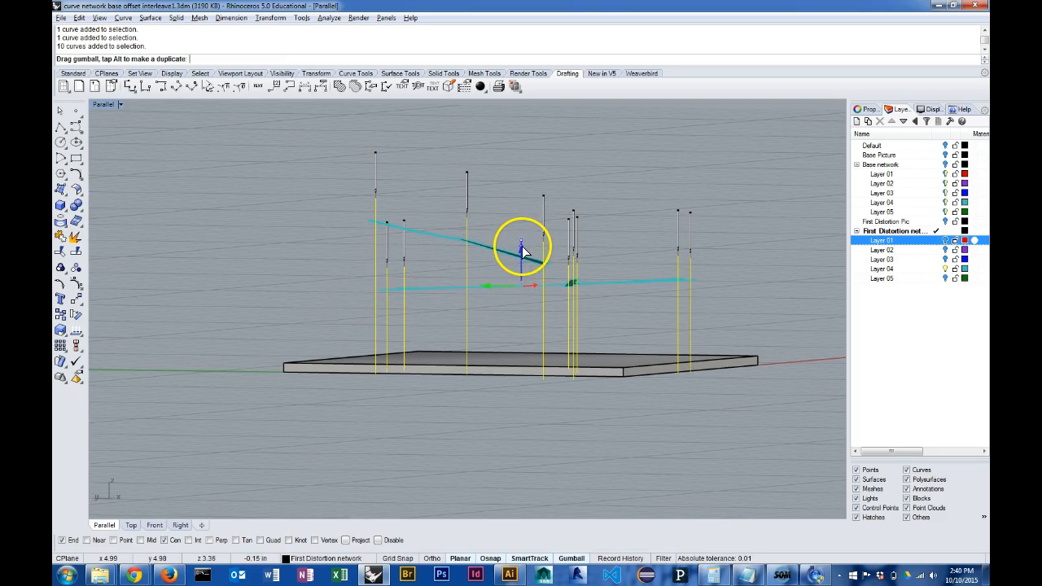
pyautogui.press('Escape')
# - Trim off the line ends that stick into and out below the base slab, using the slab as the cutting object
pyautogui.moveTo(725, 296); pyautogui.dragTo(642, 352, button='right')
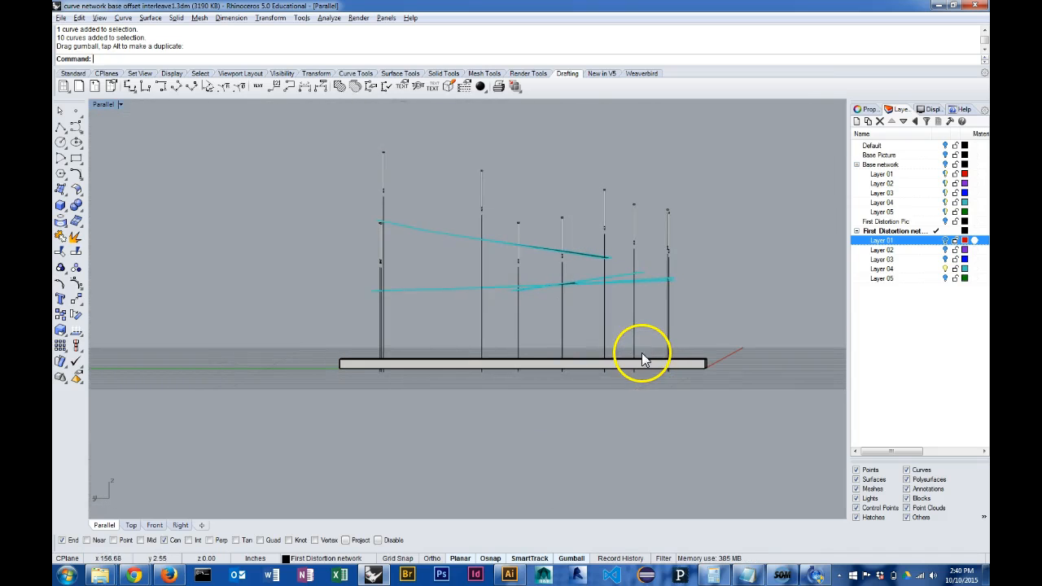
pyautogui.click(687, 368)
pyautogui.click(60, 251)
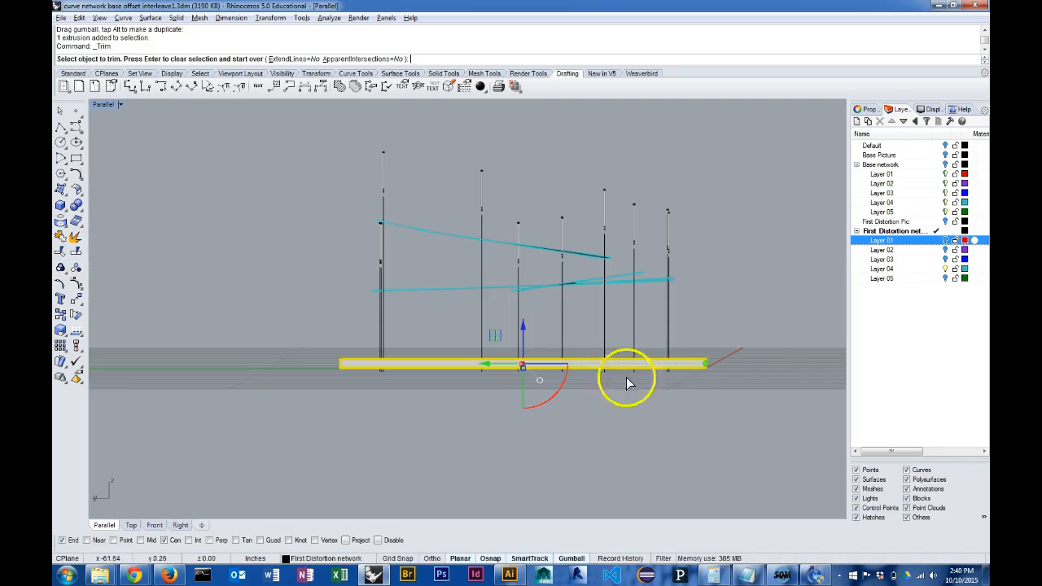
pyautogui.moveTo(396, 449)
pyautogui.mouseDown(button='right')
pyautogui.moveTo(400, 439)
pyautogui.moveTo(396, 452)
pyautogui.mouseUp(button='right')
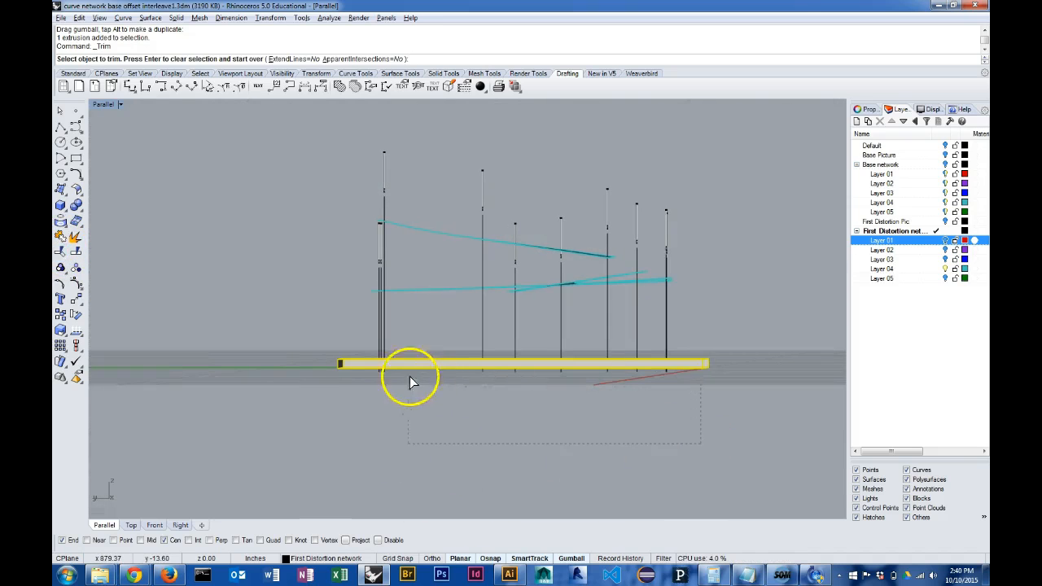
pyautogui.moveTo(361, 370); pyautogui.dragTo(360, 371)
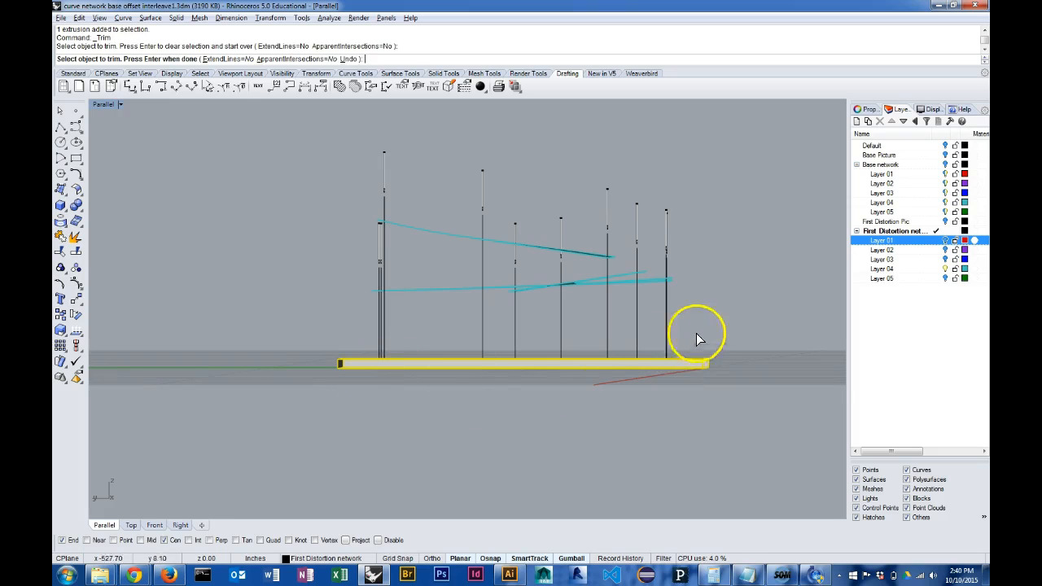
pyautogui.press('Return')
# - Check up close and from above how the trimmed lines meet the pins and the base slab
pyautogui.moveTo(762, 258)
pyautogui.mouseDown(button='right')
pyautogui.moveTo(692, 309)
pyautogui.moveTo(754, 305)
pyautogui.moveTo(768, 274)
pyautogui.mouseUp(button='right')
pyautogui.scroll(5, 686, 245)
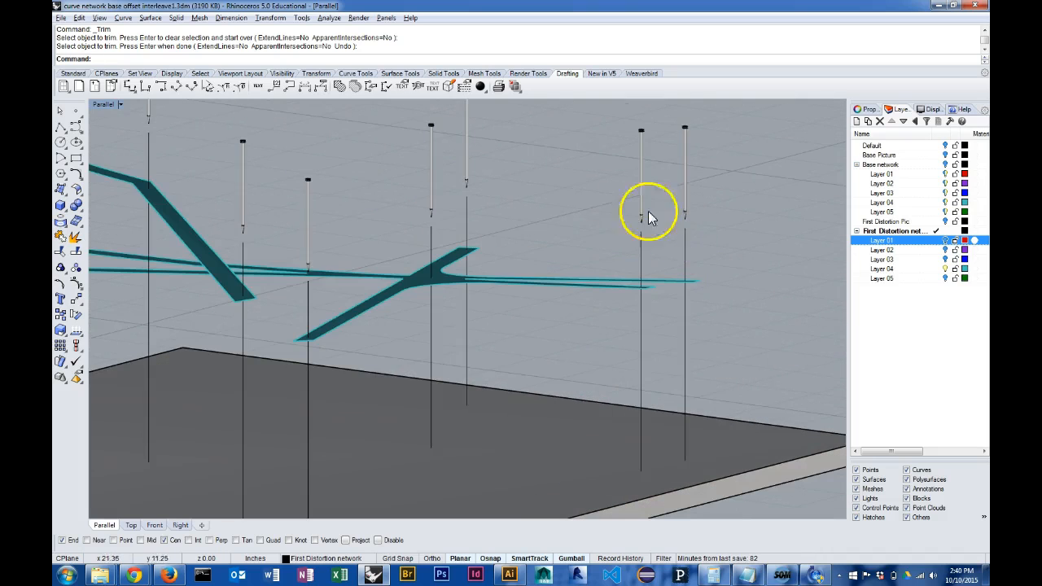
pyautogui.scroll(-5, 652, 237)
pyautogui.moveTo(704, 225); pyautogui.dragTo(696, 254, button='right')
pyautogui.keyDown('shift'); pyautogui.moveTo(430, 263); pyautogui.dragTo(474, 294, button='right'); pyautogui.keyUp('shift')
pyautogui.scroll(-2, 556, 276)
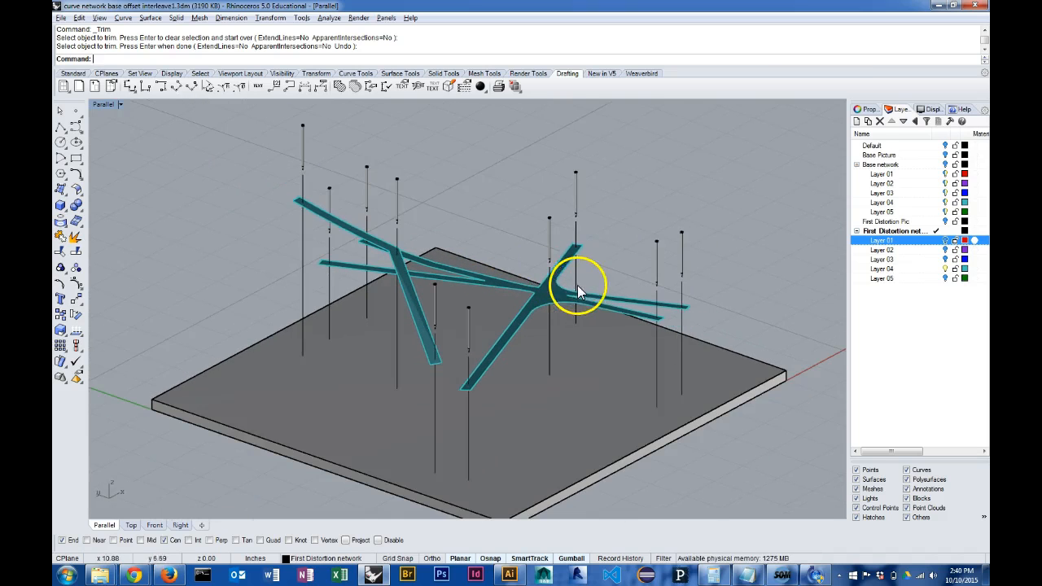
pyautogui.keyDown('shift'); pyautogui.moveTo(586, 289); pyautogui.dragTo(594, 275, button='right'); pyautogui.keyUp('shift')
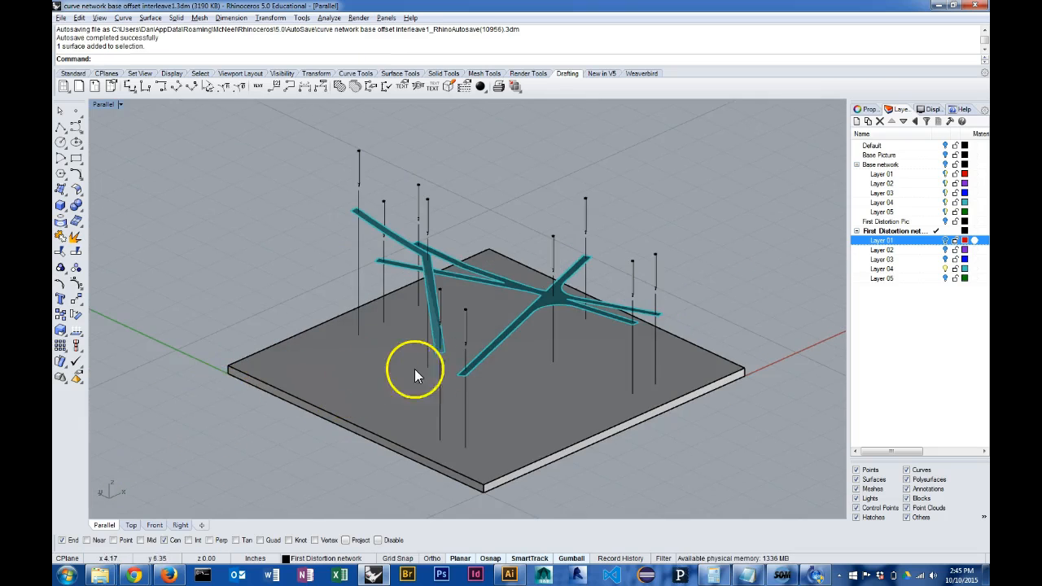
# - Assign the teal strips with all their pins and vertical lines to Layer 04 under First Distortion network
pyautogui.moveTo(435, 357); pyautogui.dragTo(446, 302, button='right')
pyautogui.moveTo(692, 327); pyautogui.dragTo(456, 280)
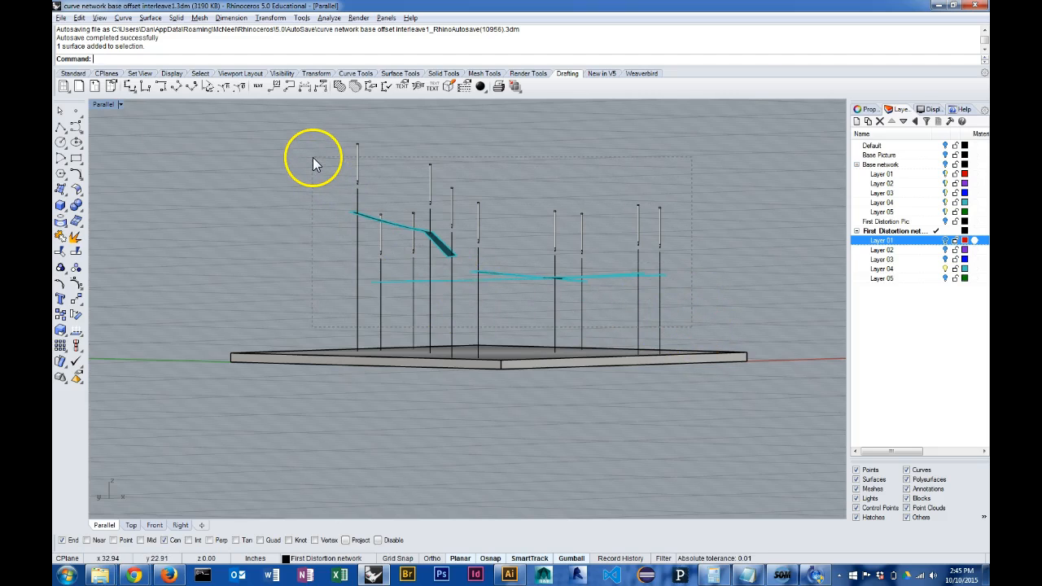
pyautogui.moveTo(311, 160); pyautogui.dragTo(312, 162)
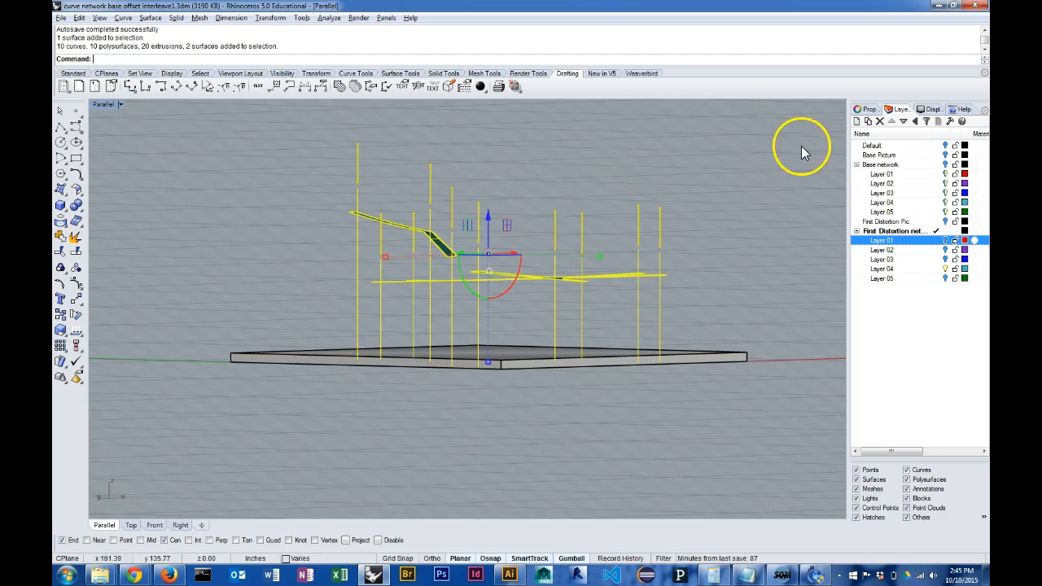
pyautogui.click(865, 109)
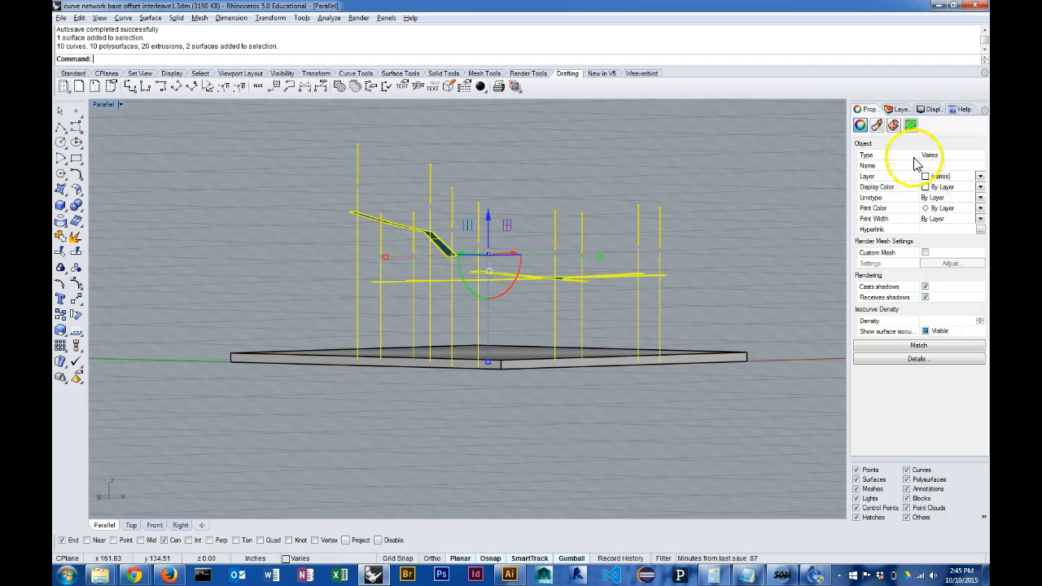
pyautogui.click(979, 181)
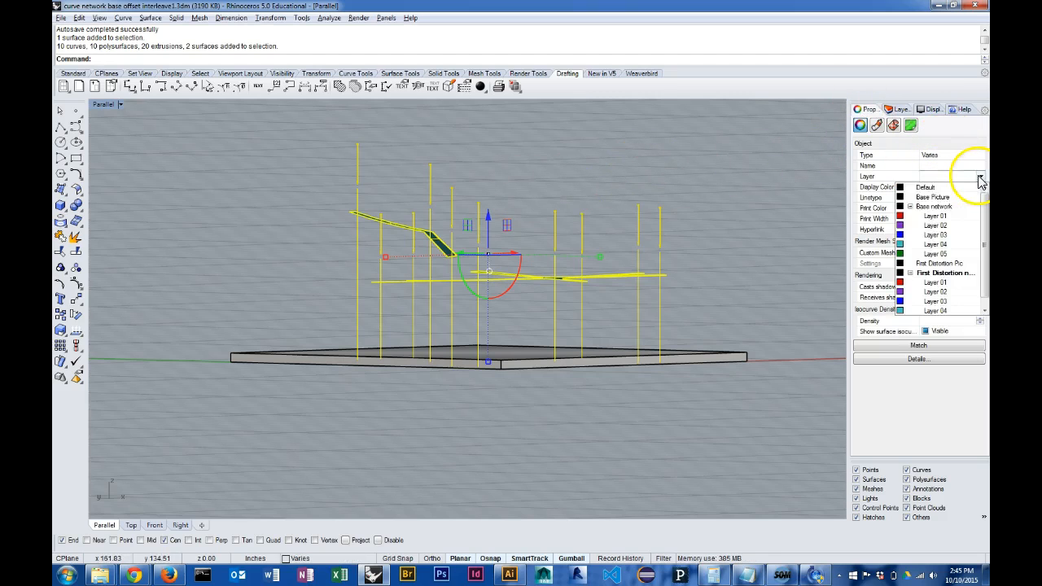
pyautogui.click(944, 312)
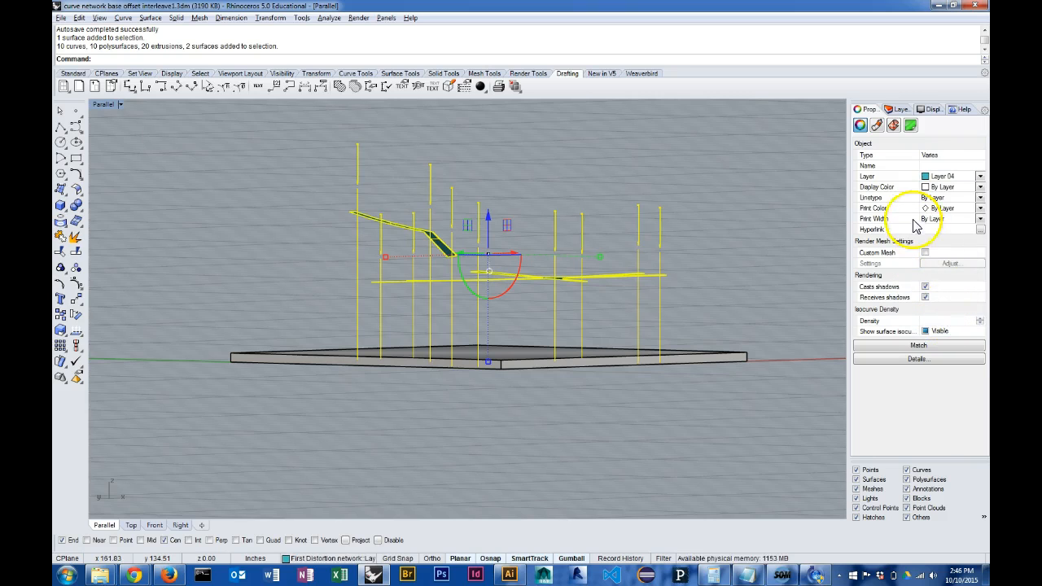
# - Hide Layer 04 and show Layer 01 under First Distortion network
pyautogui.click(899, 111)
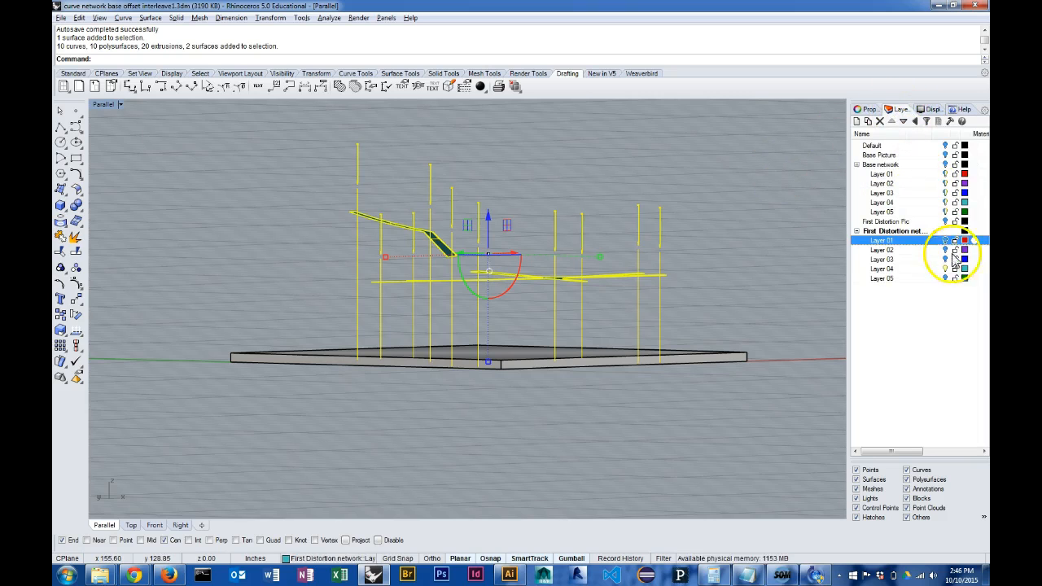
pyautogui.click(888, 270)
pyautogui.moveTo(722, 179); pyautogui.dragTo(722, 218, button='right')
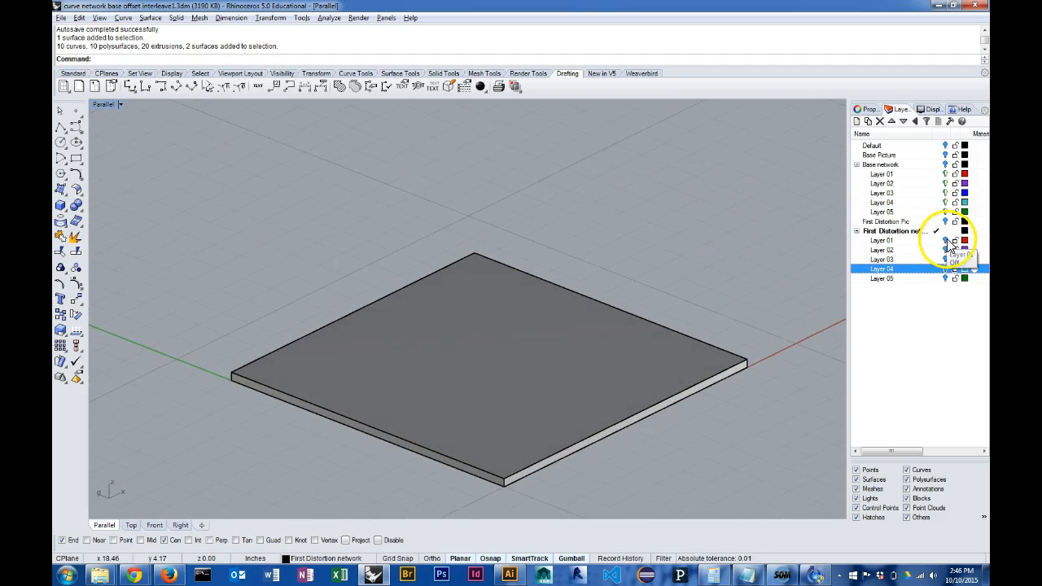
pyautogui.click(945, 241)
pyautogui.moveTo(664, 302); pyautogui.dragTo(607, 217, button='right')
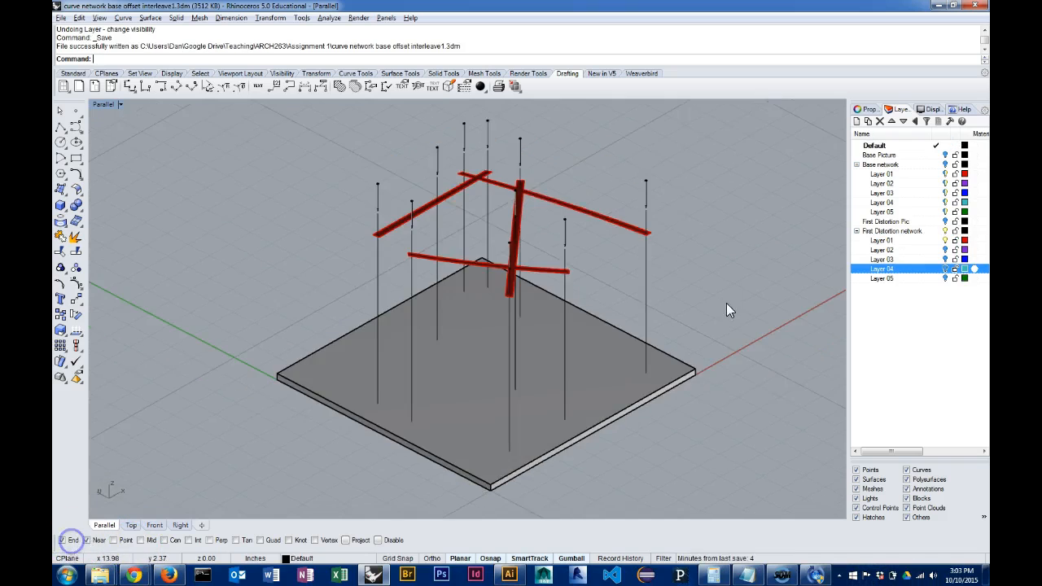
# - Show Layer 04 under First Distortion network together with Layer 01
pyautogui.moveTo(727, 303); pyautogui.dragTo(700, 326, button='right')
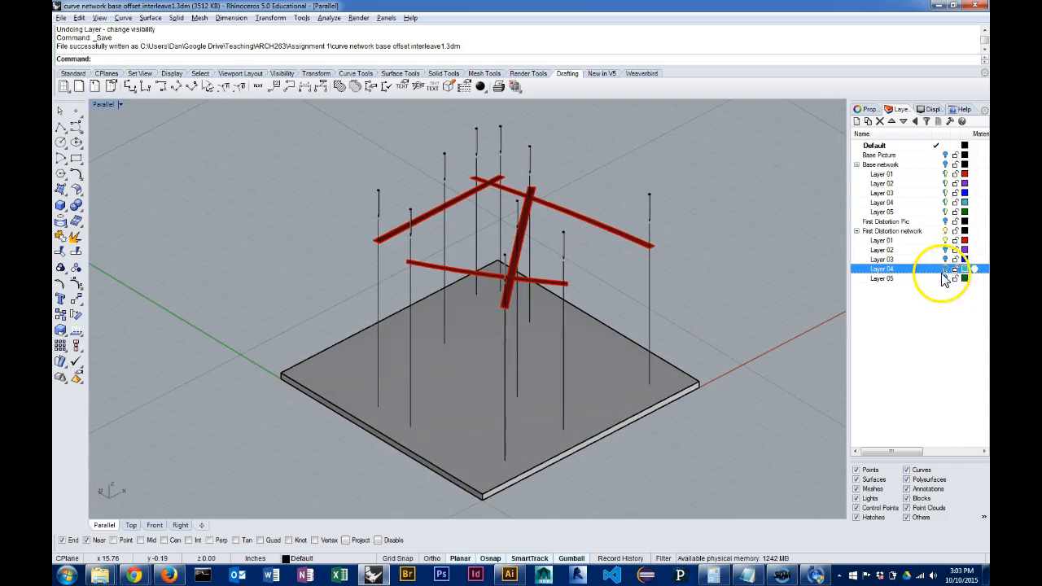
pyautogui.click(946, 269)
pyautogui.moveTo(660, 312); pyautogui.dragTo(673, 258, button='right')
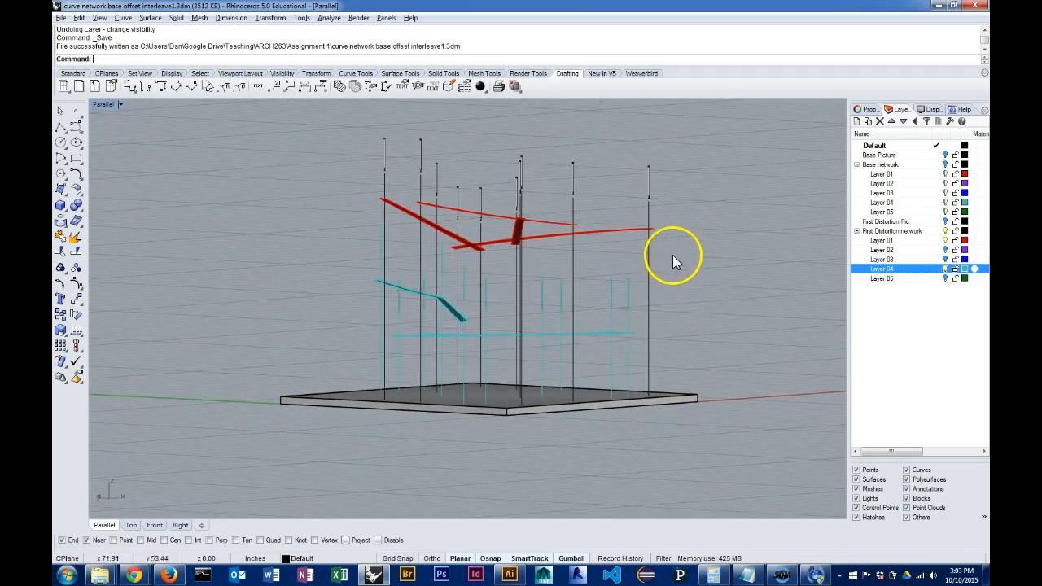
# - Assign all the vertical lines and the teal network's pins to the Default layer, leaving the strips out of the selection
pyautogui.moveTo(297, 353); pyautogui.dragTo(297, 355)
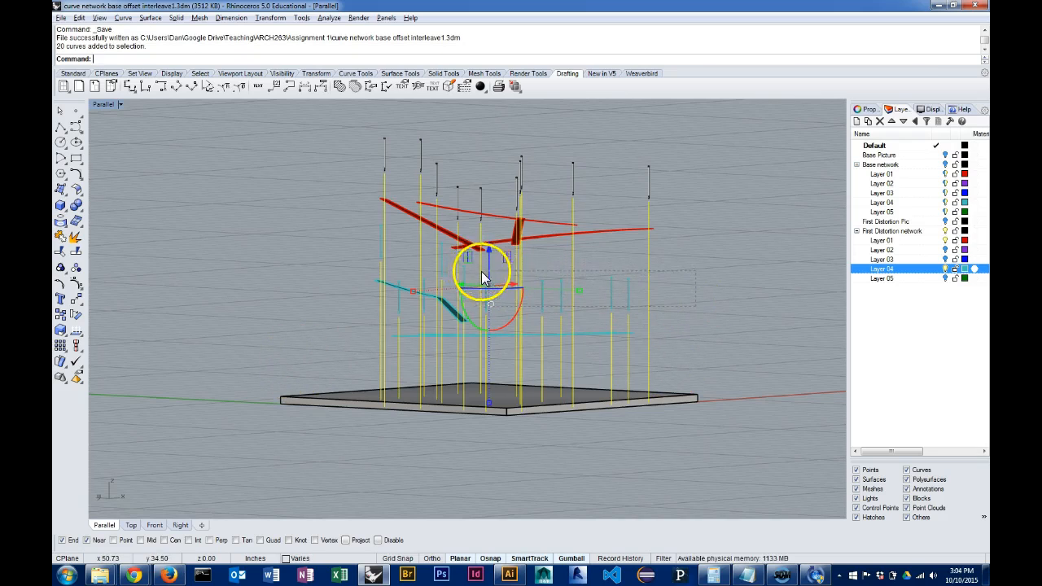
pyautogui.keyDown('shift'); pyautogui.moveTo(476, 279); pyautogui.dragTo(476, 279); pyautogui.keyUp('shift')
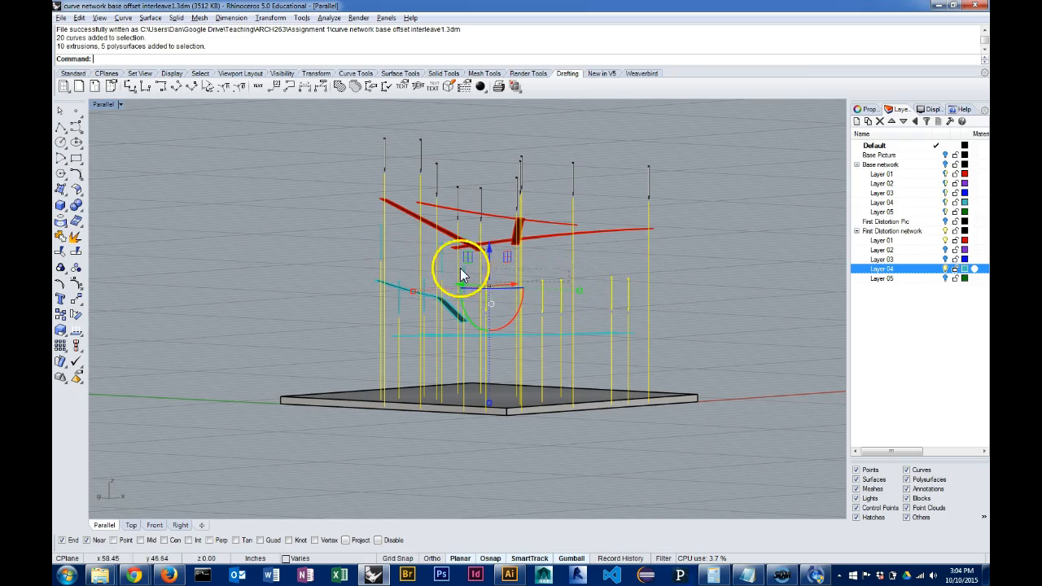
pyautogui.keyDown('shift'); pyautogui.moveTo(361, 263); pyautogui.dragTo(360, 263); pyautogui.keyUp('shift')
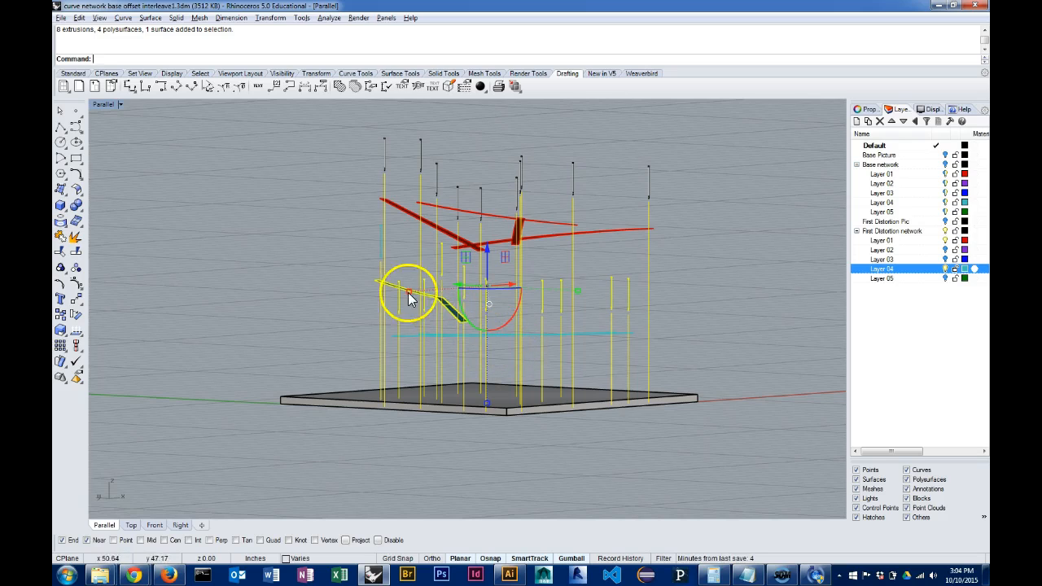
pyautogui.keyDown('ctrl'); pyautogui.click(391, 284); pyautogui.keyUp('ctrl')
pyautogui.keyDown('shift'); pyautogui.moveTo(355, 236); pyautogui.dragTo(355, 236); pyautogui.keyUp('shift')
pyautogui.click(870, 110)
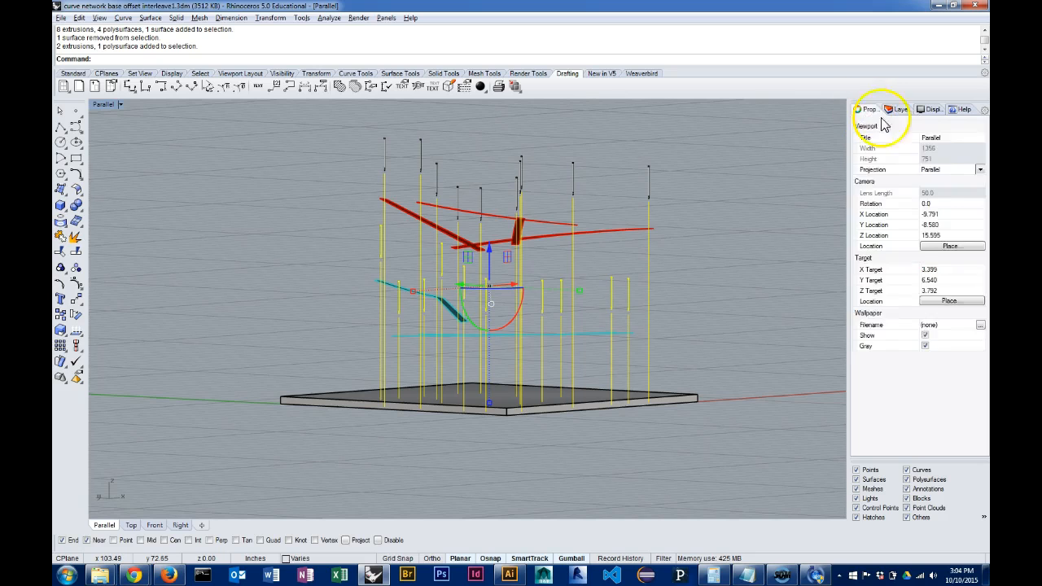
pyautogui.click(981, 176)
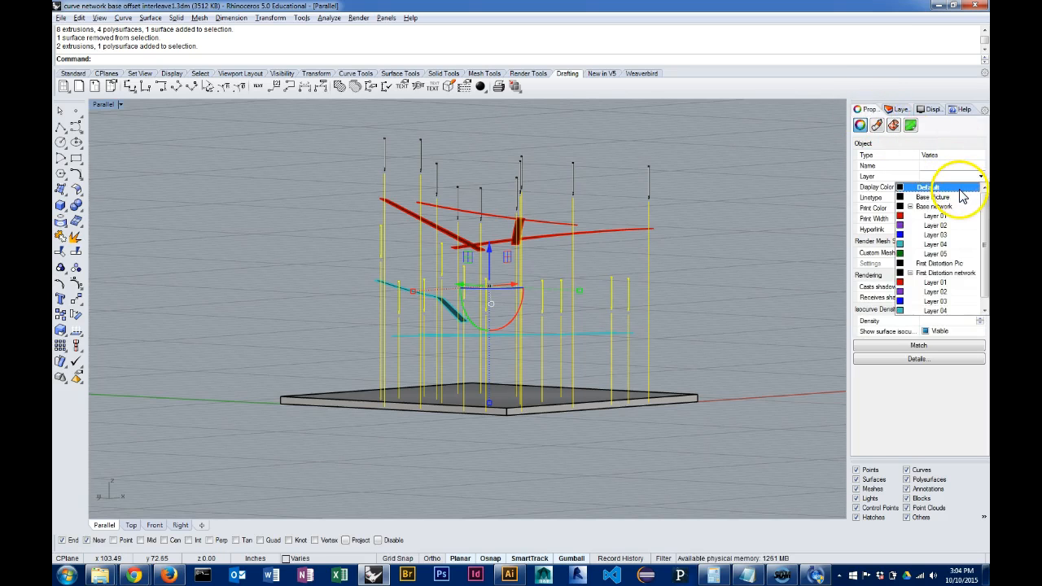
pyautogui.click(962, 196)
pyautogui.click(737, 184)
# - Examine the combined red and teal strip networks with their pins and vertical lines from several angles and distances
pyautogui.moveTo(740, 186); pyautogui.dragTo(713, 248, button='right')
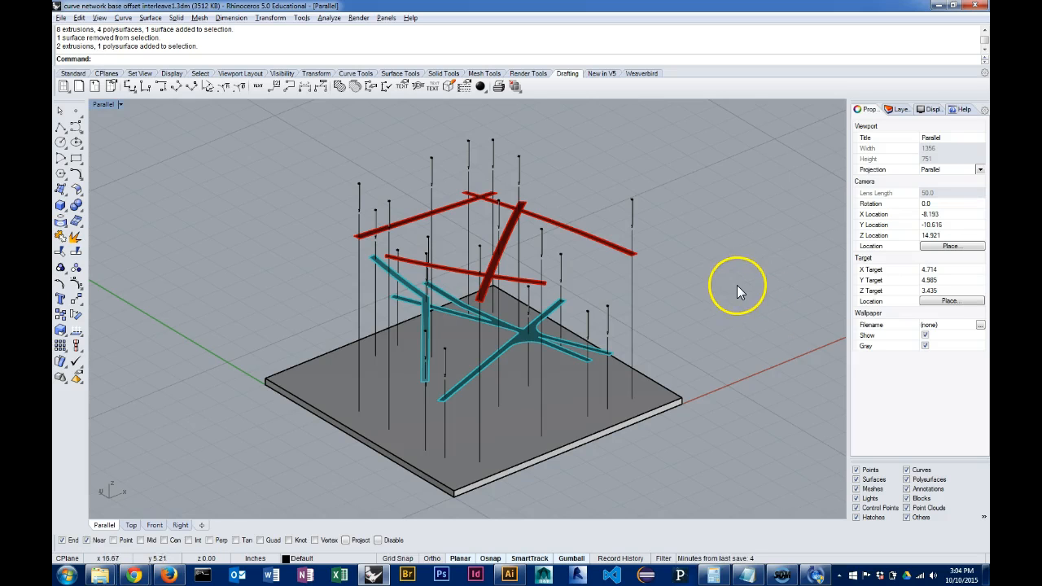
pyautogui.moveTo(786, 298)
pyautogui.mouseDown(button='right')
pyautogui.moveTo(768, 302)
pyautogui.moveTo(749, 345)
pyautogui.moveTo(774, 287)
pyautogui.moveTo(763, 314)
pyautogui.moveTo(771, 299)
pyautogui.mouseUp(button='right')
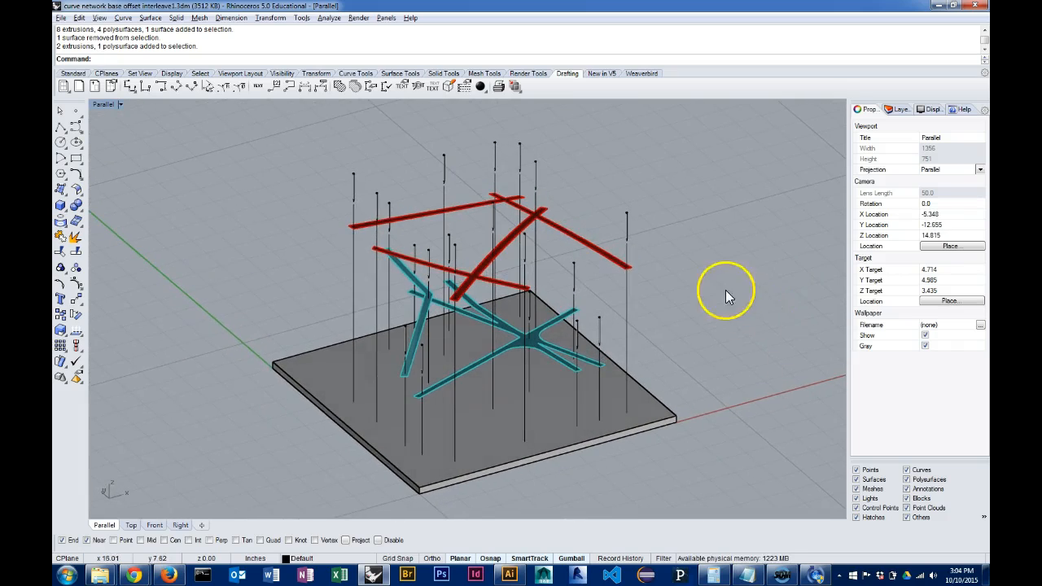
pyautogui.scroll(-2, 730, 295)
pyautogui.scroll(-3, 732, 291)
pyautogui.moveTo(735, 288); pyautogui.dragTo(579, 352, button='right')
pyautogui.scroll(4, 581, 349)
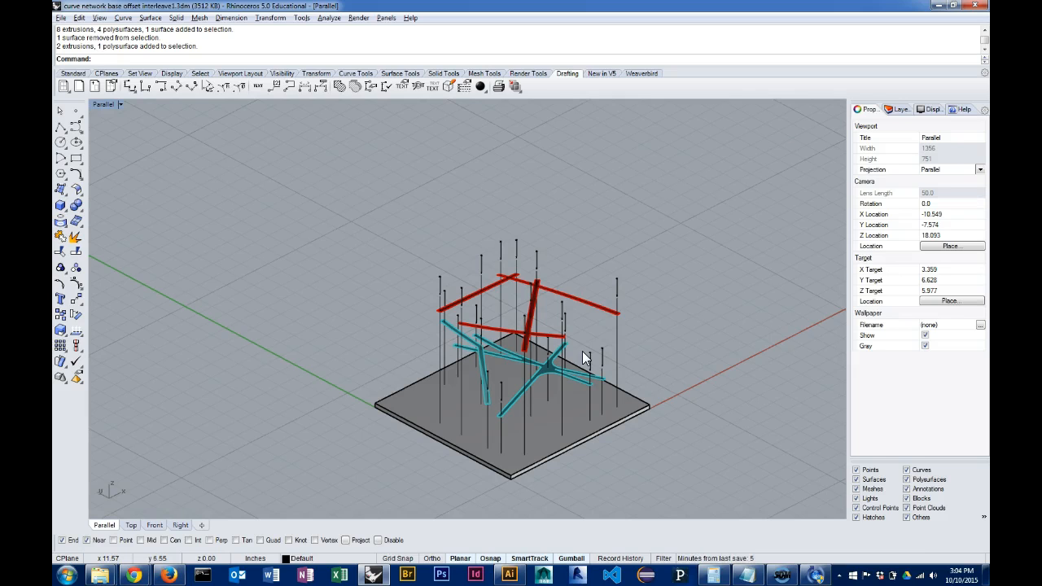
pyautogui.scroll(5, 583, 355)
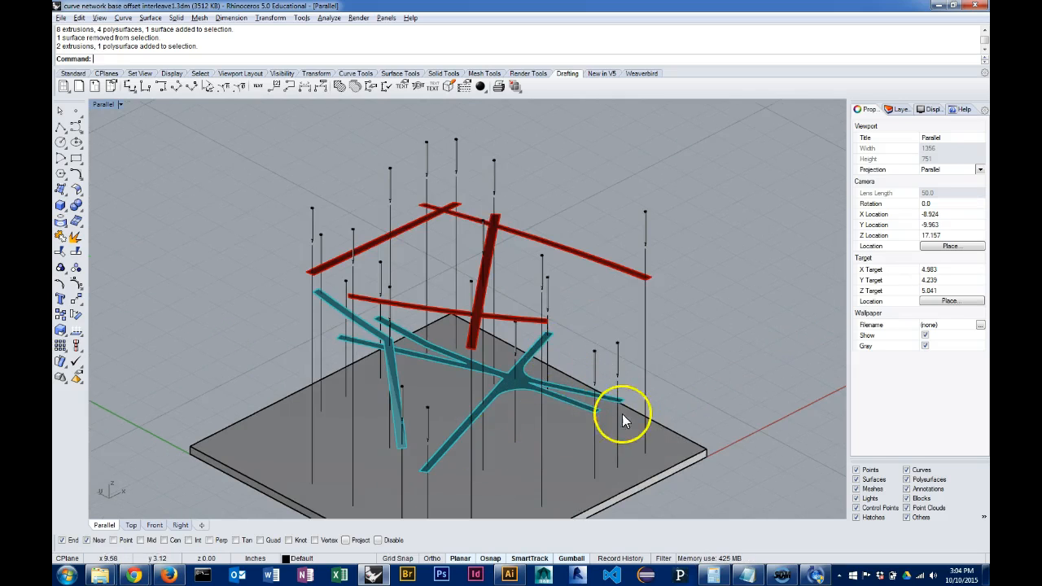
pyautogui.moveTo(635, 426); pyautogui.dragTo(618, 399, button='right')
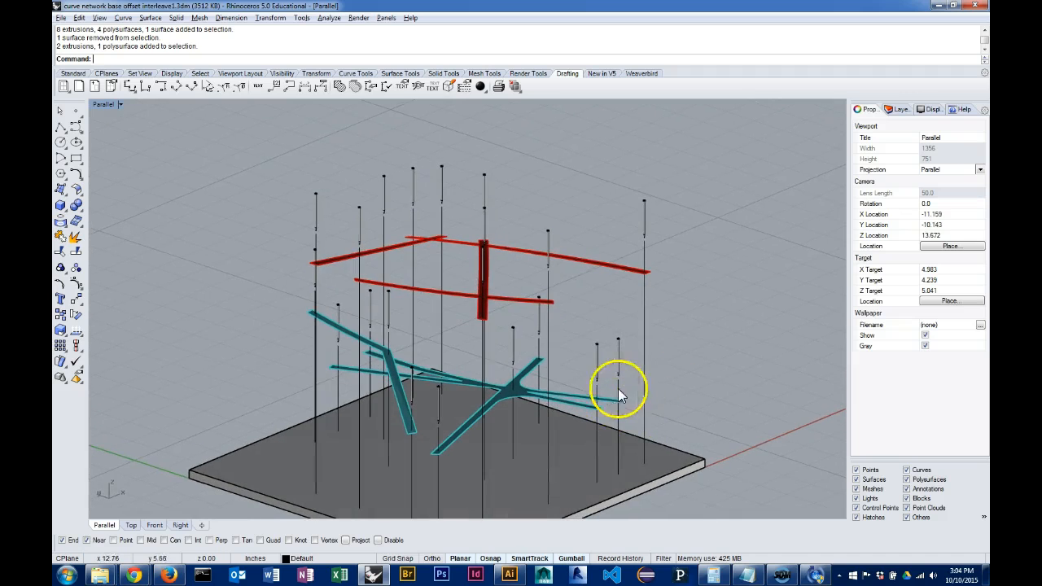
pyautogui.moveTo(630, 347); pyautogui.dragTo(632, 269, button='right')
pyautogui.scroll(-4, 481, 320)
pyautogui.moveTo(609, 318); pyautogui.dragTo(570, 355, button='right')
pyautogui.moveTo(570, 355); pyautogui.dragTo(556, 346, button='right')
pyautogui.scroll(3, 501, 348)
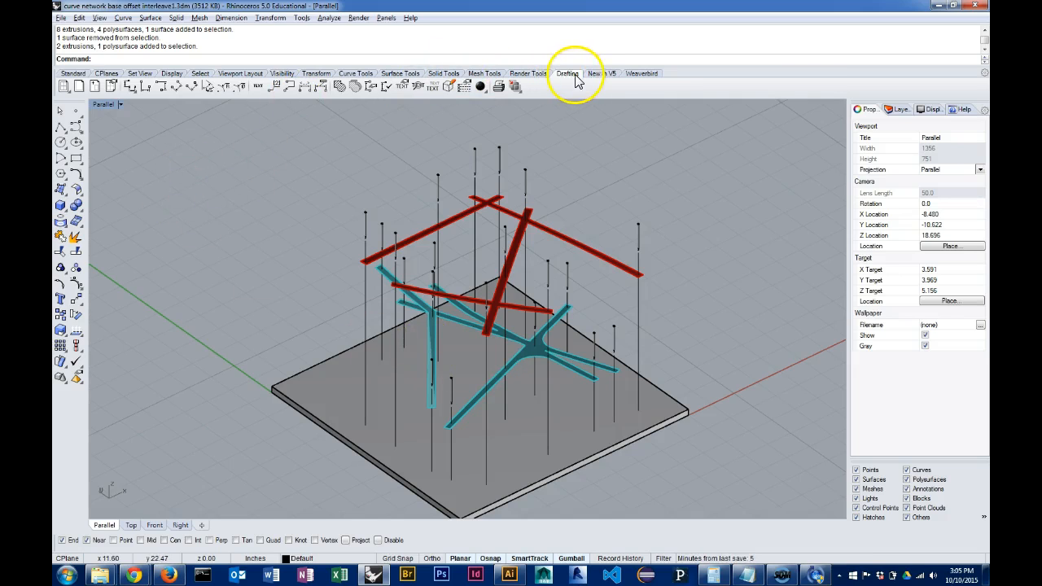
# - Select all the vertical support lines between the strip networks and the slab, and set their linetype to Dots
pyautogui.click(72, 74)
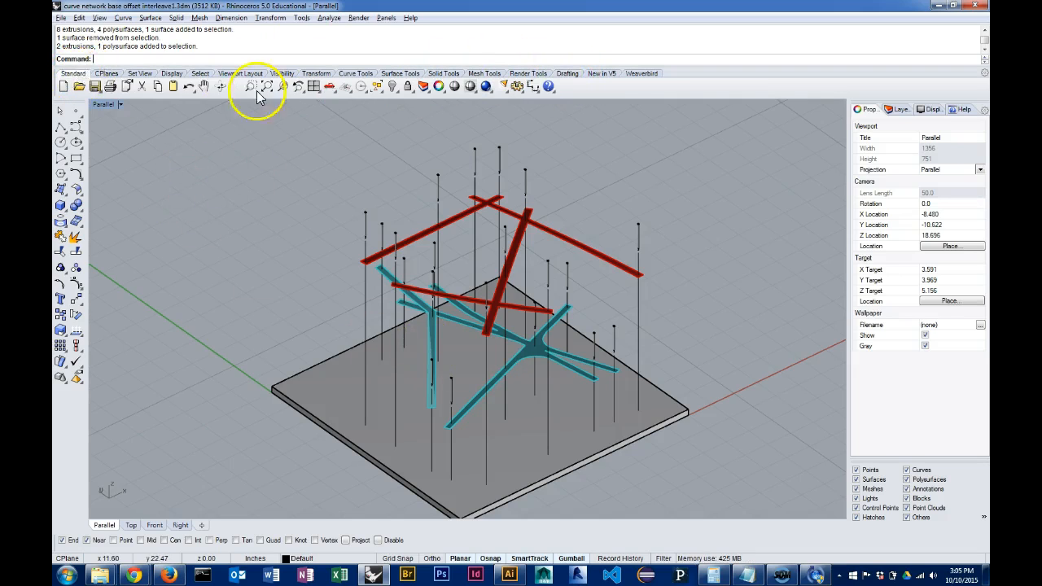
pyautogui.click(567, 74)
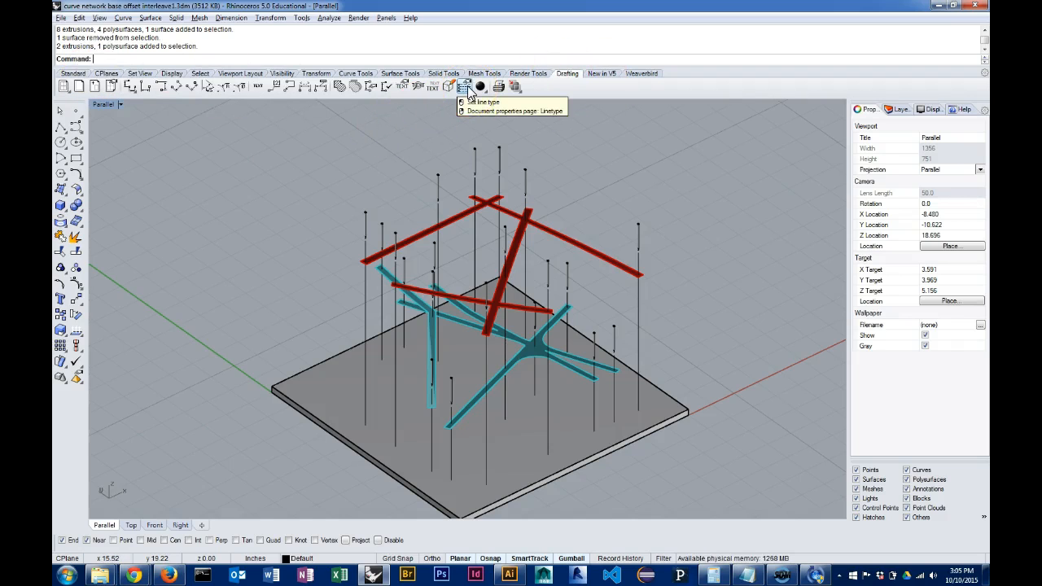
pyautogui.moveTo(627, 158); pyautogui.dragTo(728, 170, button='right')
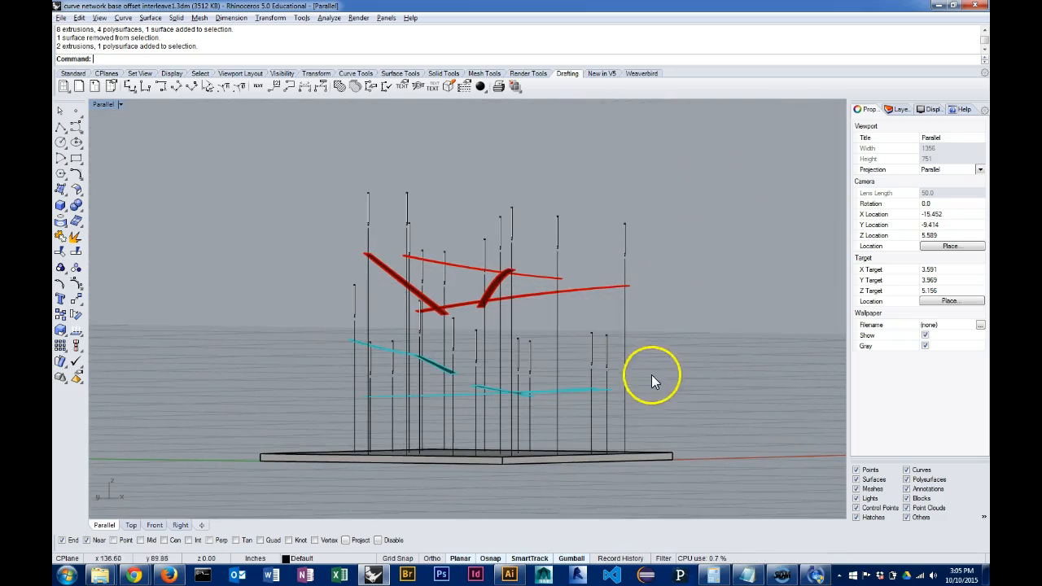
pyautogui.click(295, 414)
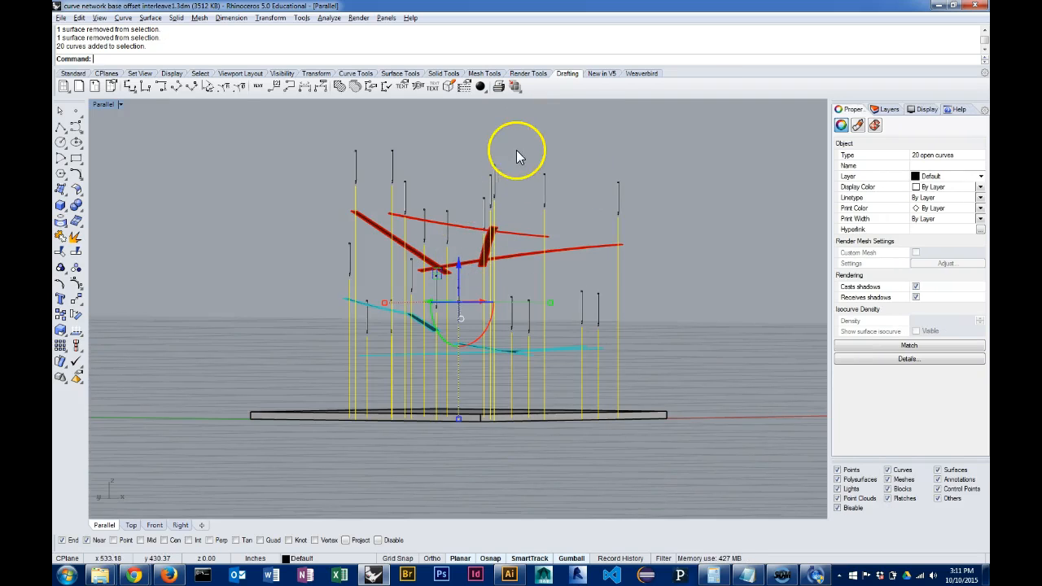
pyautogui.click(464, 88)
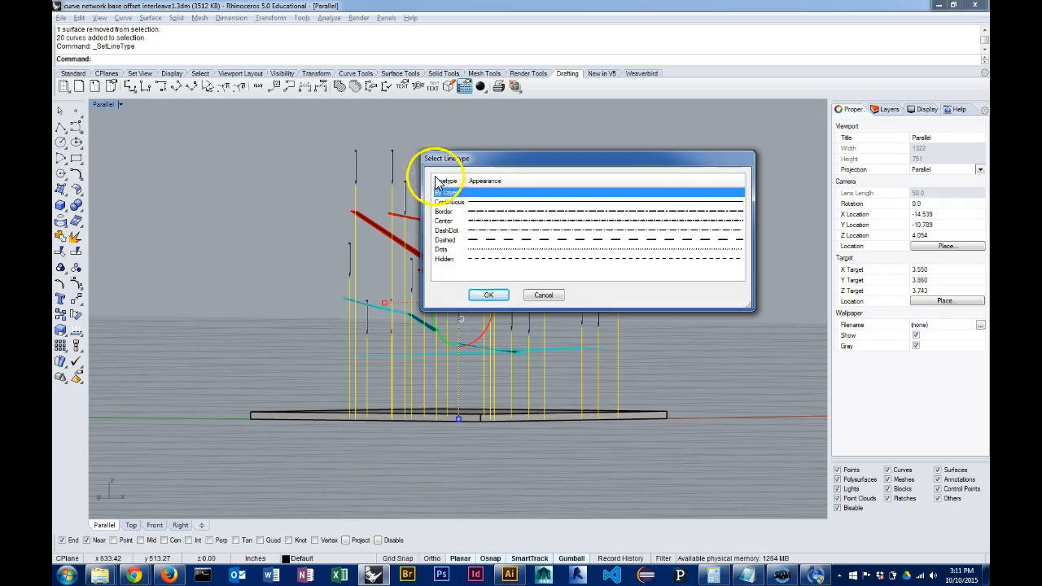
pyautogui.click(493, 249)
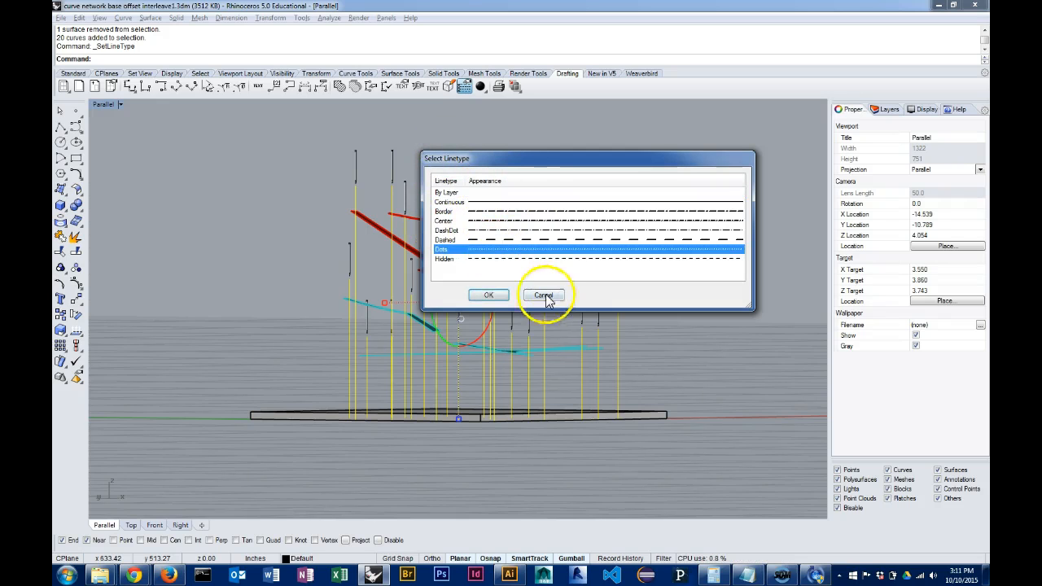
pyautogui.click(488, 298)
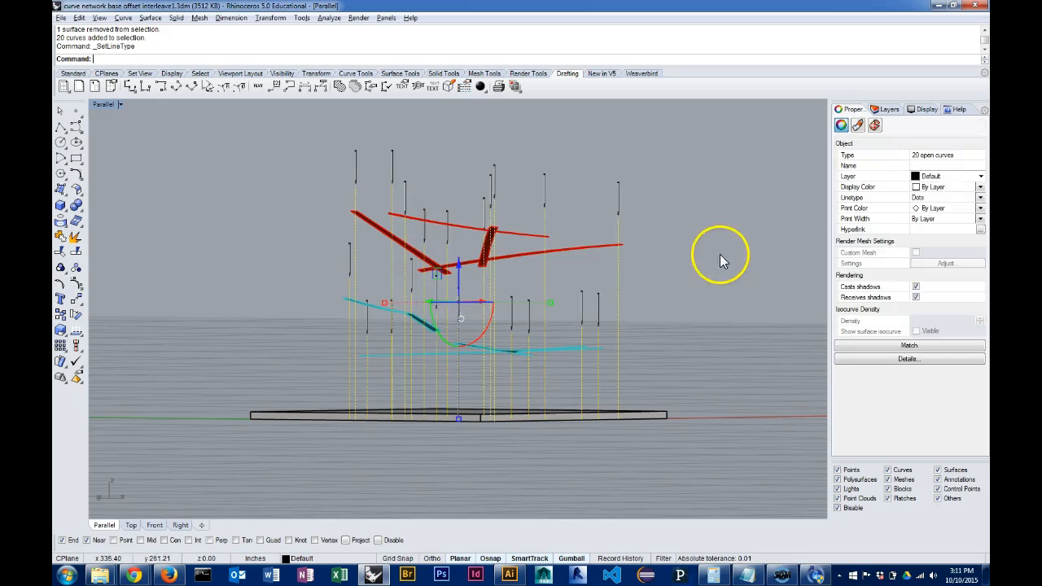
# - Examine how the dotted vertical lines, pins and both strip networks look above the slab from several angles and zoom levels
pyautogui.moveTo(695, 217); pyautogui.dragTo(590, 278, button='right')
pyautogui.scroll(2, 592, 264)
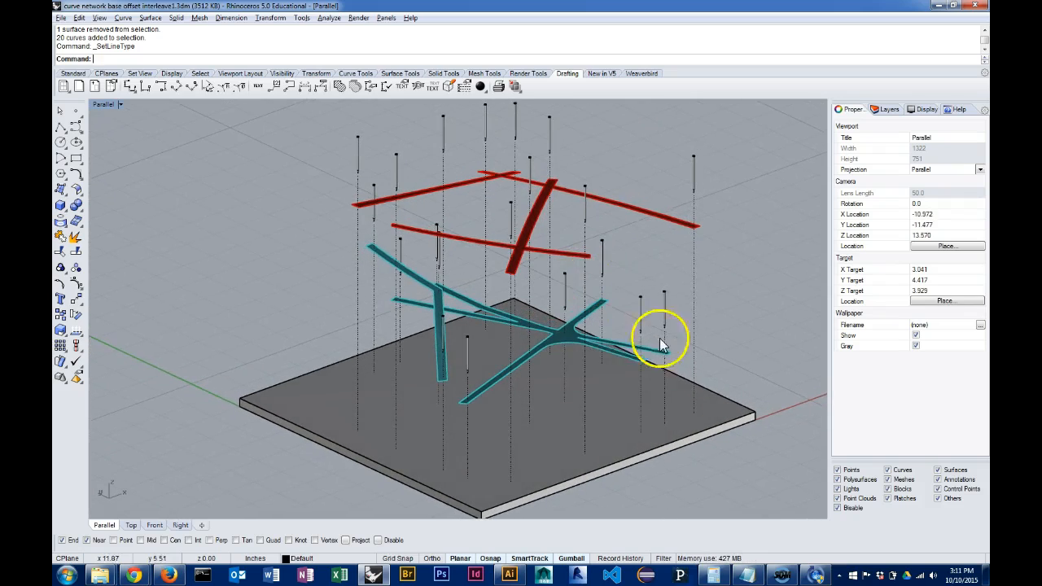
pyautogui.moveTo(672, 299); pyautogui.dragTo(611, 313, button='right')
pyautogui.scroll(-8, 629, 319)
pyautogui.scroll(5, 584, 345)
pyautogui.scroll(-3, 590, 344)
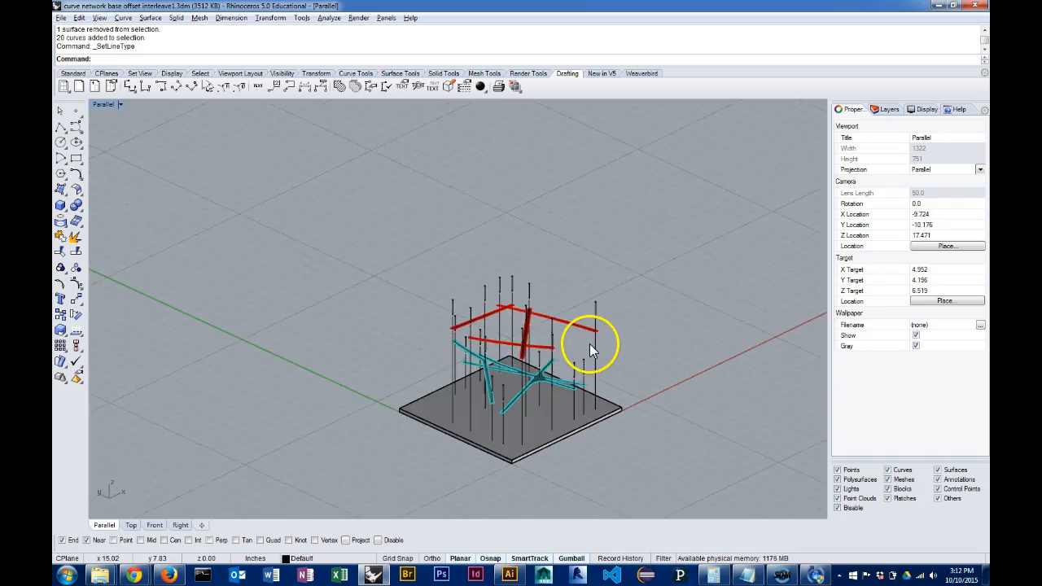
pyautogui.scroll(5, 595, 338)
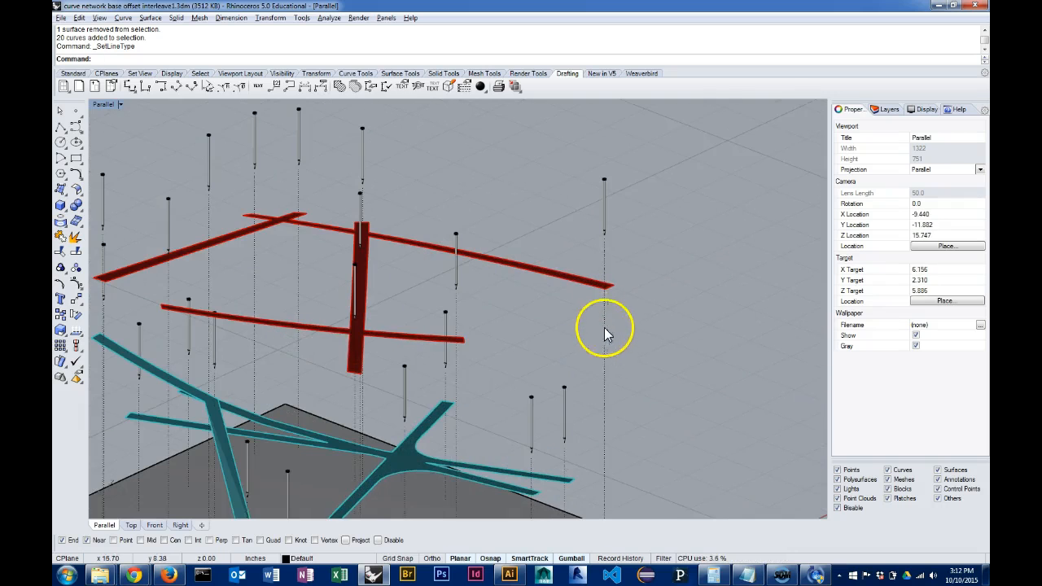
pyautogui.scroll(-2, 527, 372)
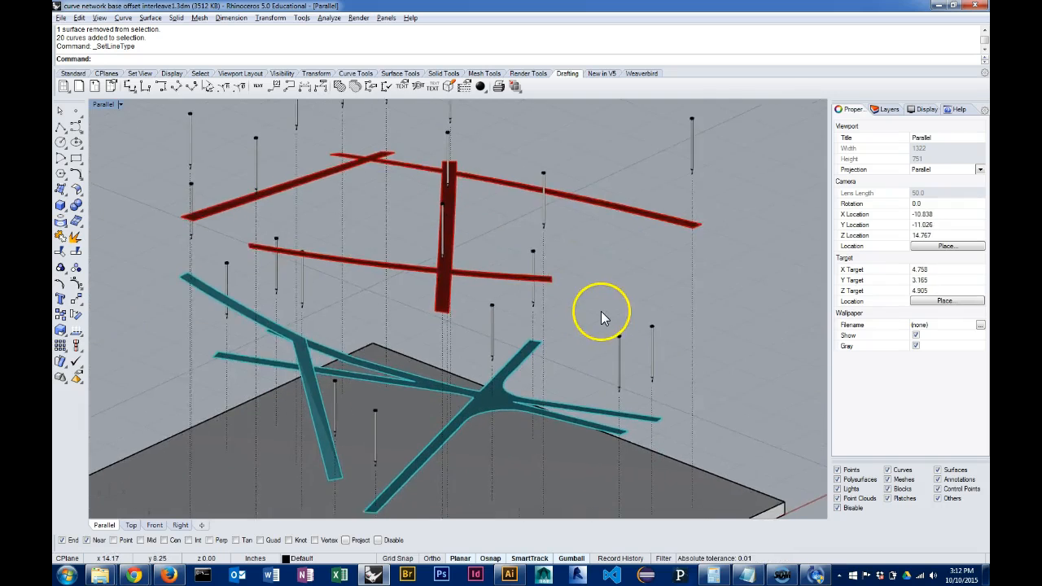
pyautogui.moveTo(615, 338); pyautogui.dragTo(574, 245, button='right')
pyautogui.moveTo(576, 239); pyautogui.dragTo(563, 259, button='right')
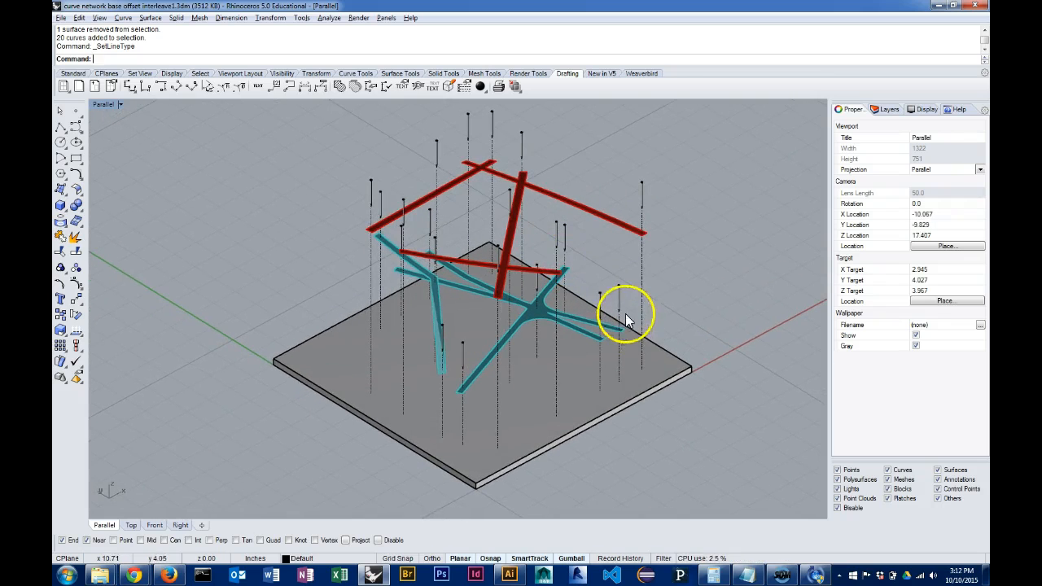